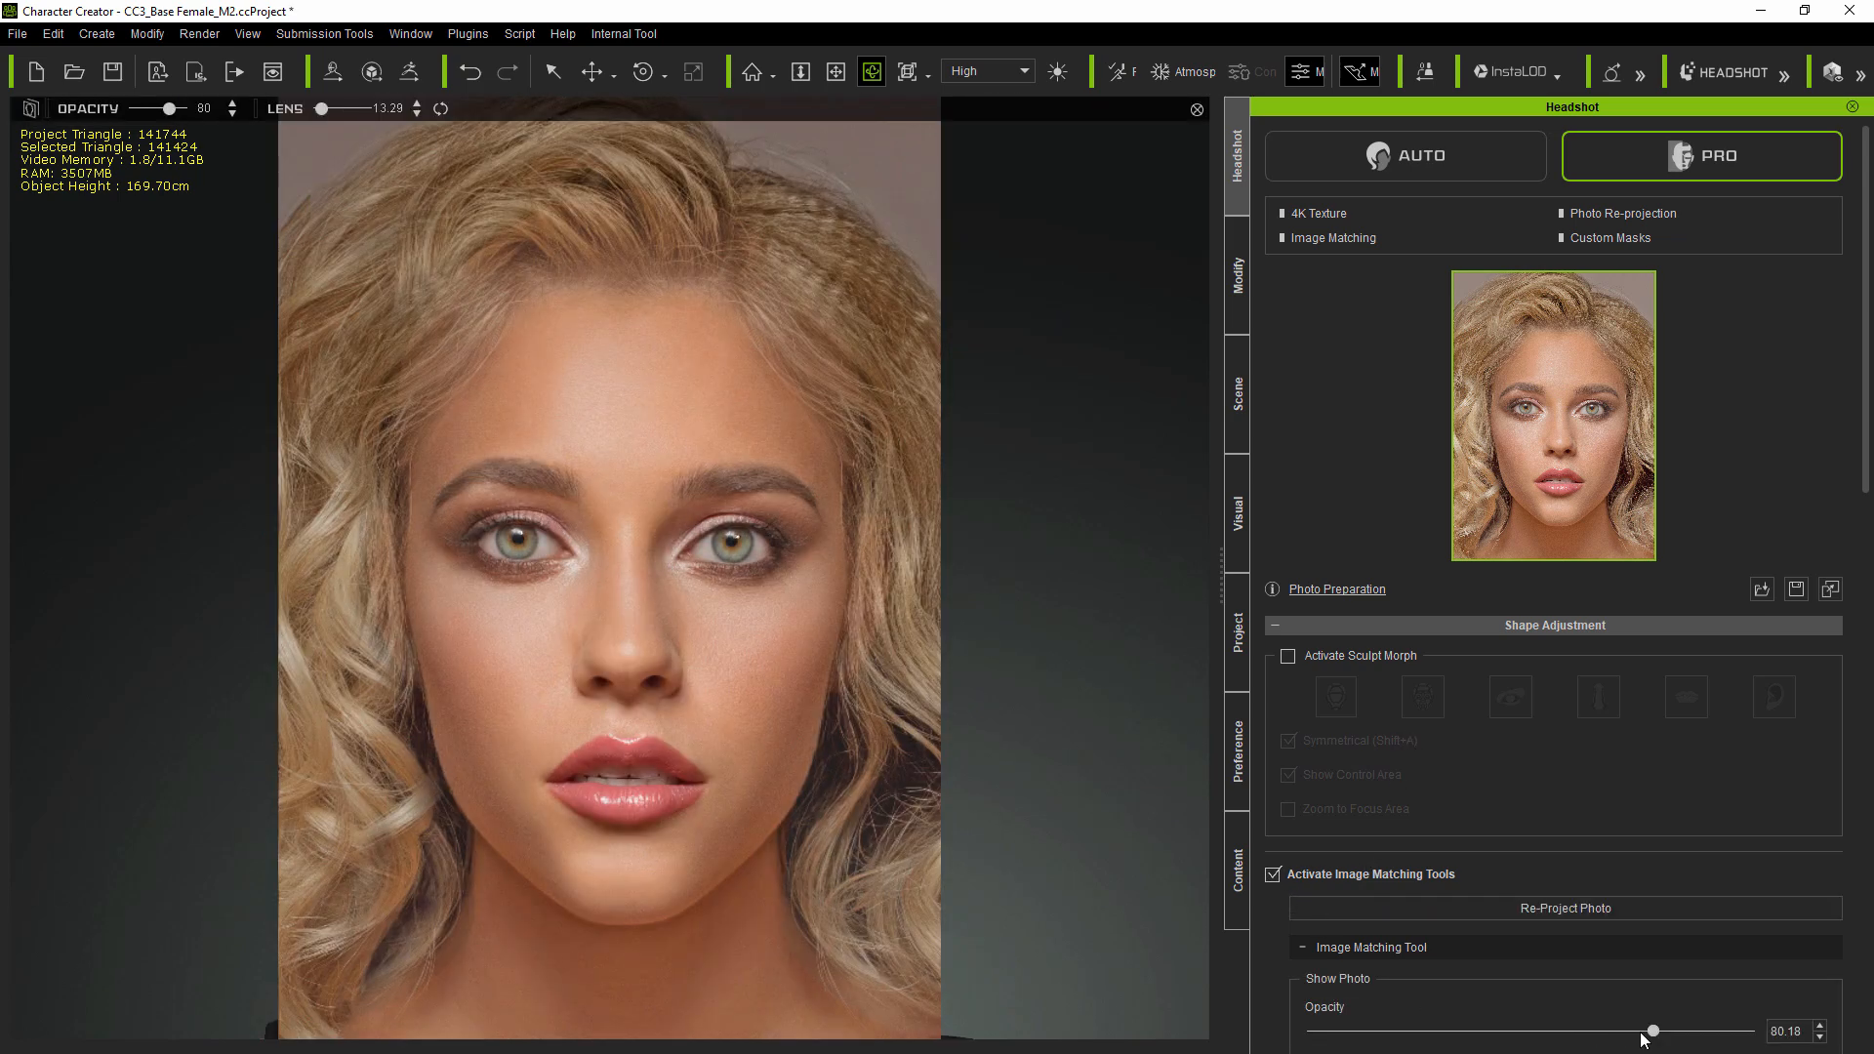
- Lower the reference photo overlay opacity to about 39
left_click_drag(1652, 1031, 1457, 1044)
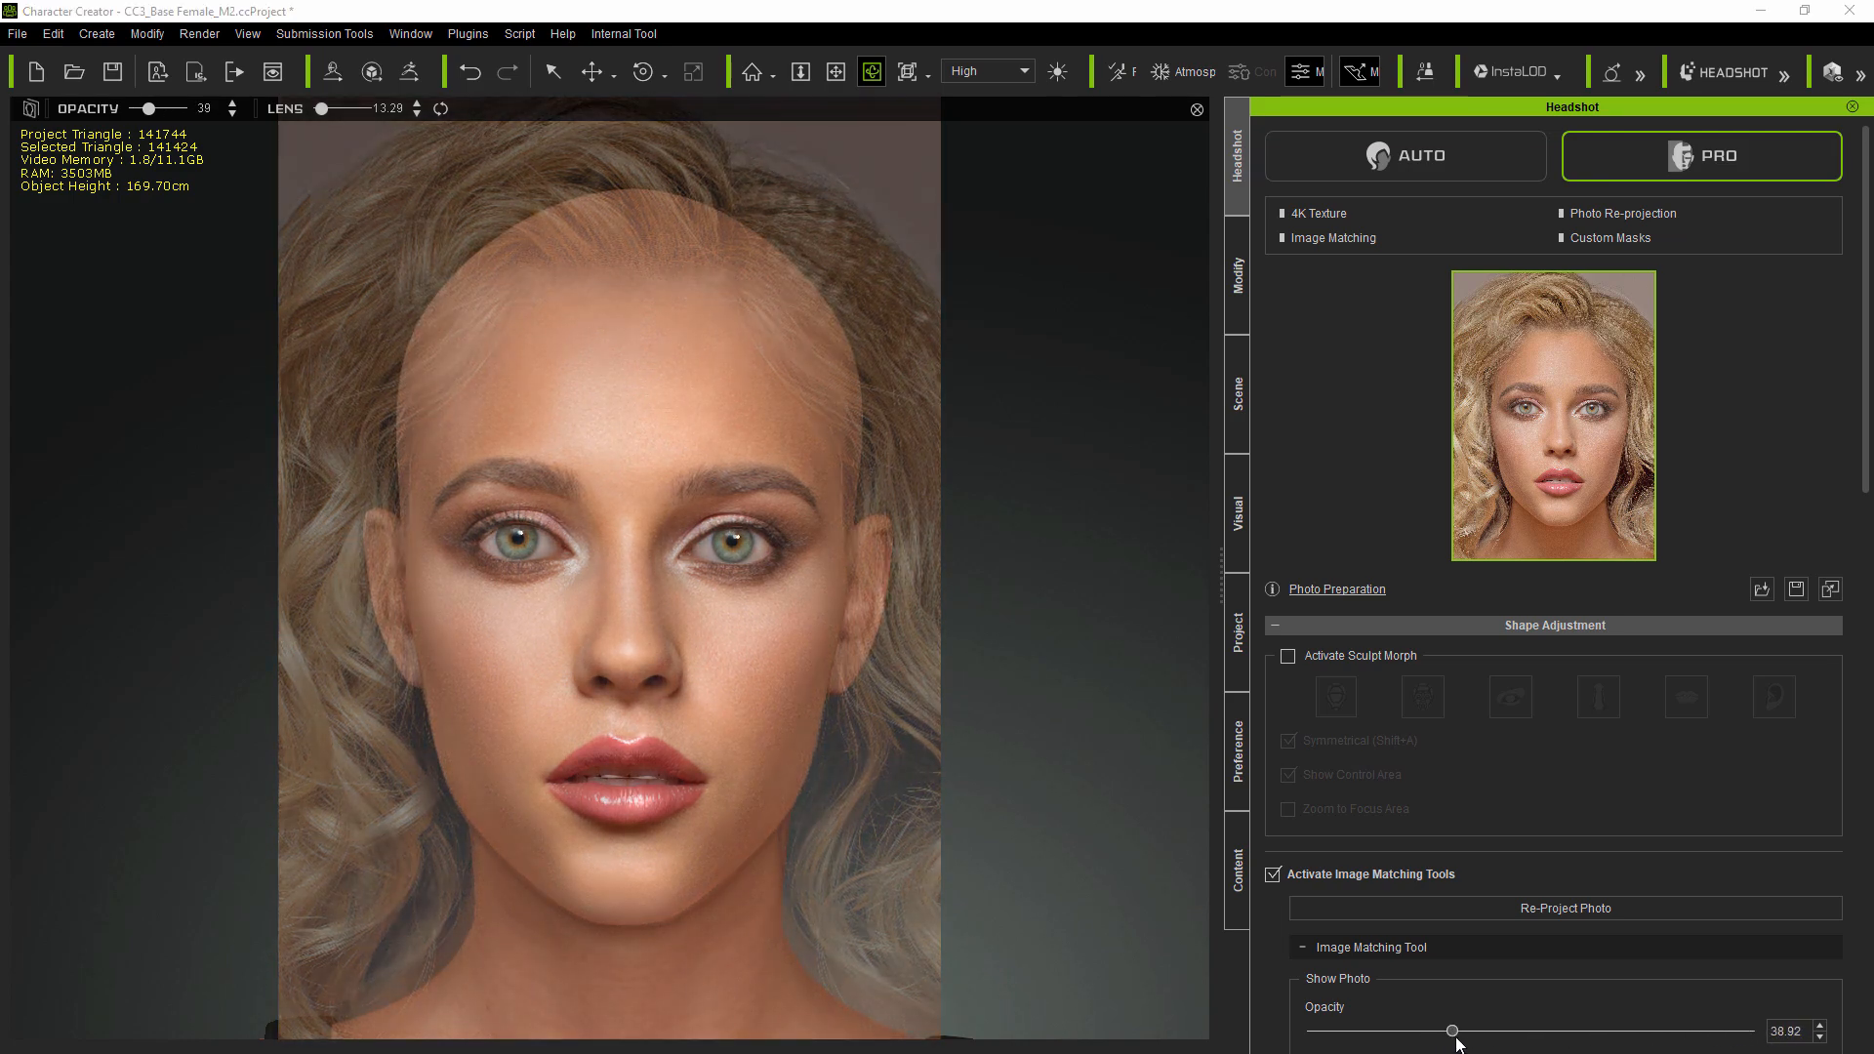
- Open the mouth Lip Seam morphs and set Lip Upper Inner Close Open to 100 and Lip Lower Inner Close Open to 35
left_click(1232, 302)
left_click(1342, 136)
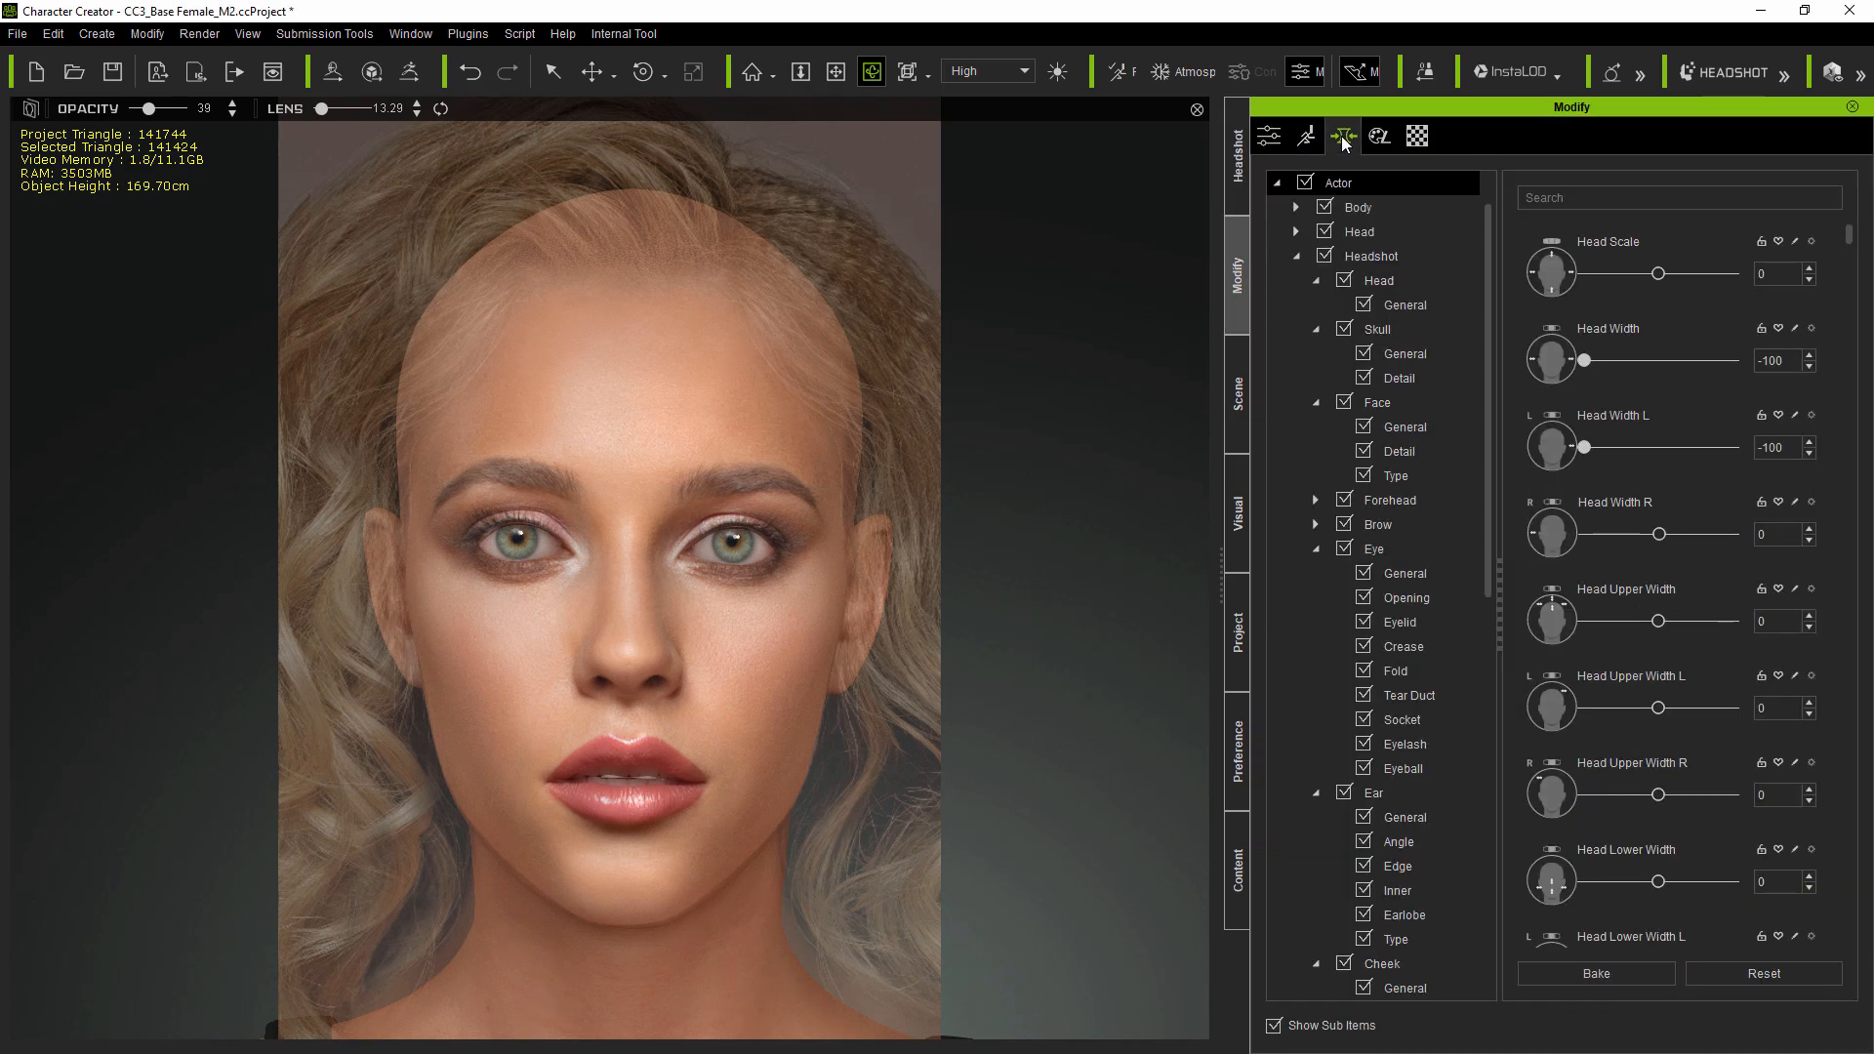
left_click_drag(1491, 461, 1484, 798)
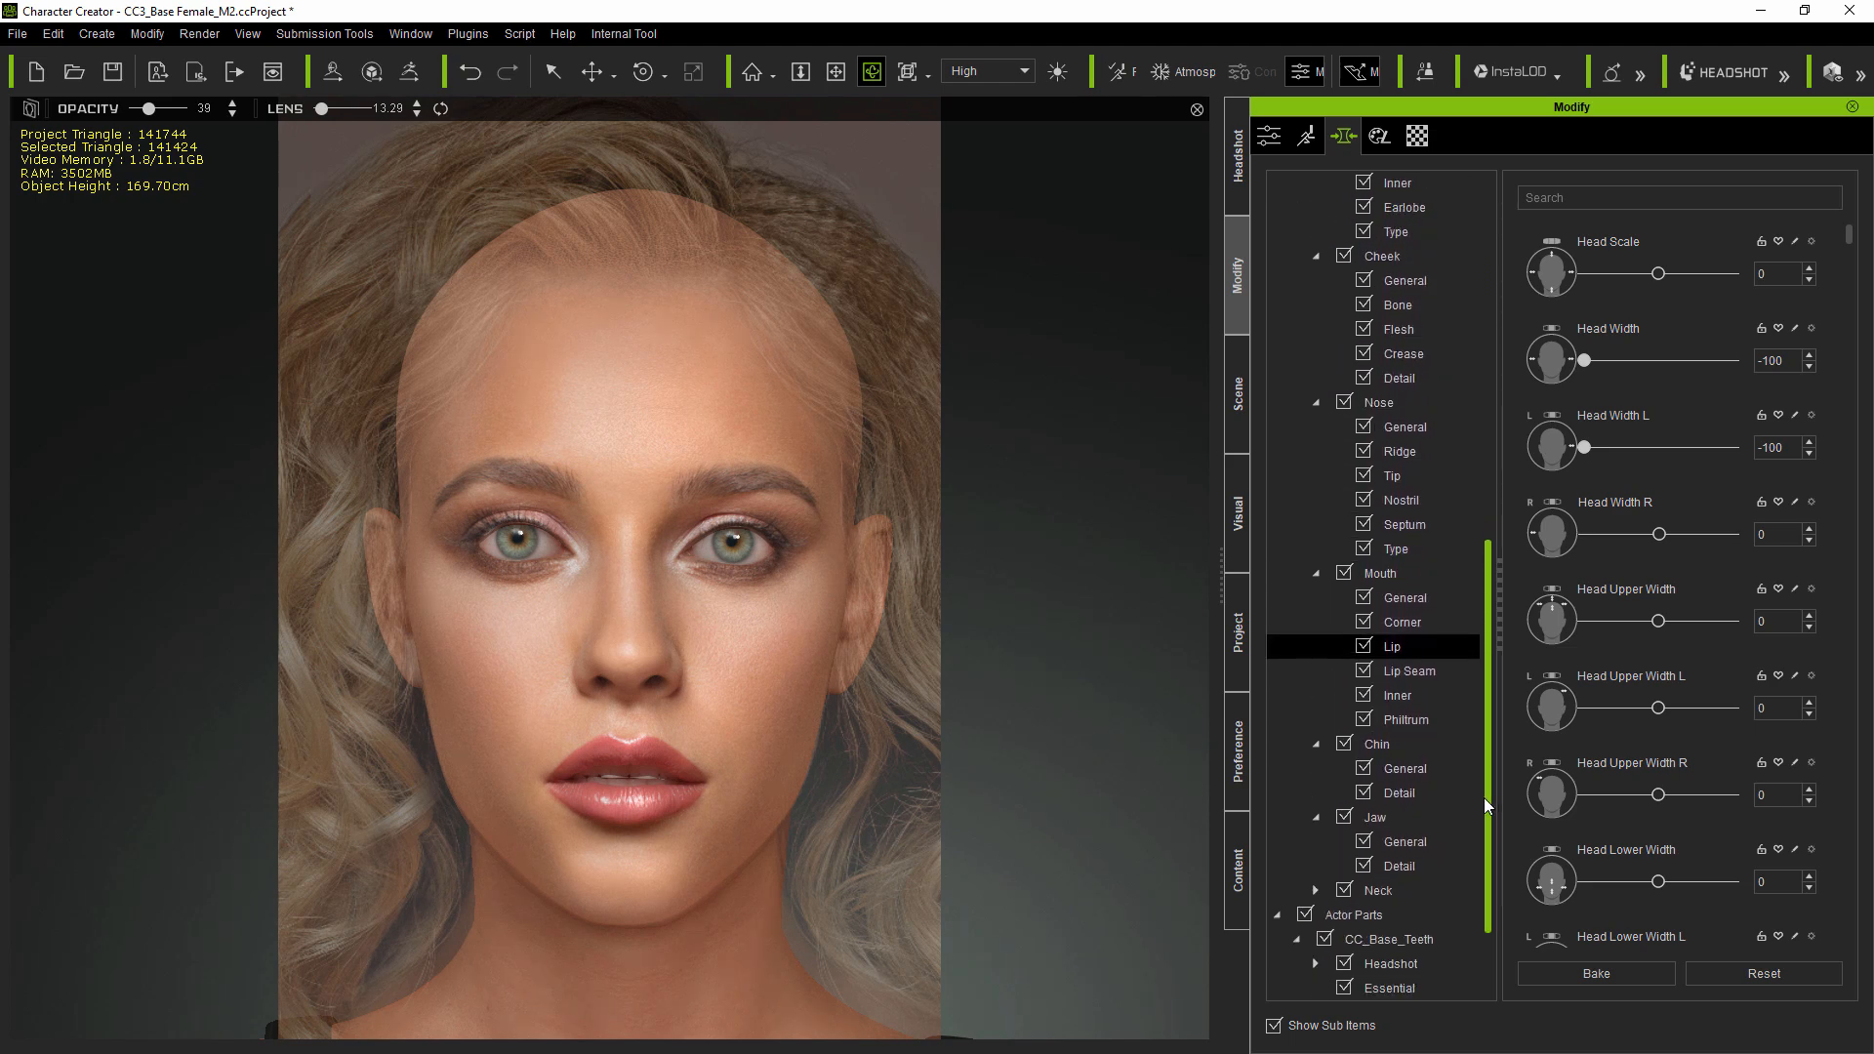
left_click(1415, 674)
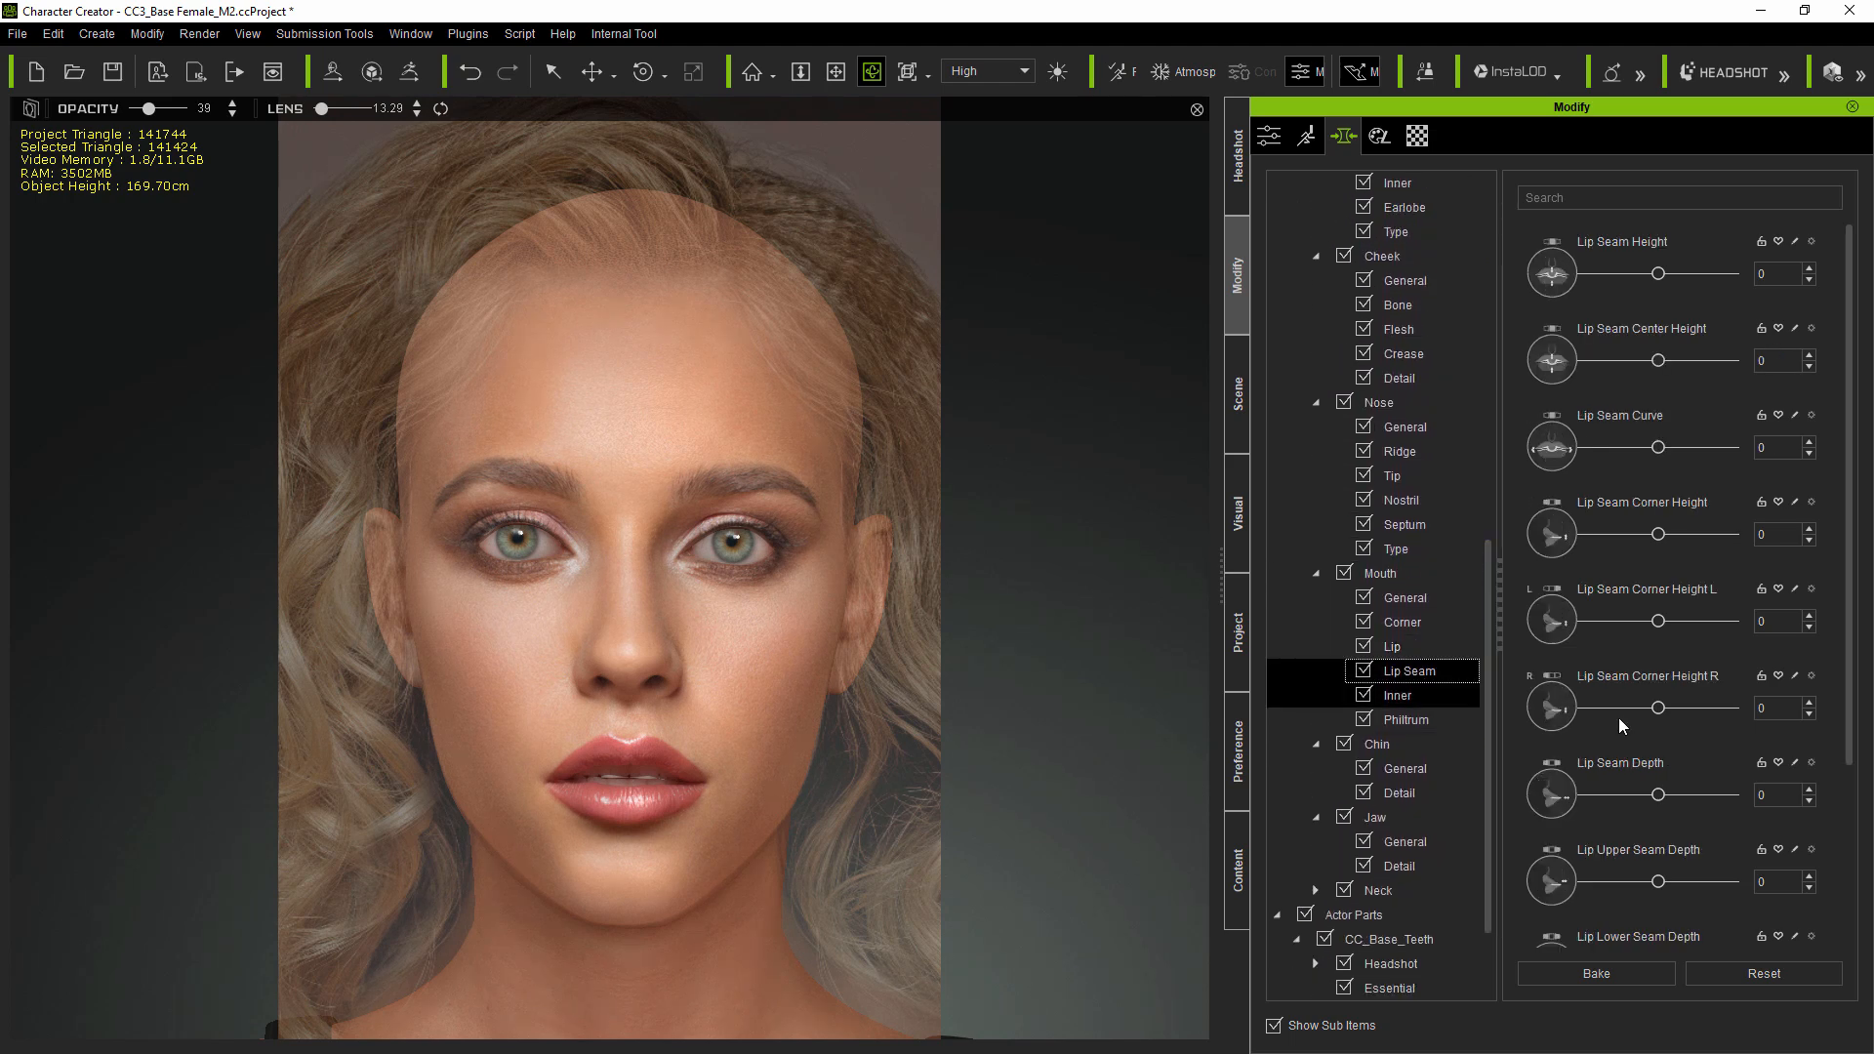
left_click_drag(1852, 636, 1842, 857)
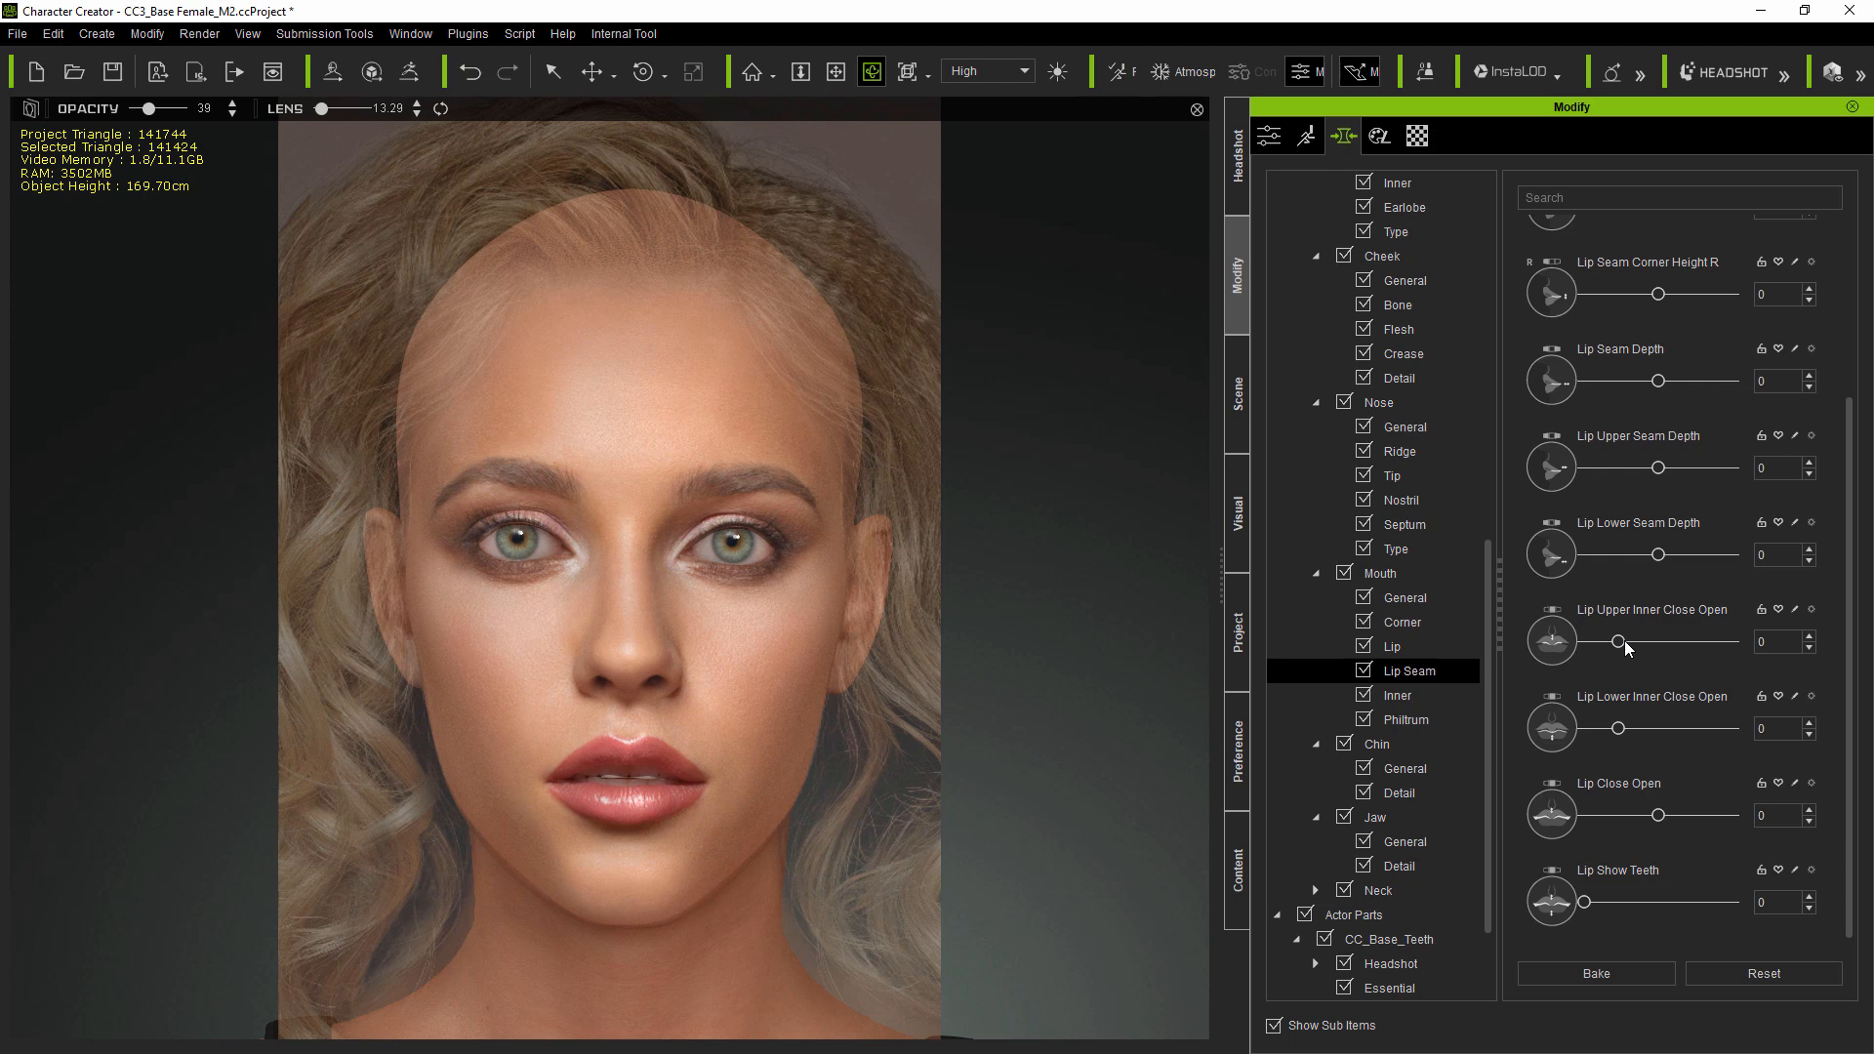
left_click_drag(1638, 647, 1768, 648)
left_click_drag(1624, 728, 1662, 735)
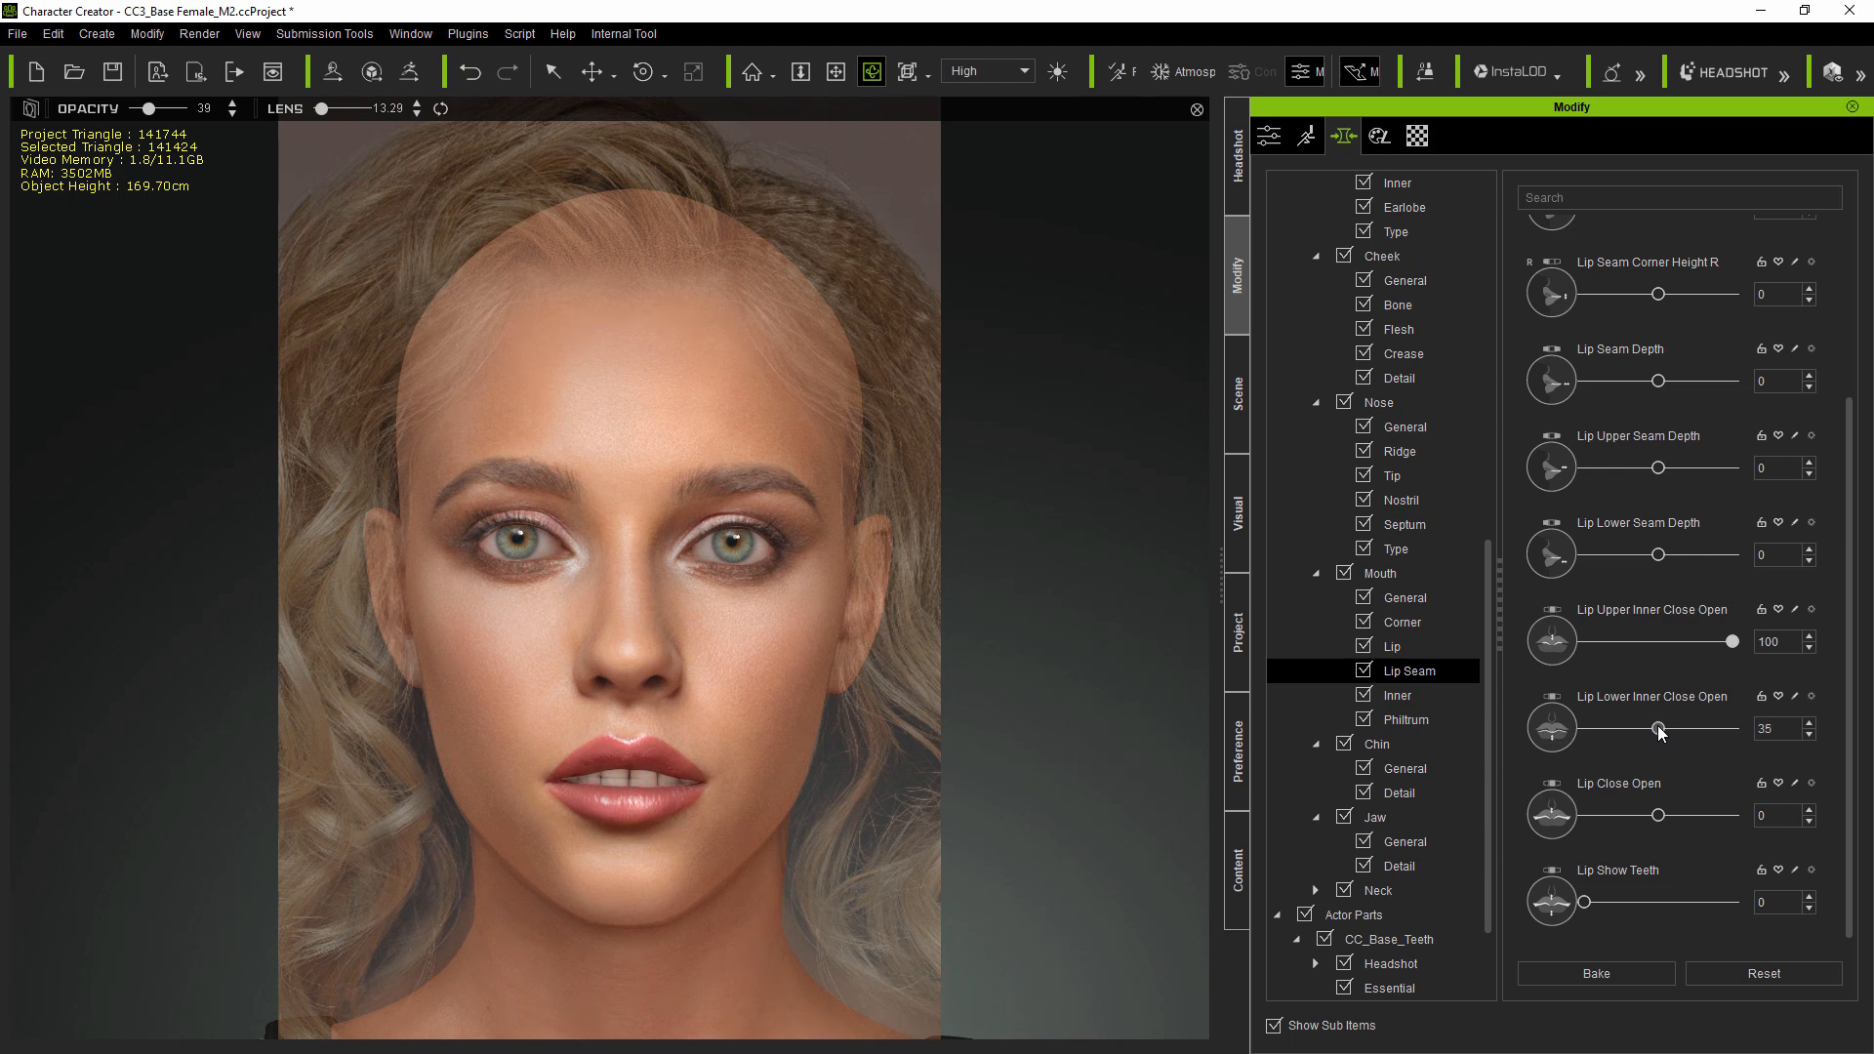
- Open the mouth Corner morphs and lower Mouth Corner Height R to about -45
scroll(1662, 447, "up", 5)
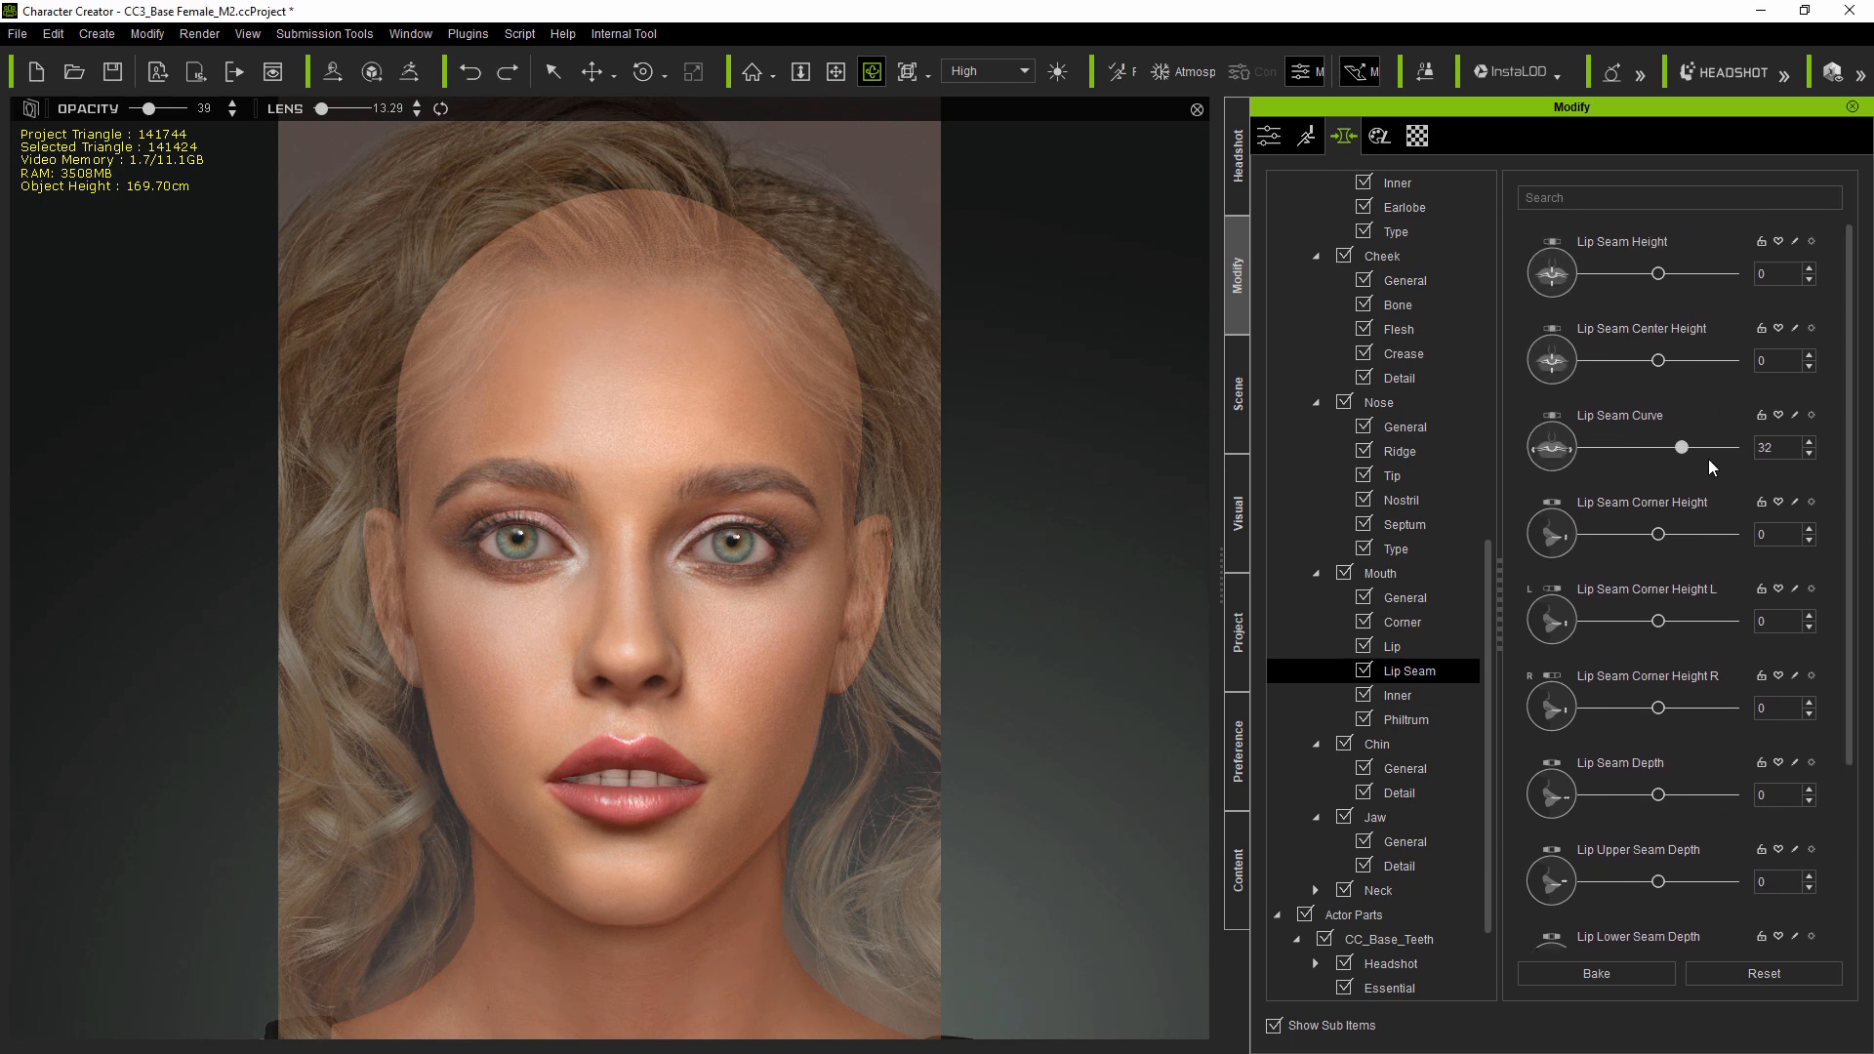
left_click(1405, 624)
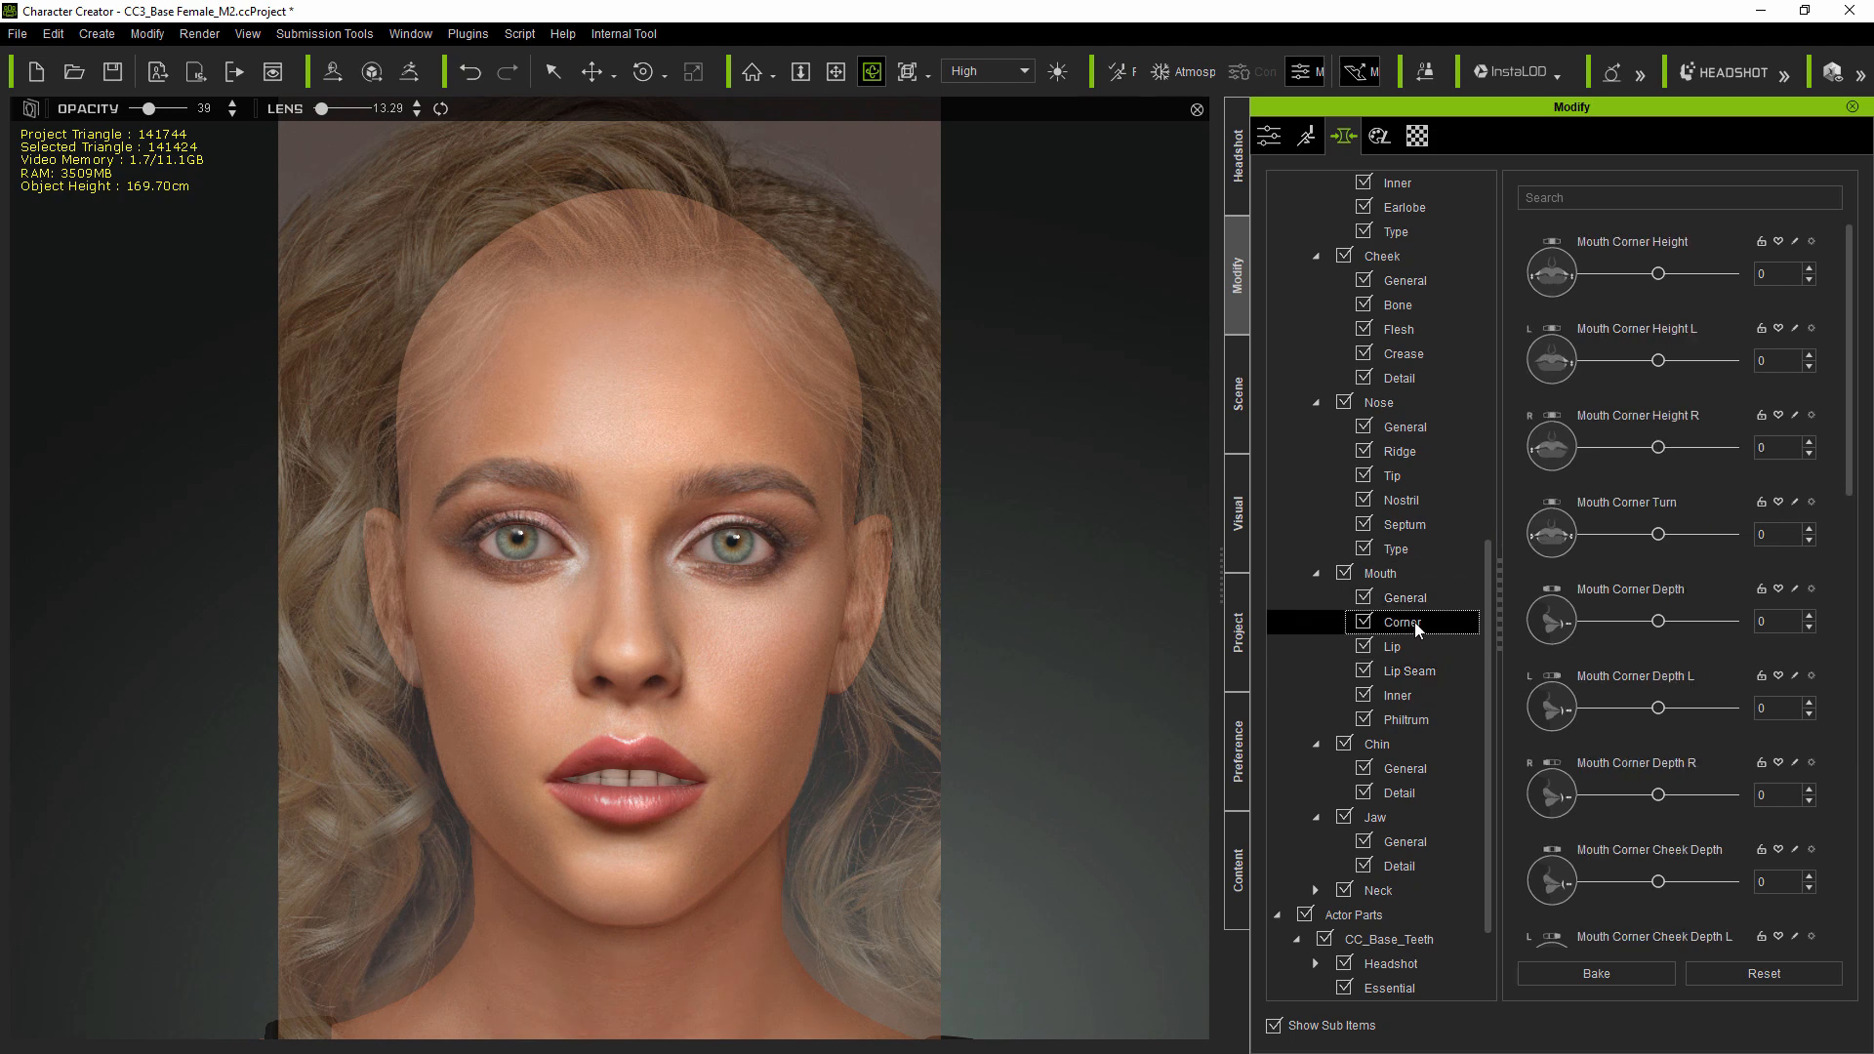
left_click_drag(1658, 448, 1645, 450)
- Re-project the photo onto the head in the Headshot panel
left_click(1237, 164)
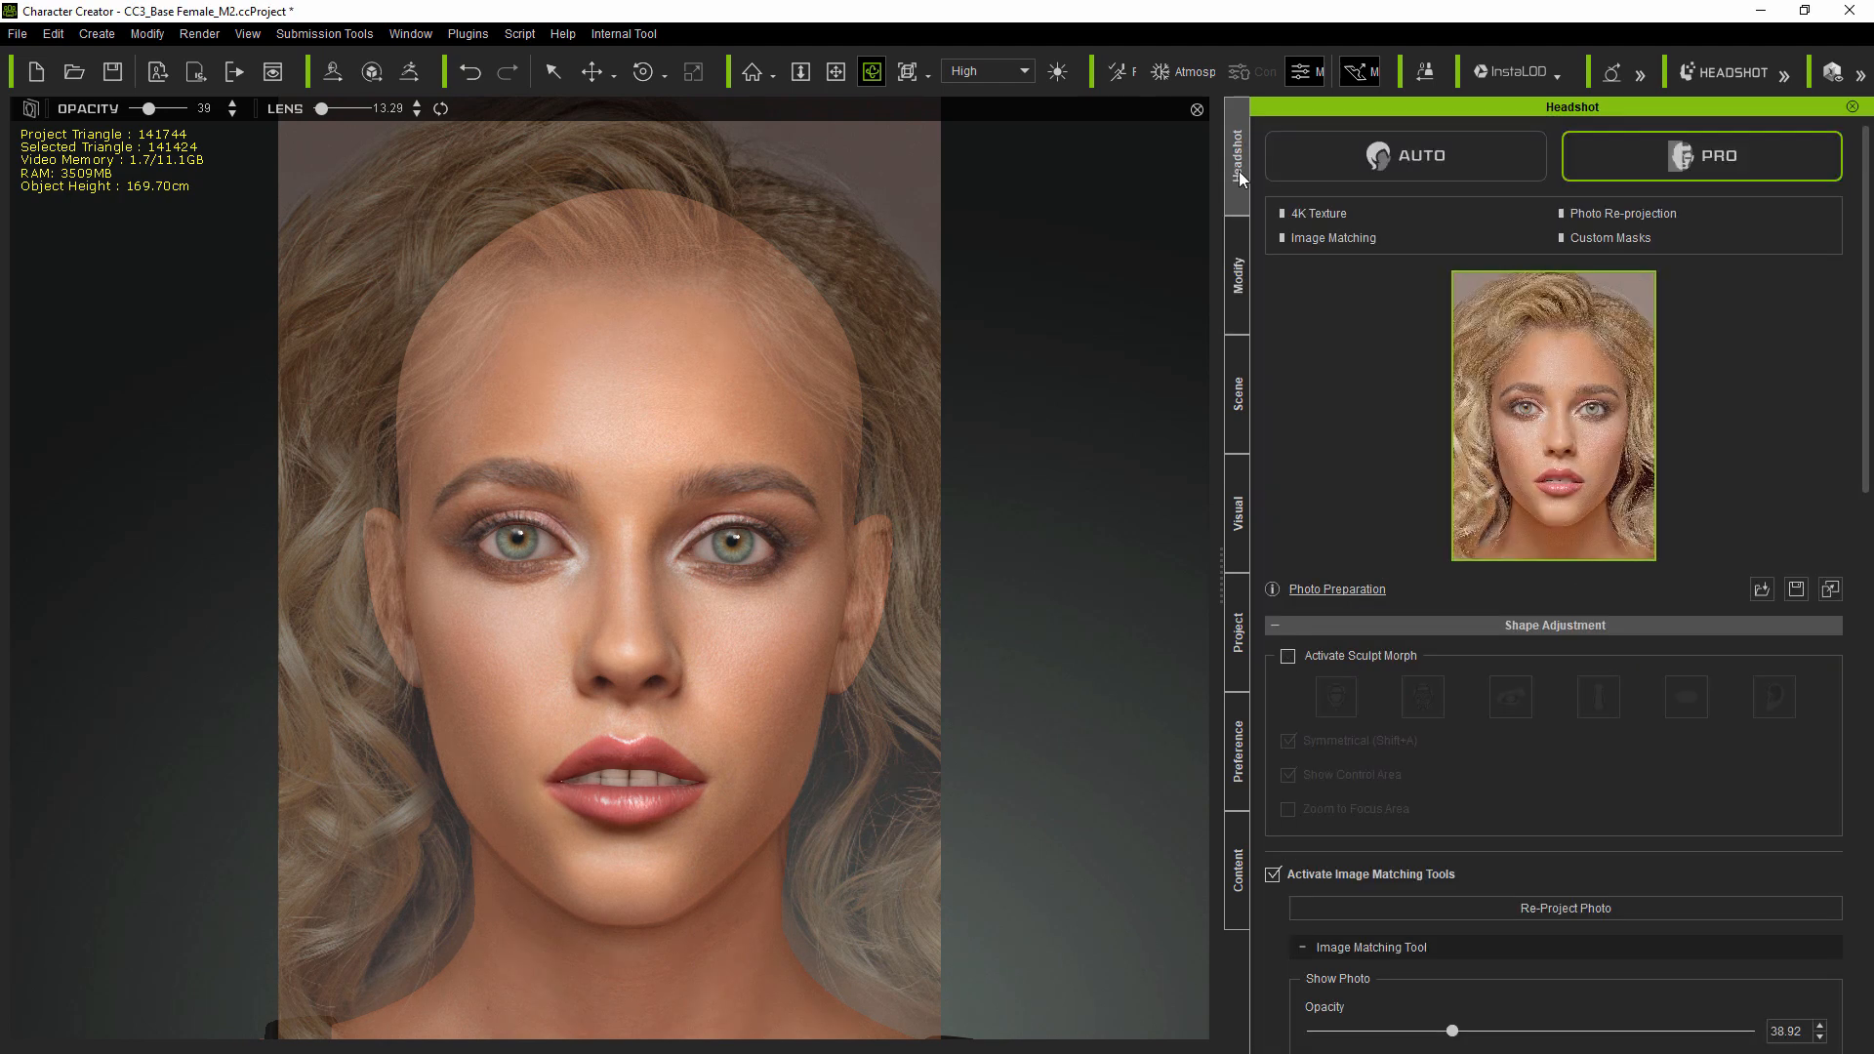
left_click(1578, 908)
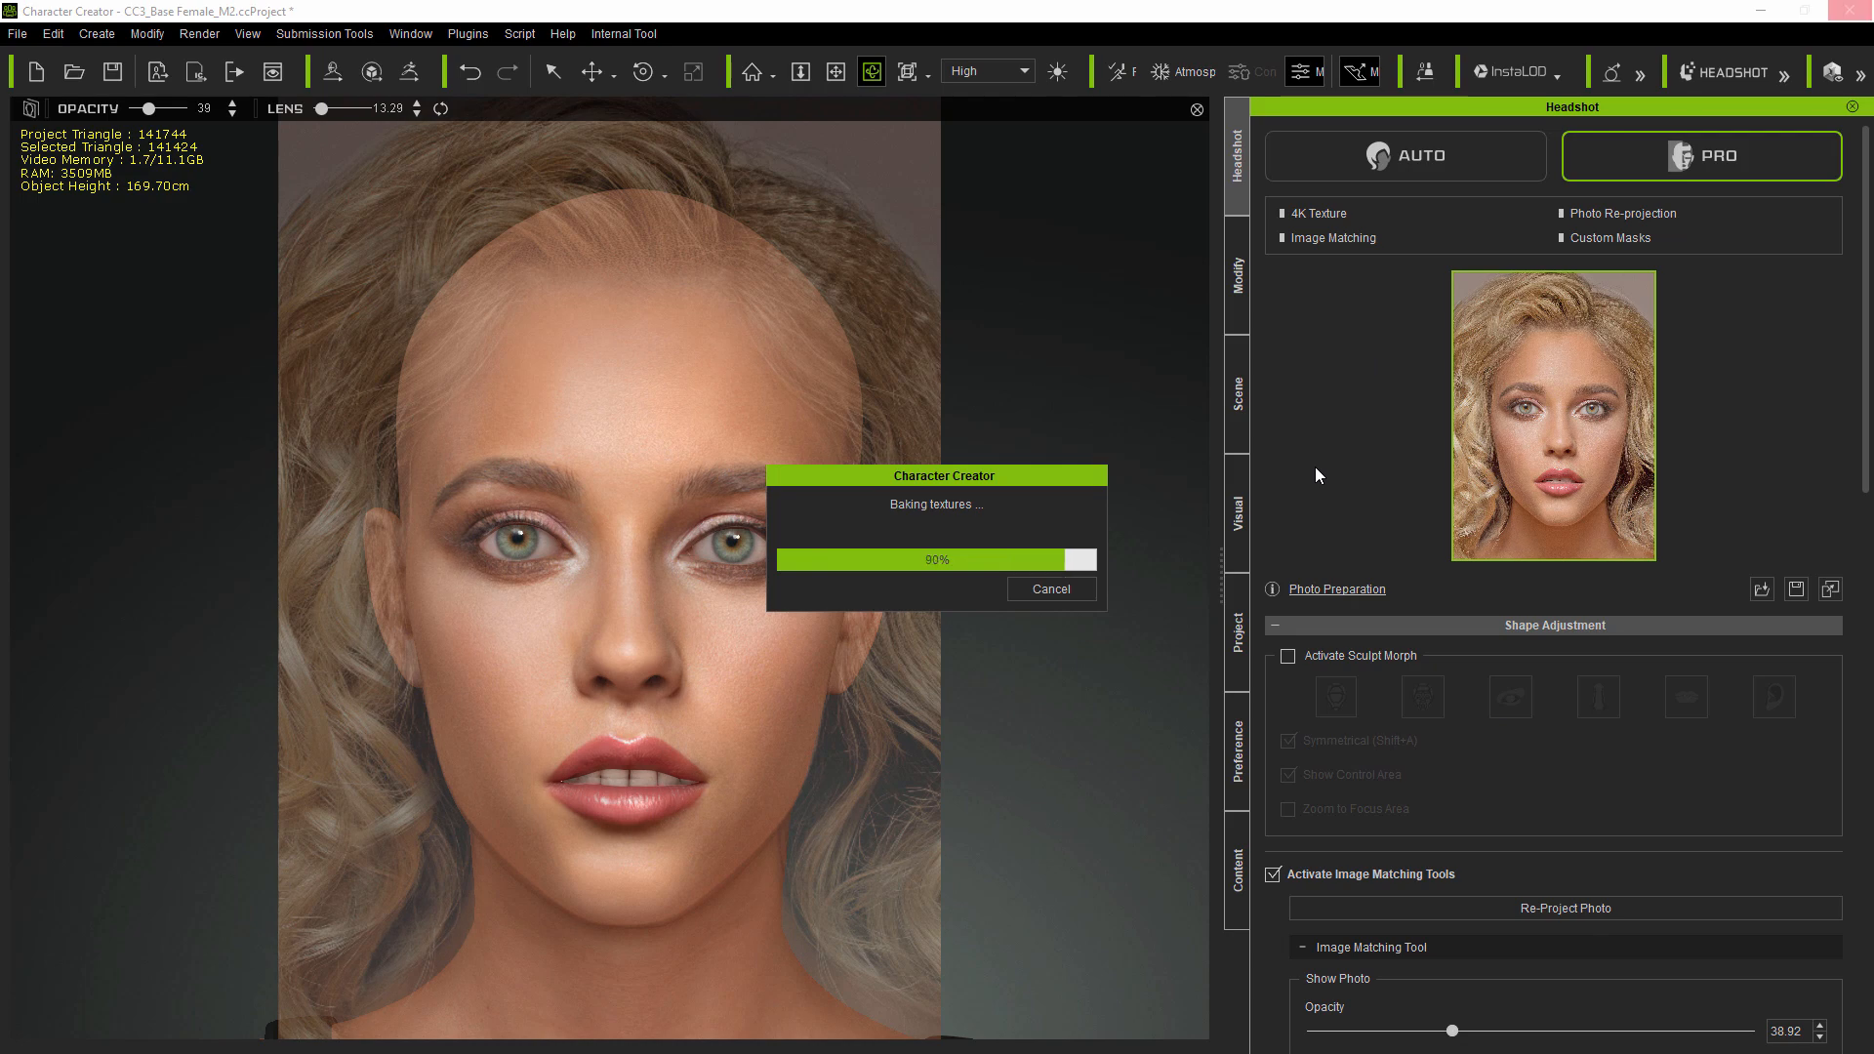
- Raise the photo opacity and turn off the image matching tools
left_click_drag(1452, 1030, 1589, 1021)
left_click(1273, 874)
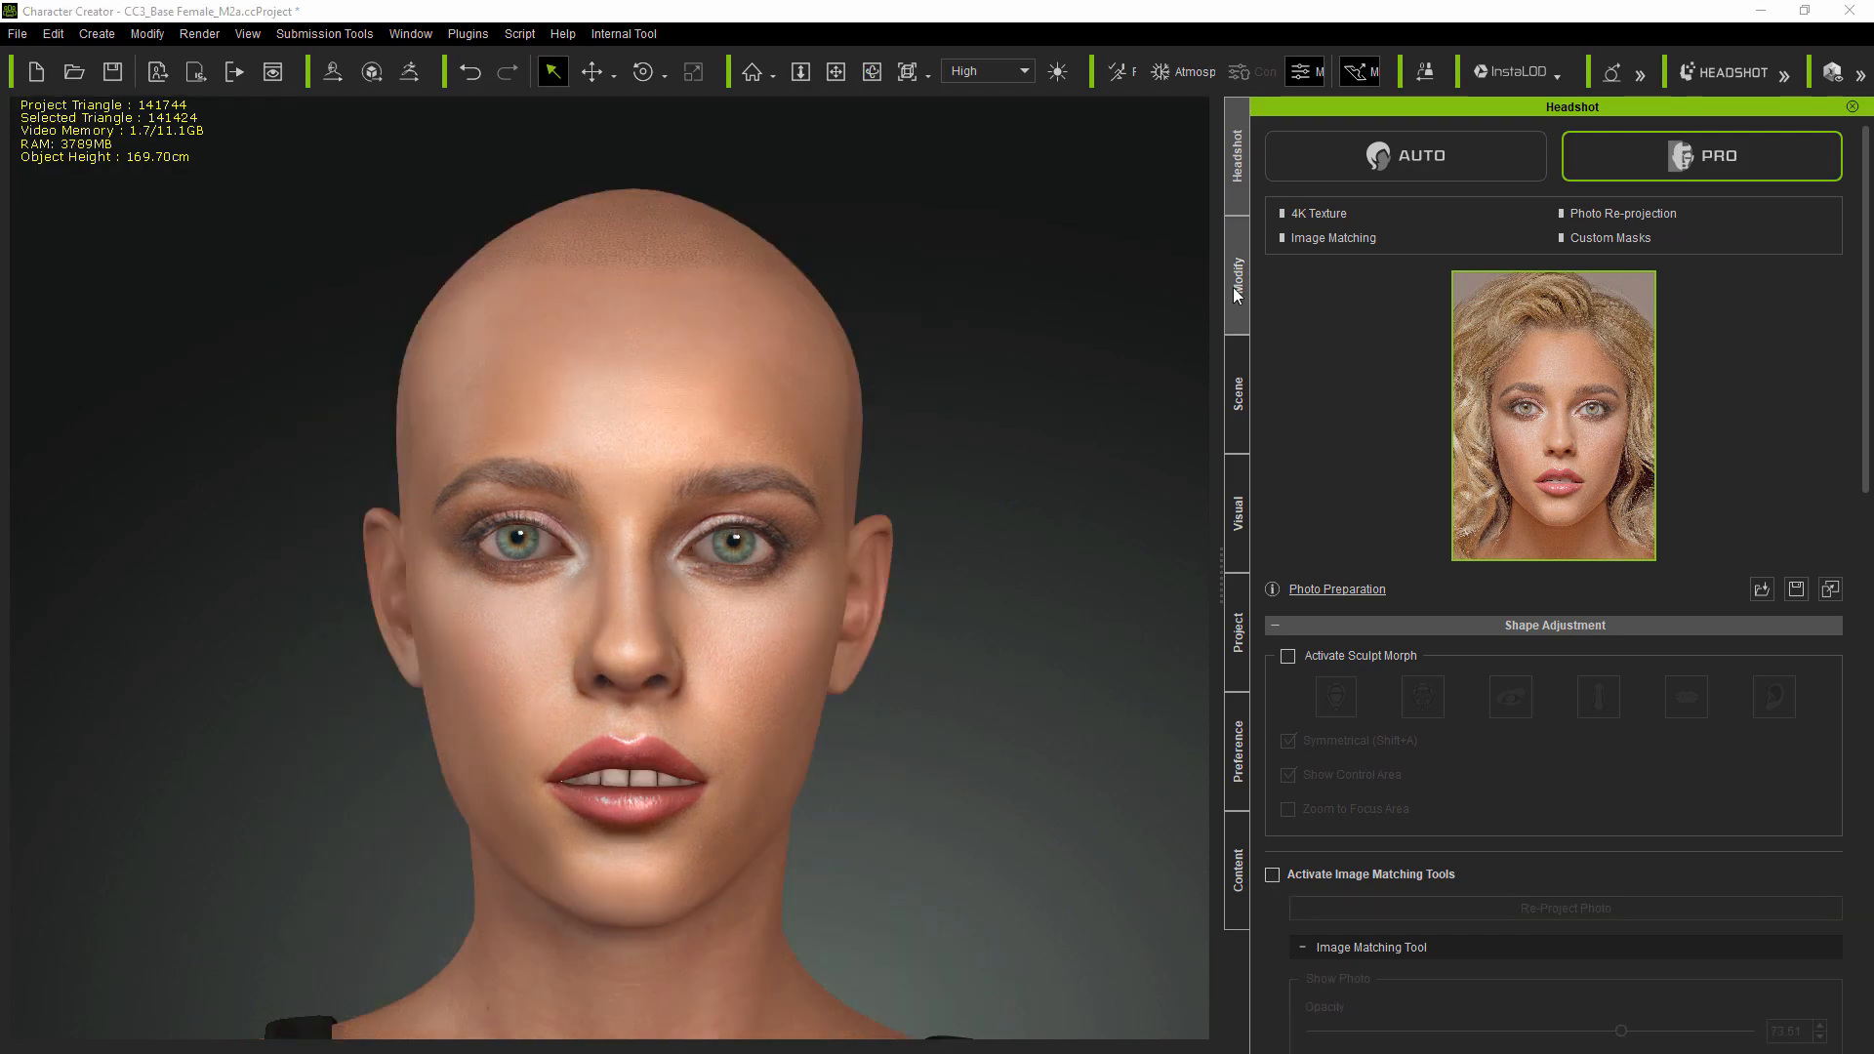
- Try several Happy expressions in Edit Facial, then reset the expression and close the panel
left_click(1235, 295)
left_click(1307, 136)
left_click(1543, 297)
left_click(1425, 531)
left_click(1607, 532)
left_click(1423, 625)
left_click(1676, 639)
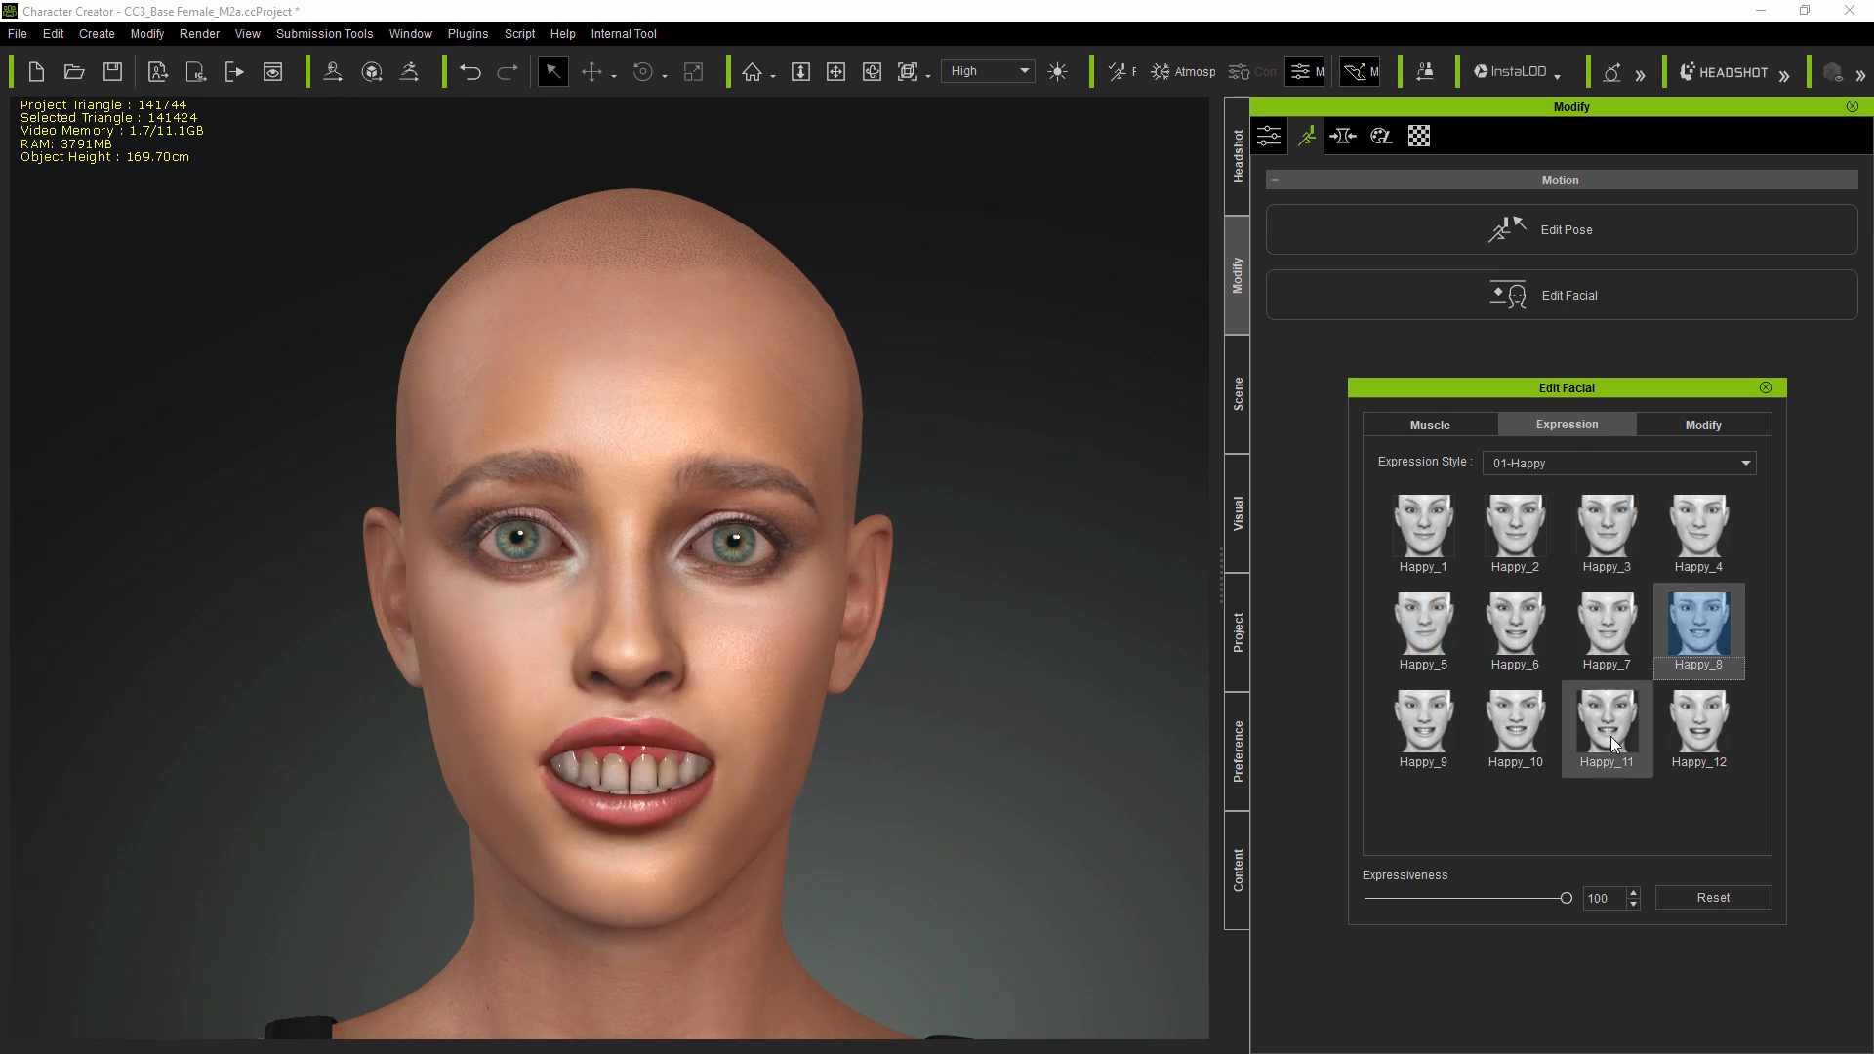
left_click(1607, 727)
left_click(1698, 727)
left_click(1701, 896)
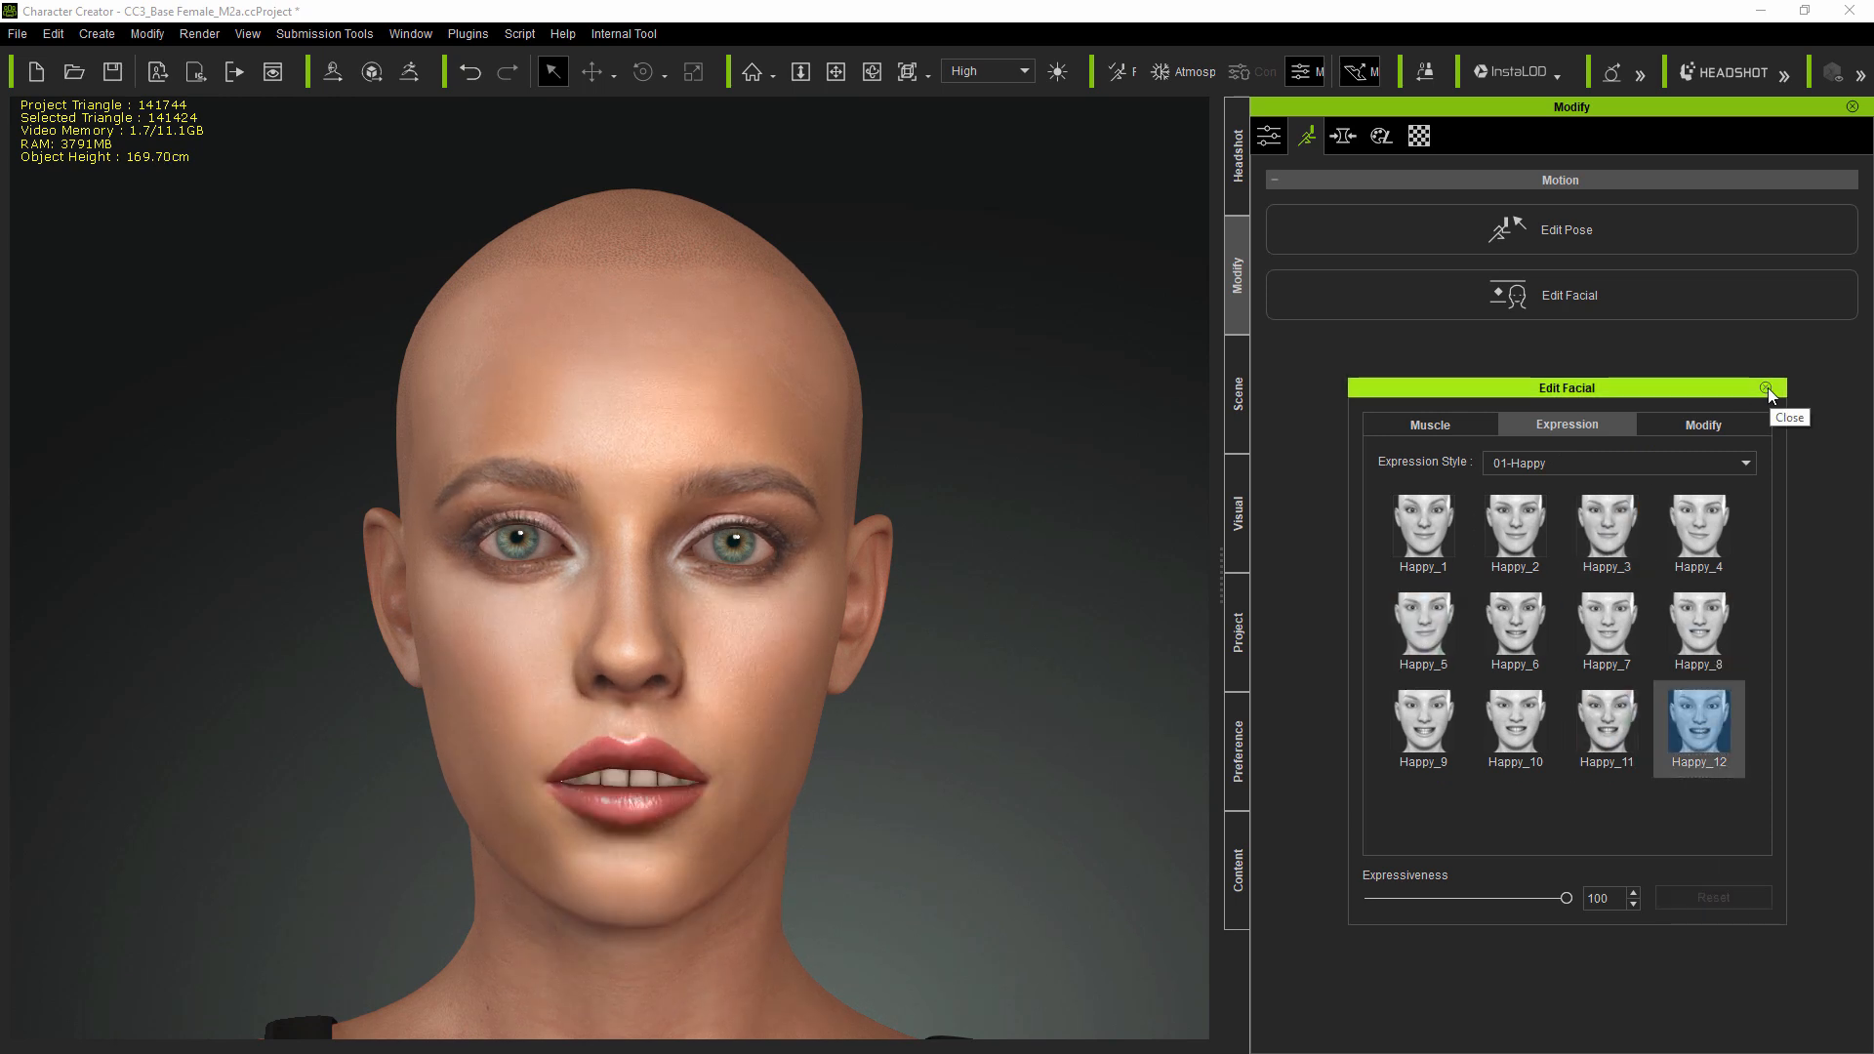
left_click(1766, 388)
- Zoom in on the mouth, open the teeth General morphs and search the morph list for rot
left_click(1240, 193)
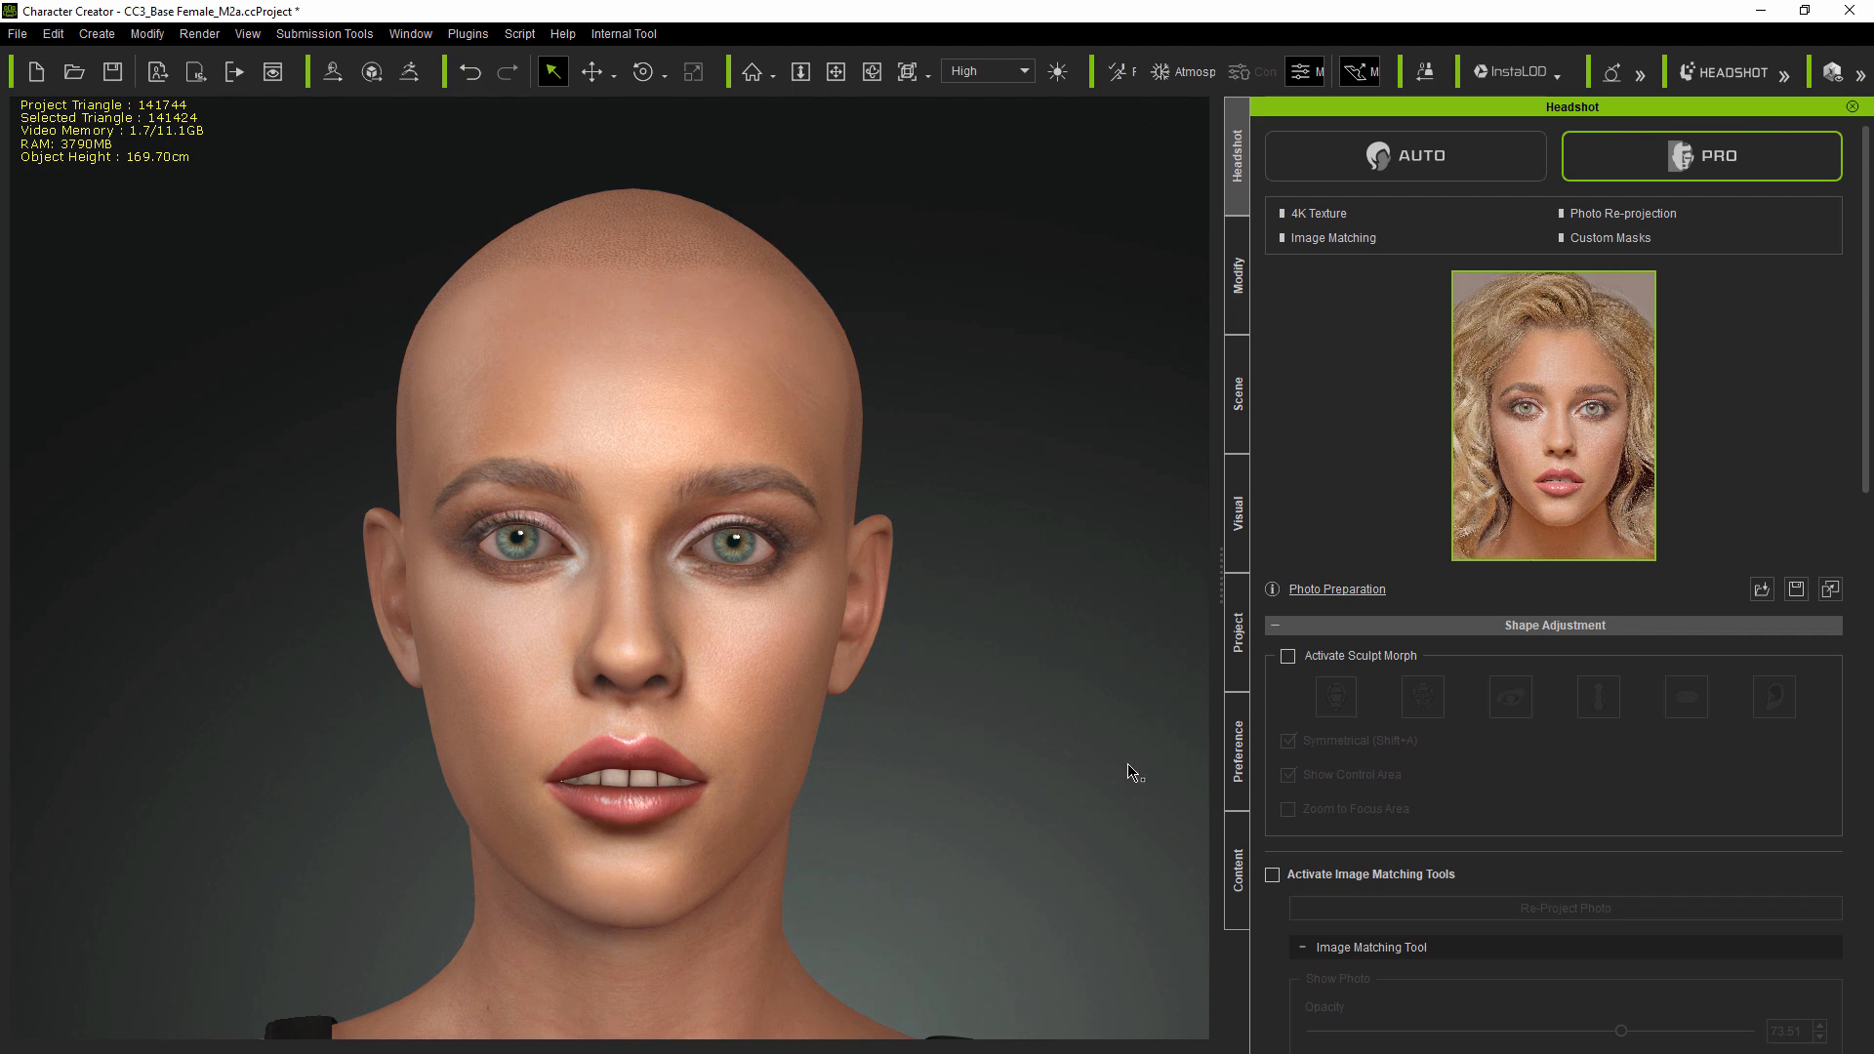
right_click_drag(1059, 734, 1059, 734)
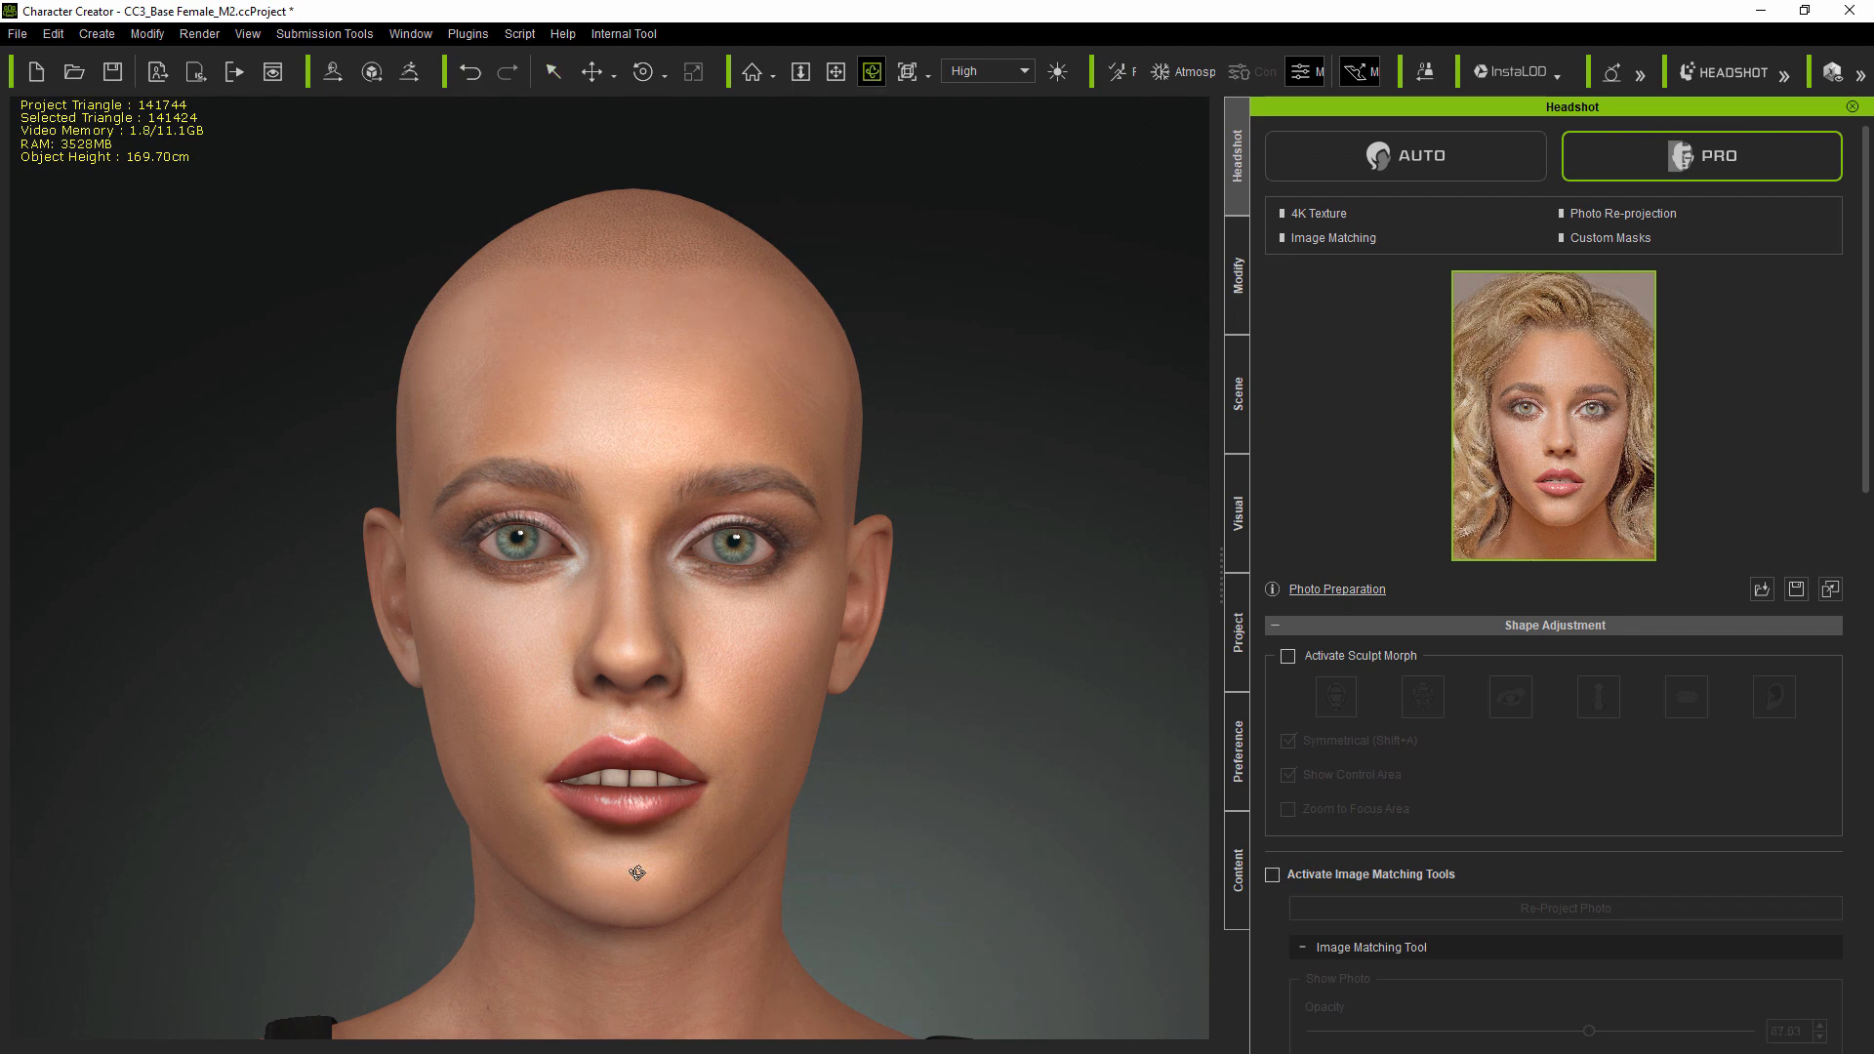
scroll(756, 788, "up", 3)
scroll(782, 836, "up", 2)
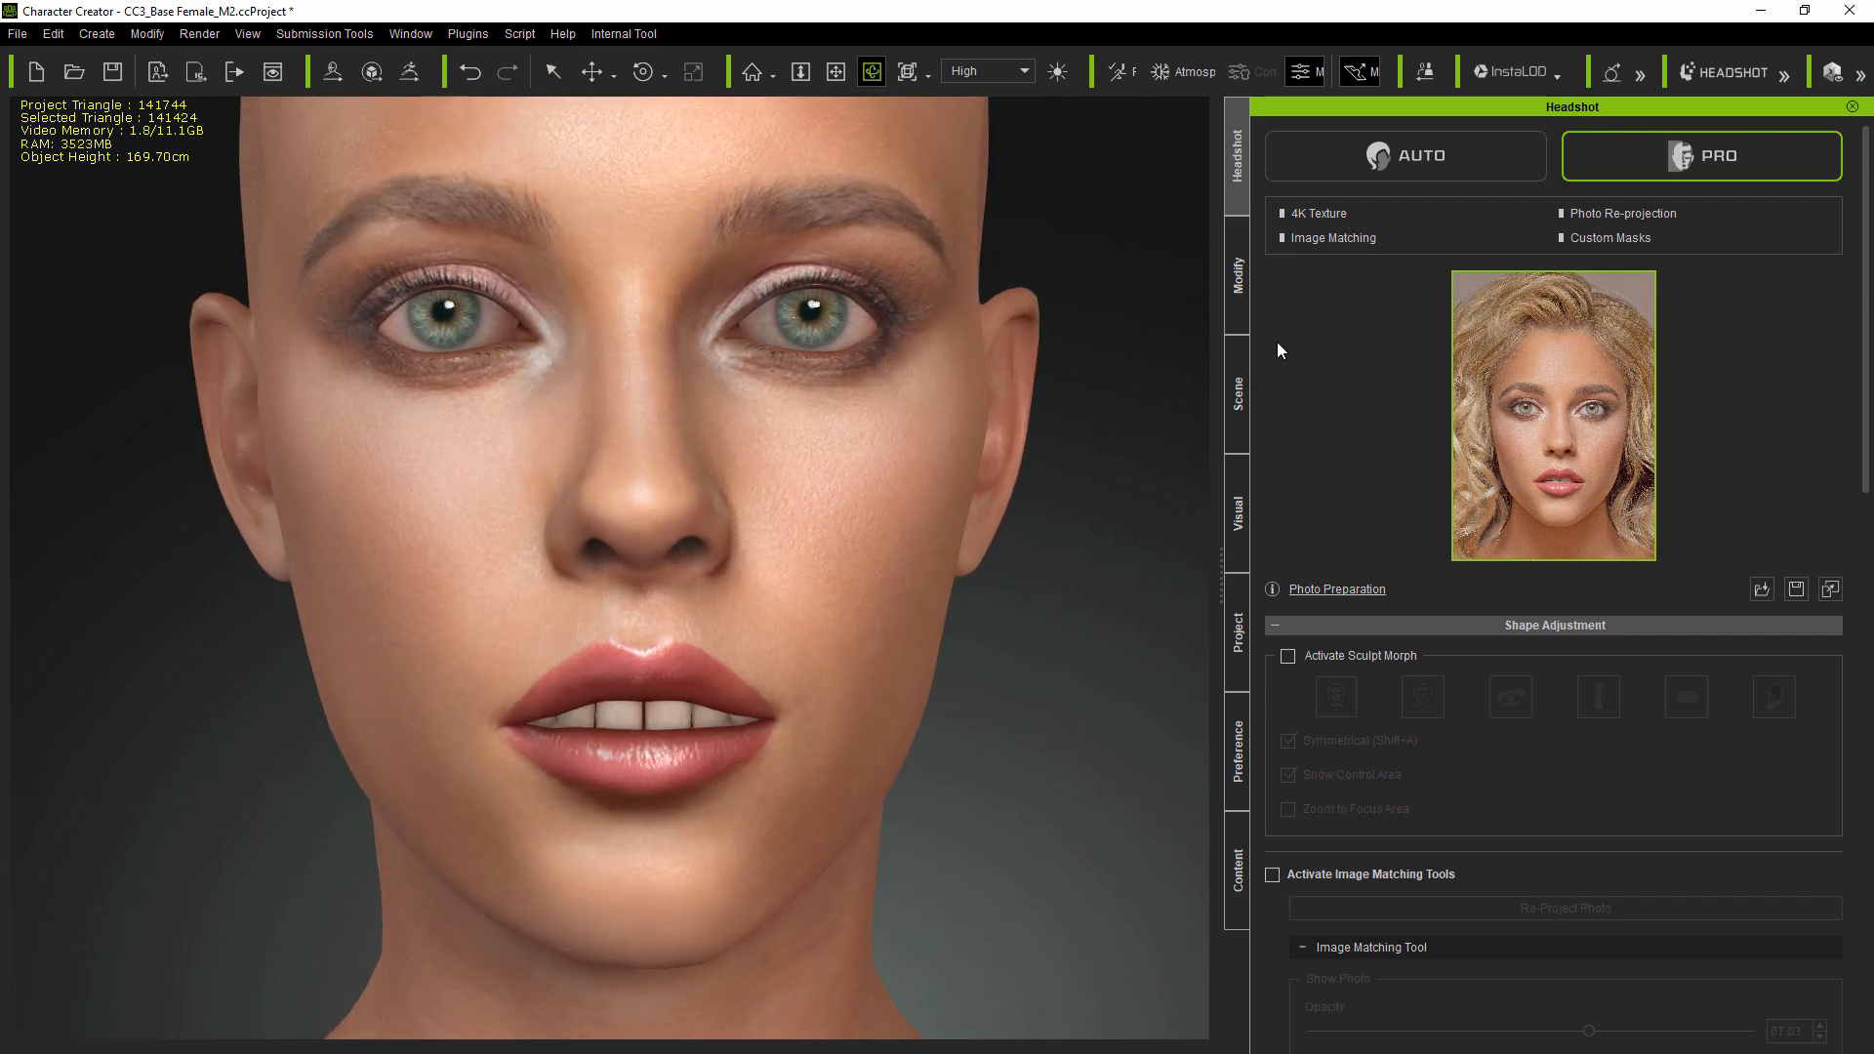
left_click(1238, 276)
scroll(1490, 827, "down", 3)
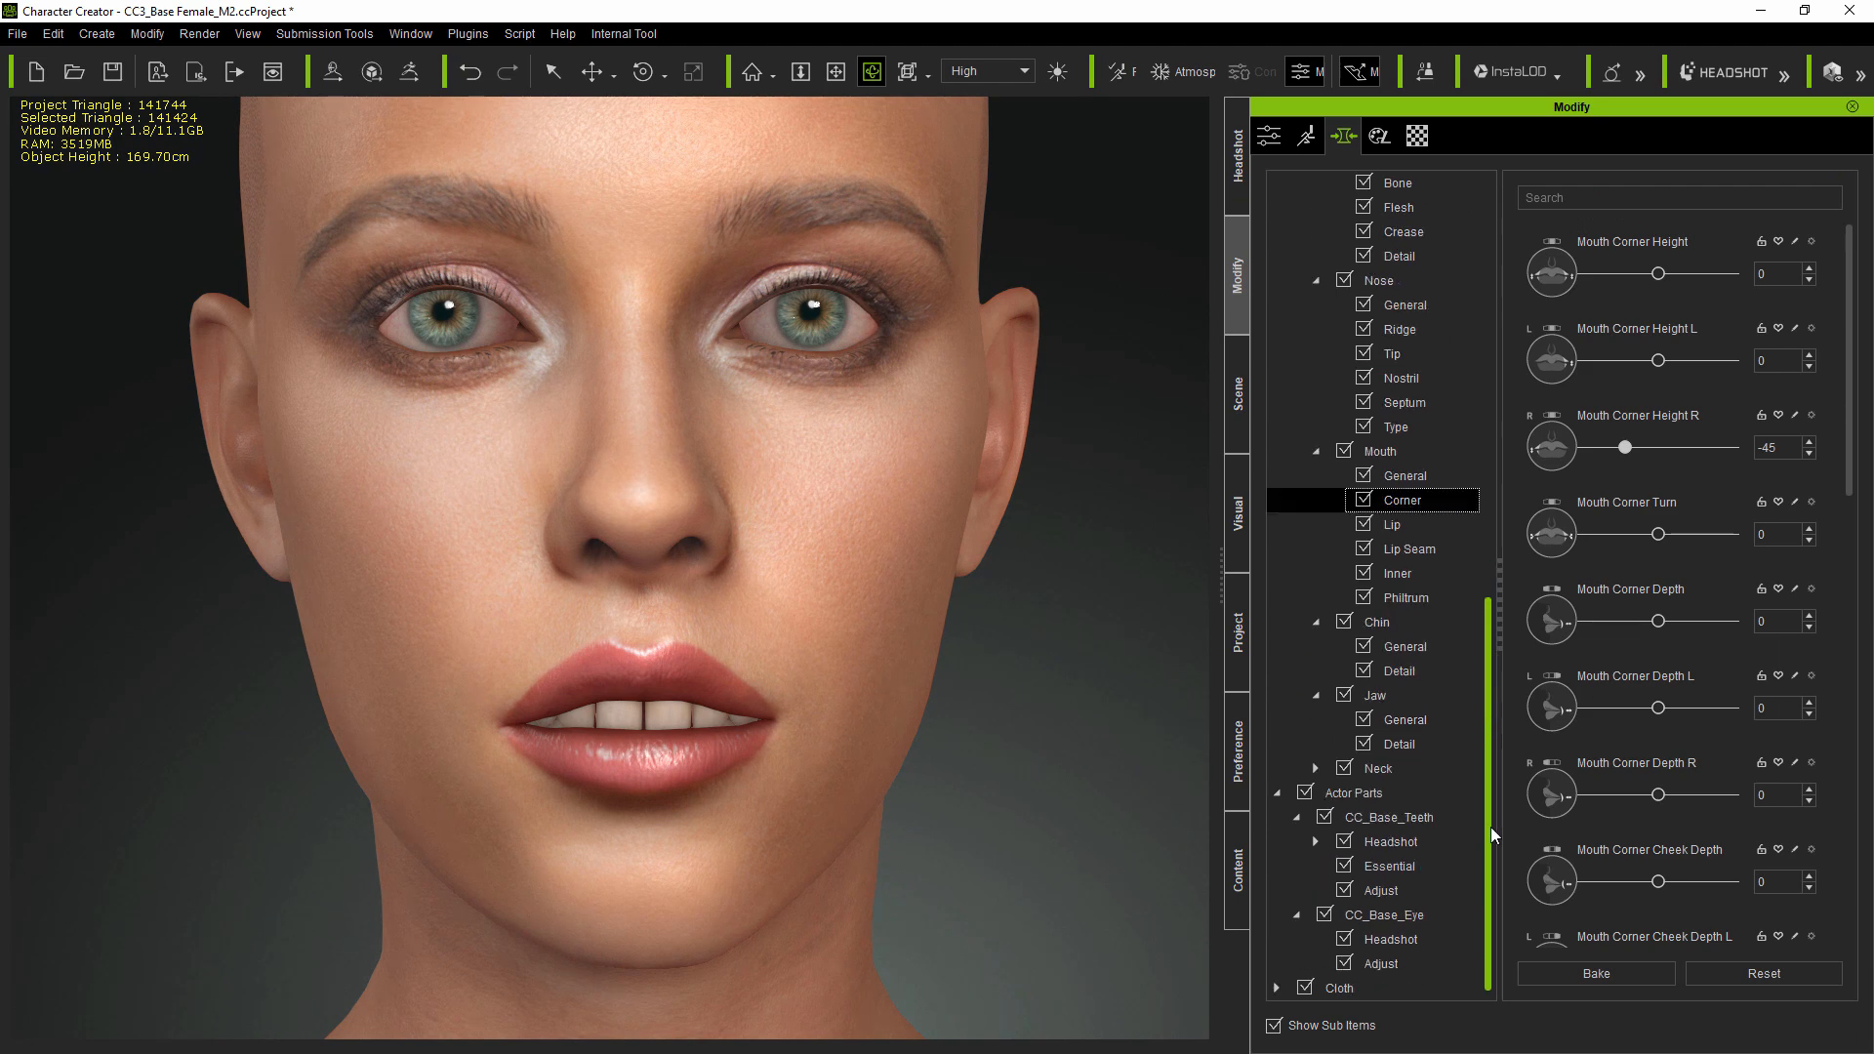
left_click(1315, 841)
left_click(1421, 868)
mouse_move(1657, 273)
left_mouse_down()
mouse_move(1624, 293)
mouse_move(1660, 286)
left_mouse_up()
type("rot")
left_click(1831, 197)
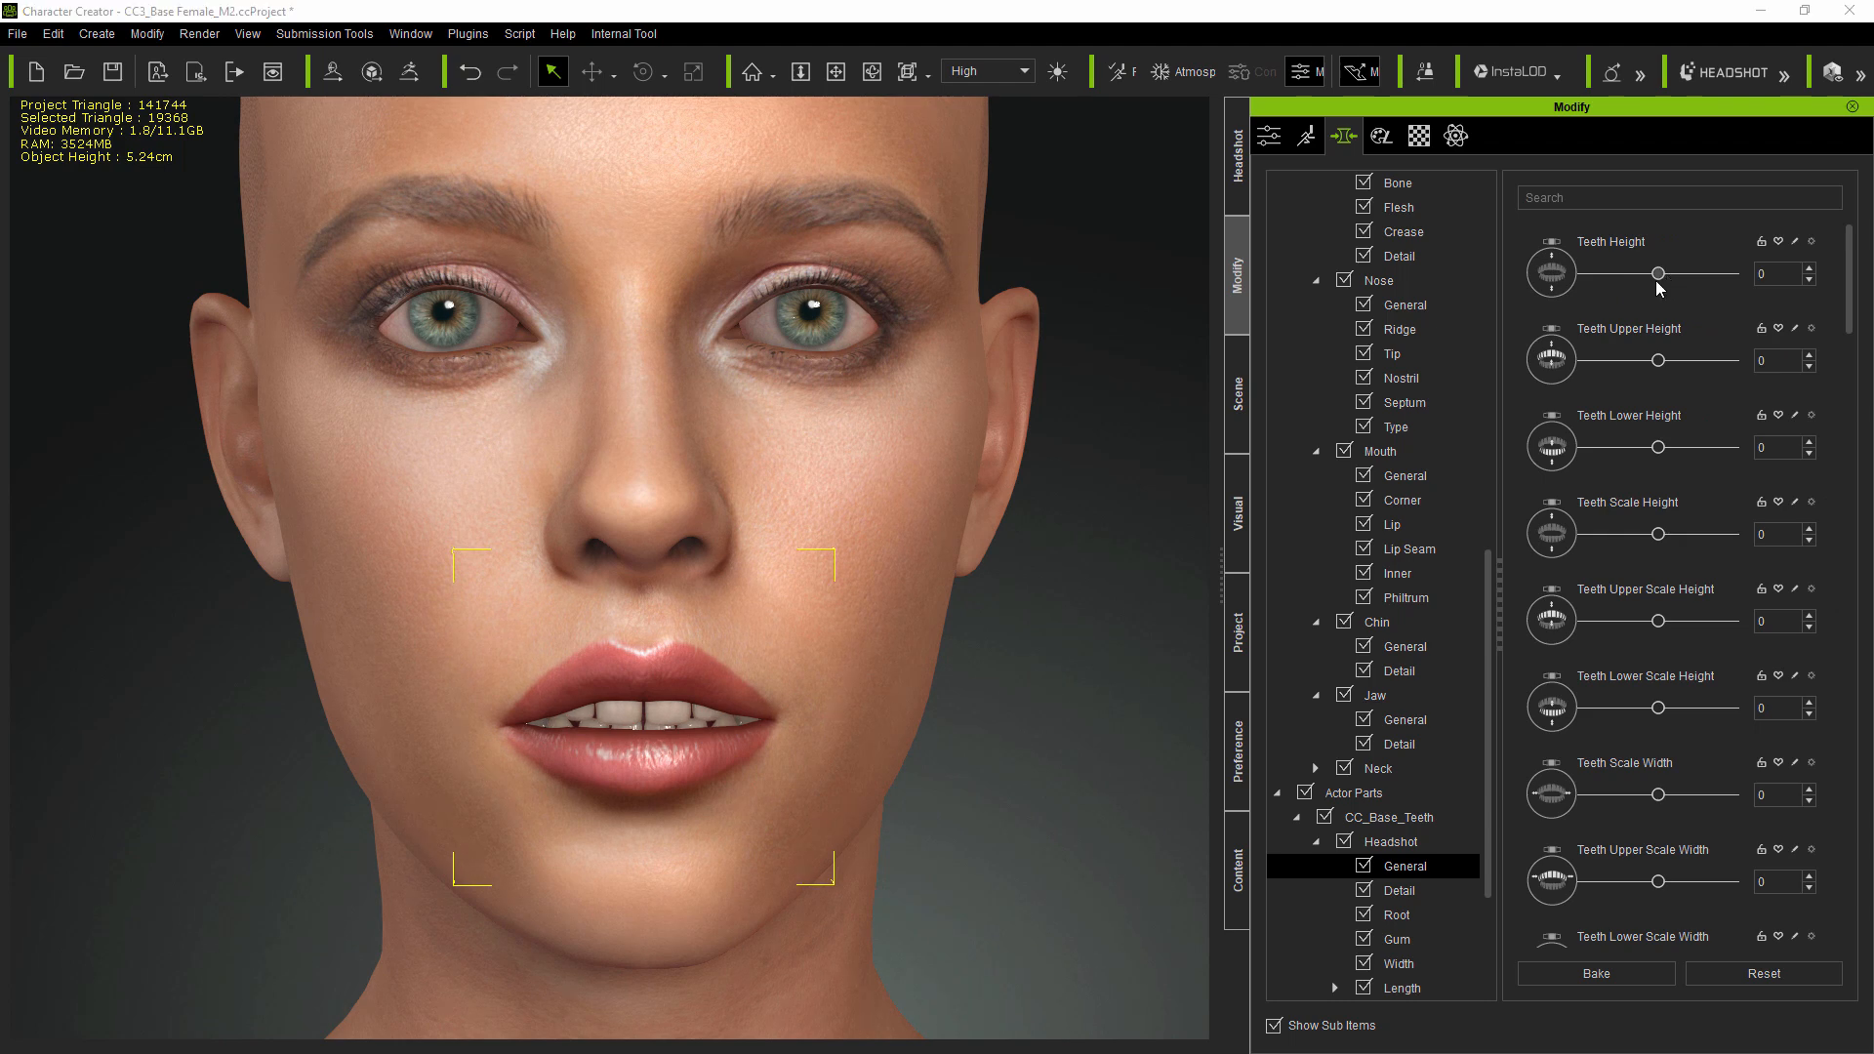
- Set Lip Close Open to -40 in the mouth Lip Seam morphs
left_click(1419, 552)
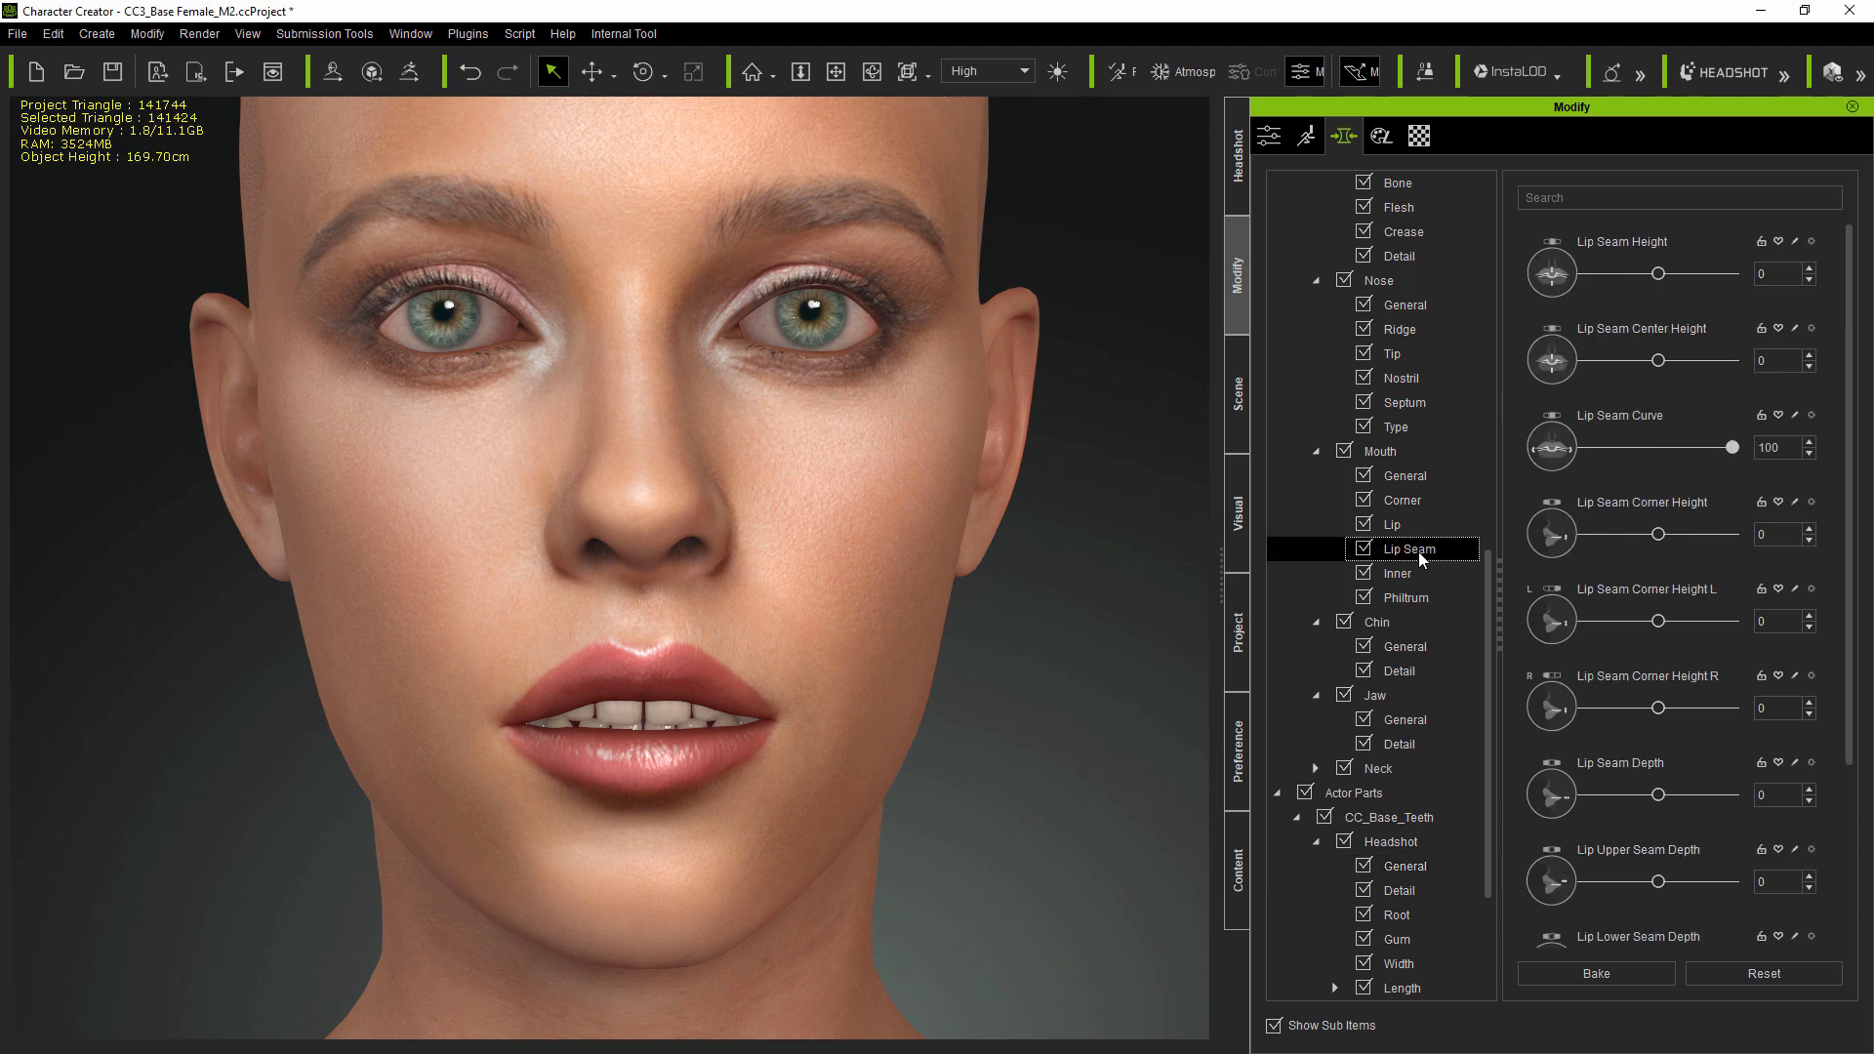
scroll(1835, 684, "down", 3)
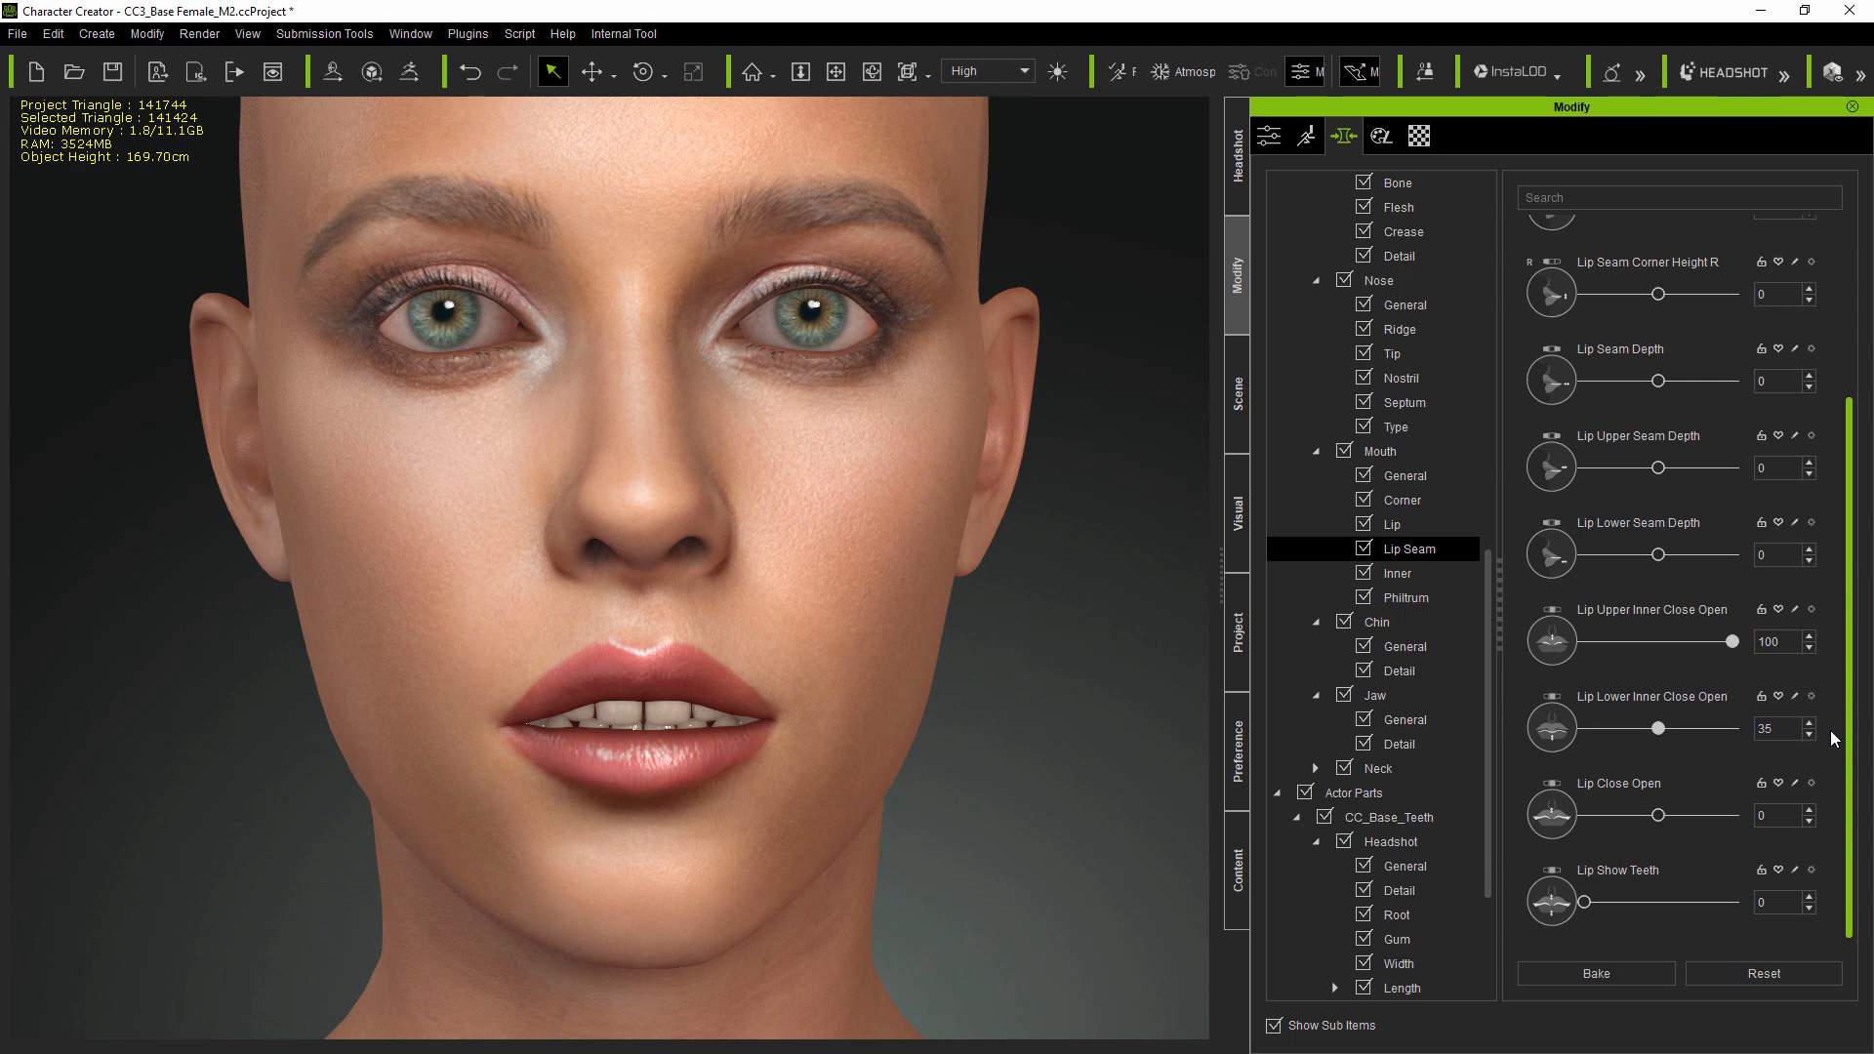
left_click_drag(1662, 823, 1634, 827)
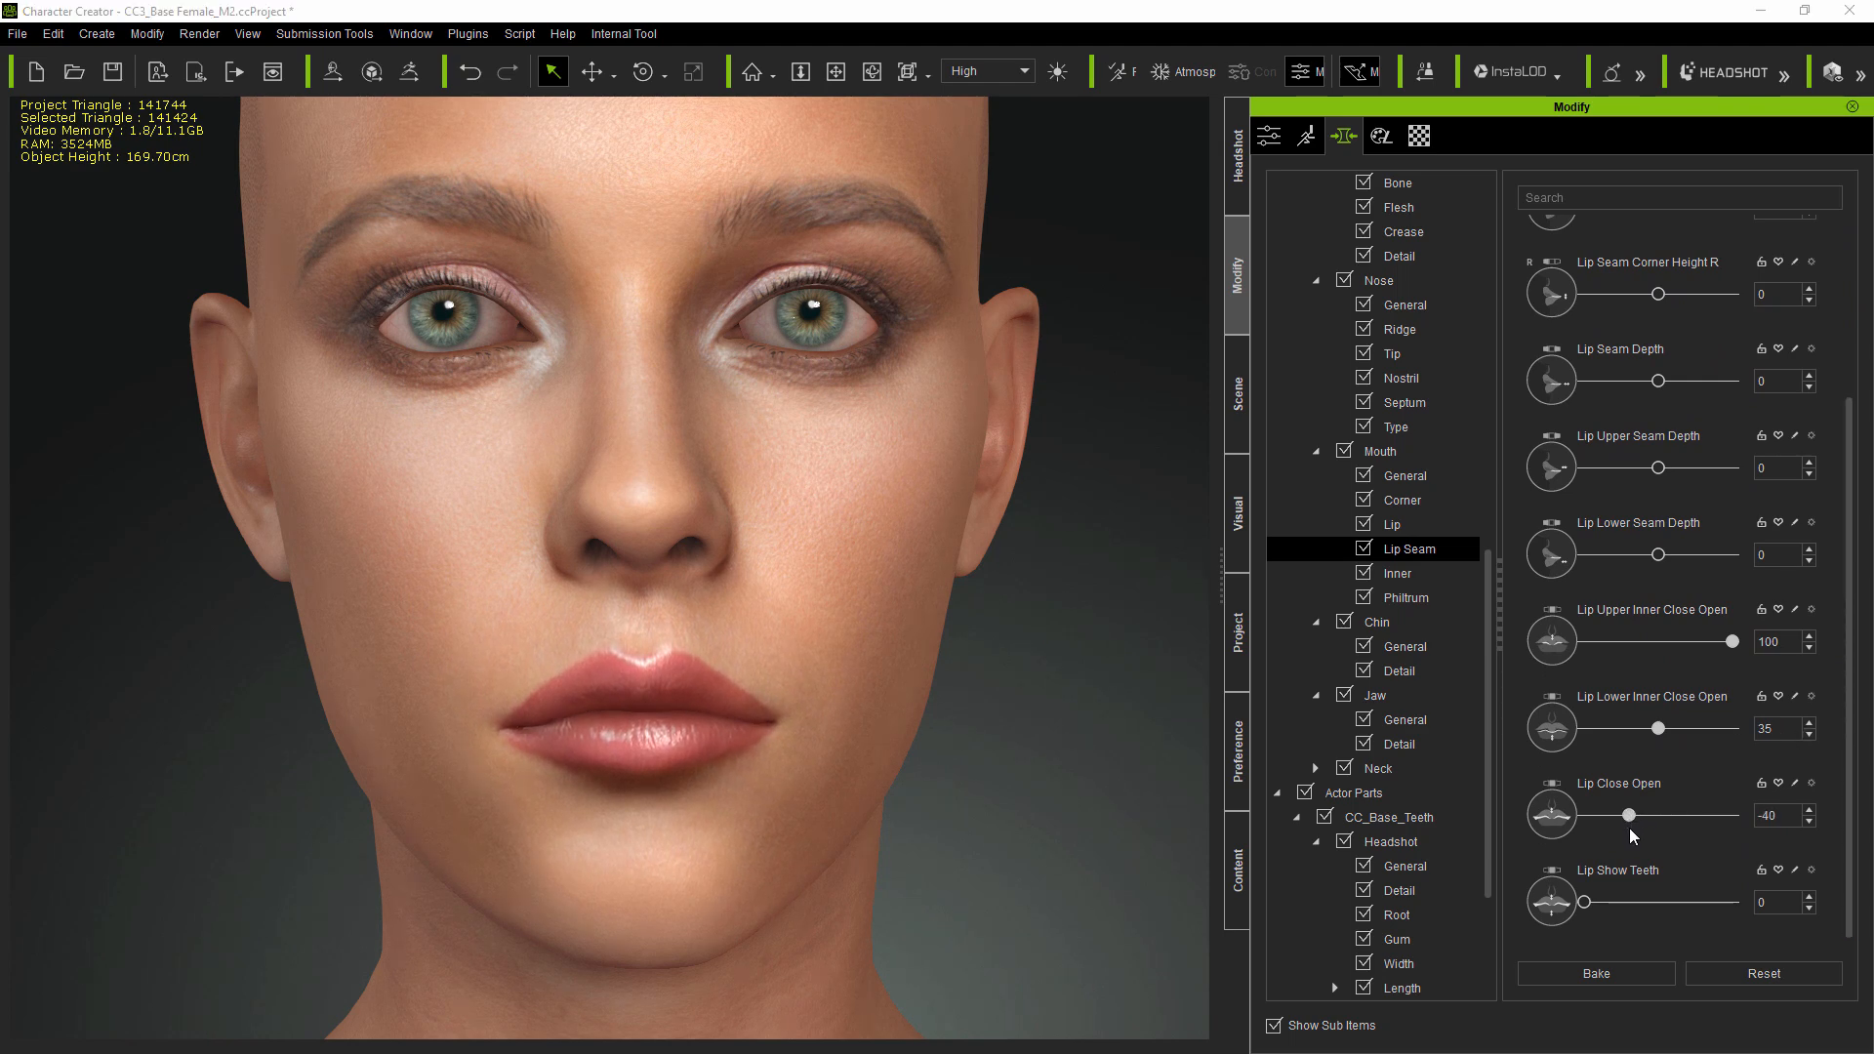
- Set Jaw Height to -38 in the jaw General morphs
left_click(1425, 719)
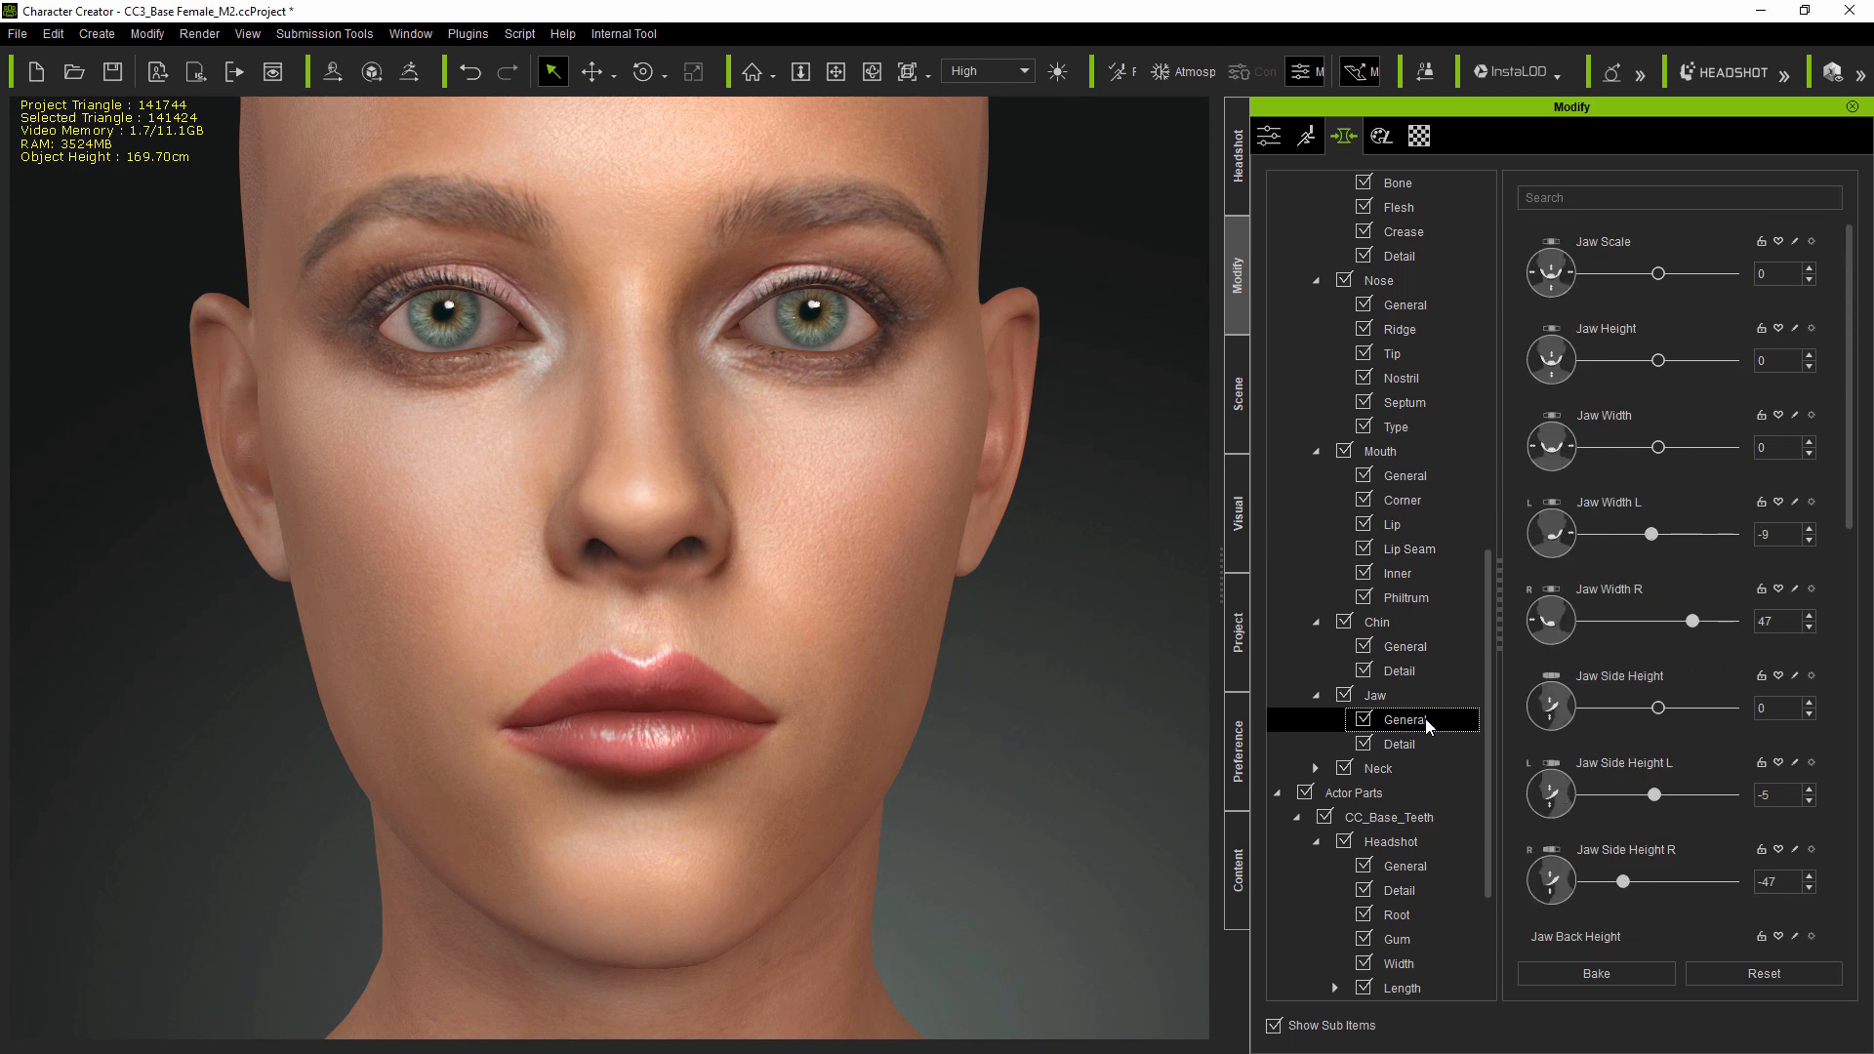
left_click(1659, 363)
left_click_drag(1661, 368, 1645, 372)
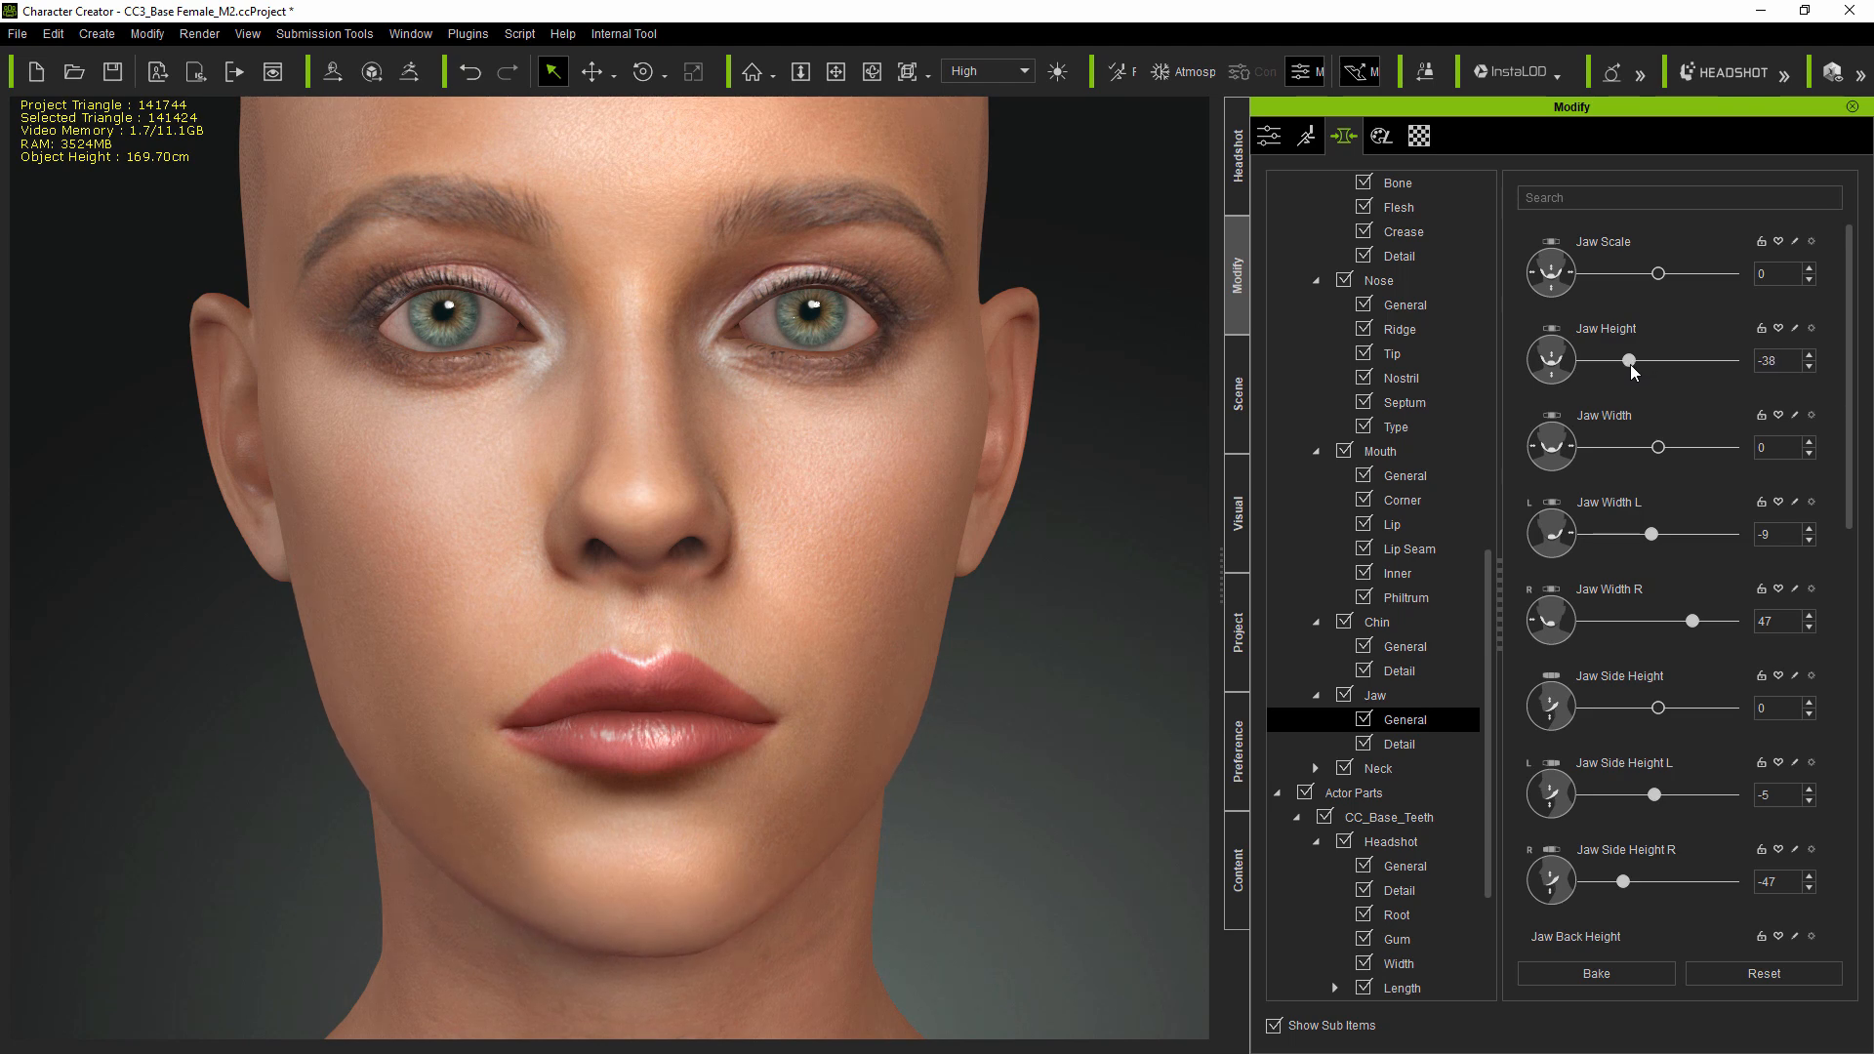
left_click_drag(1636, 371, 1638, 371)
scroll(979, 639, "down", 2)
right_click_drag(1043, 685, 1004, 578)
scroll(1020, 689, "down", 3)
scroll(1000, 603, "up", 2)
left_click(1235, 190)
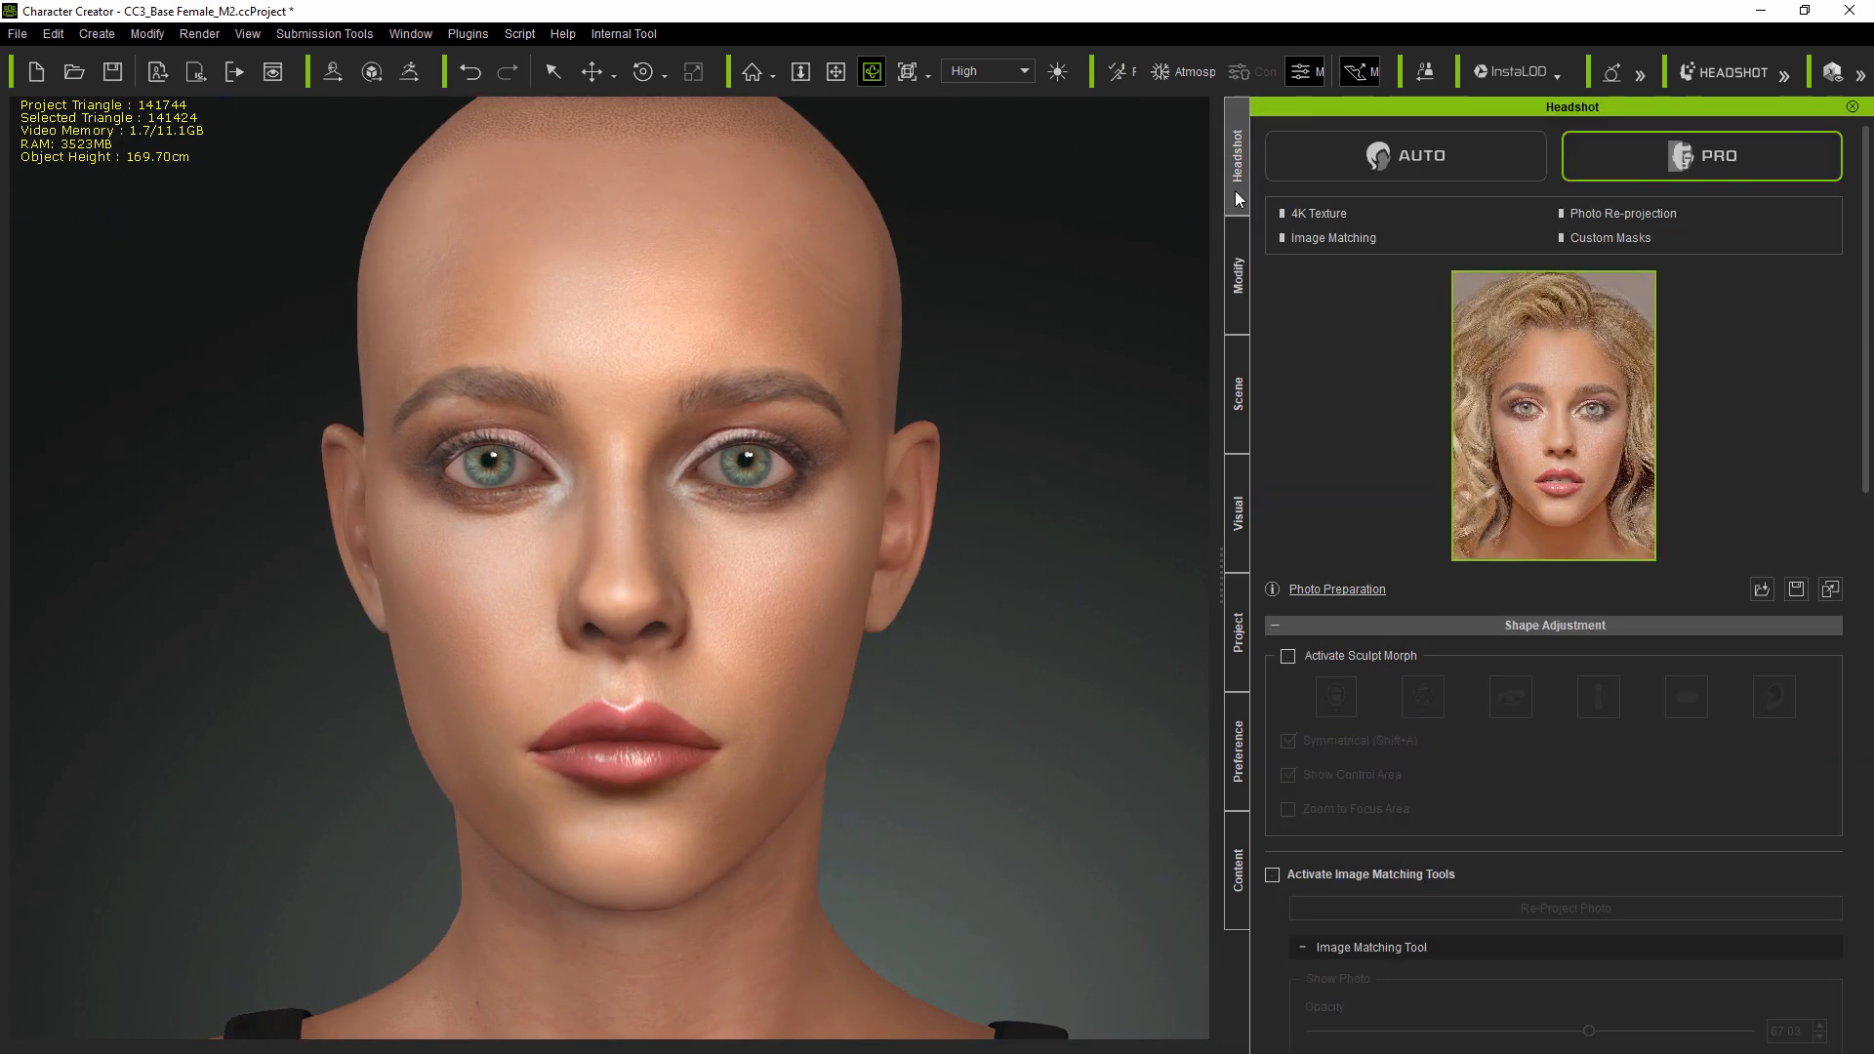
scroll(809, 634, "down", 1)
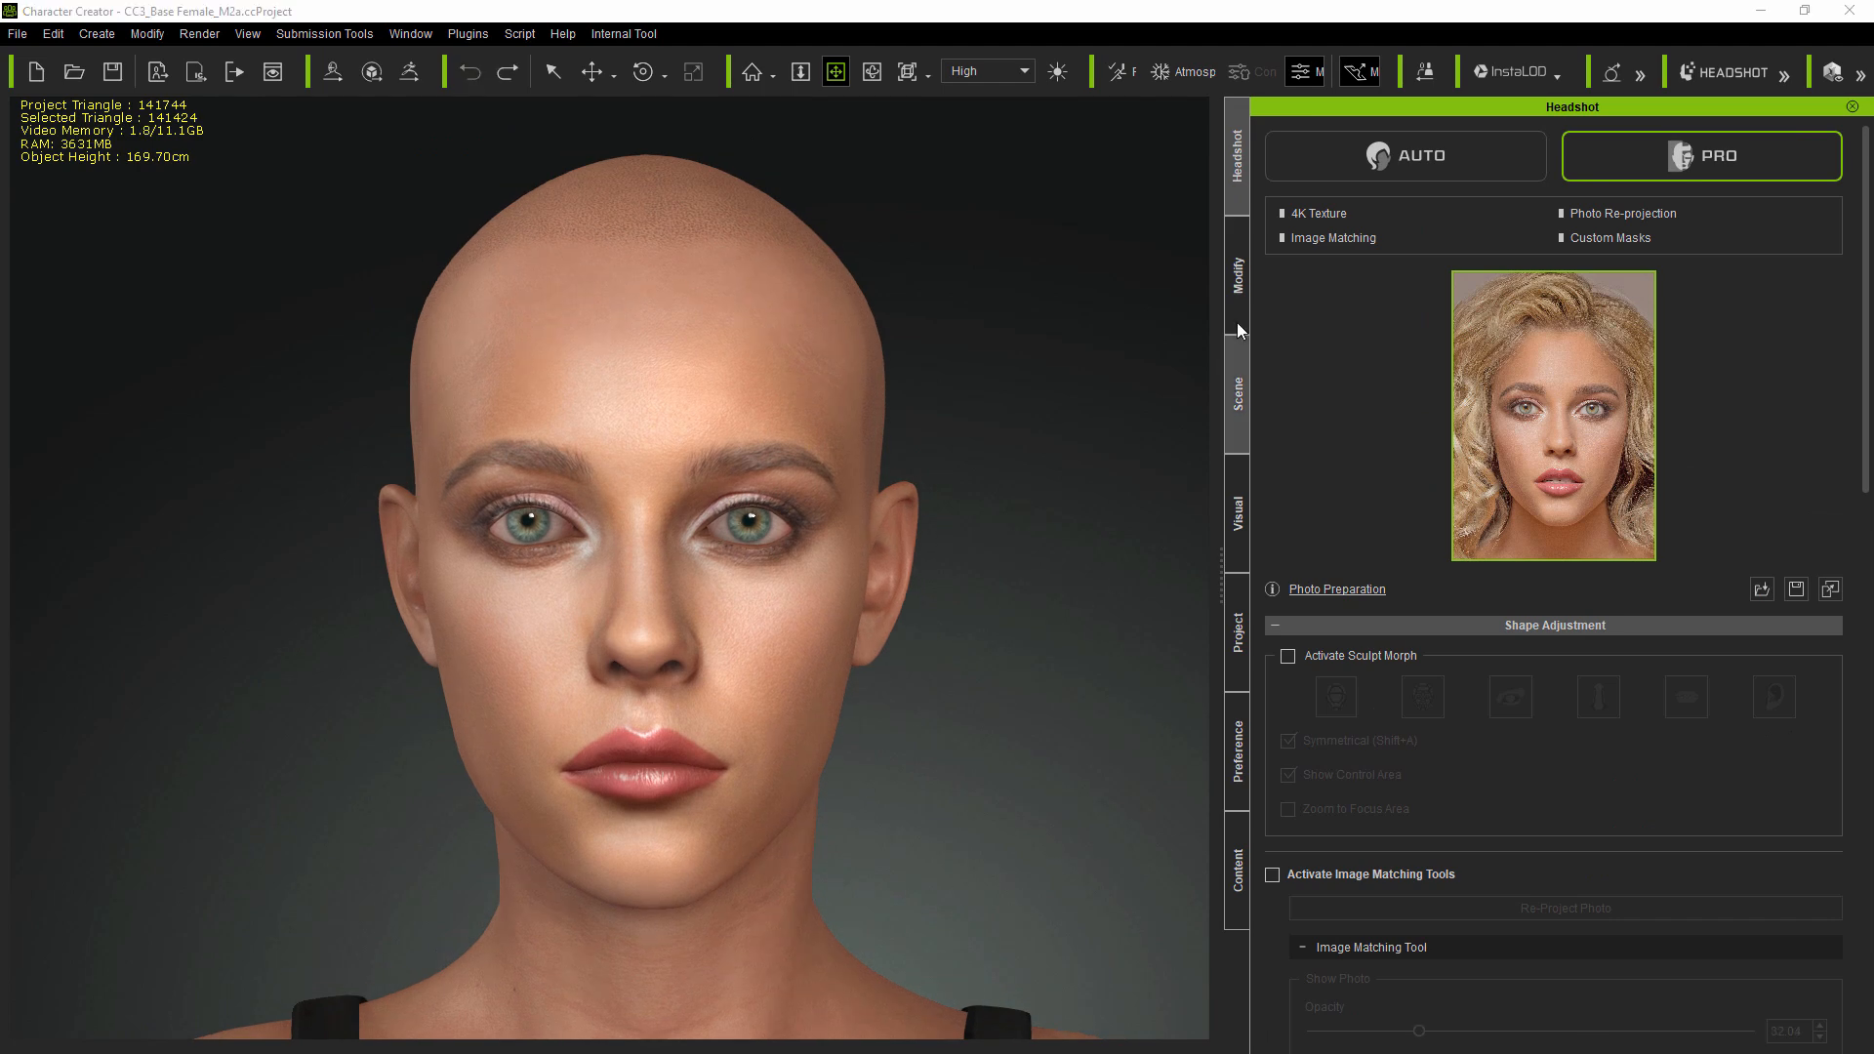
- Set Mouth Curve to 62 in the head's mouth General morphs
left_click(1243, 313)
left_click(1316, 695)
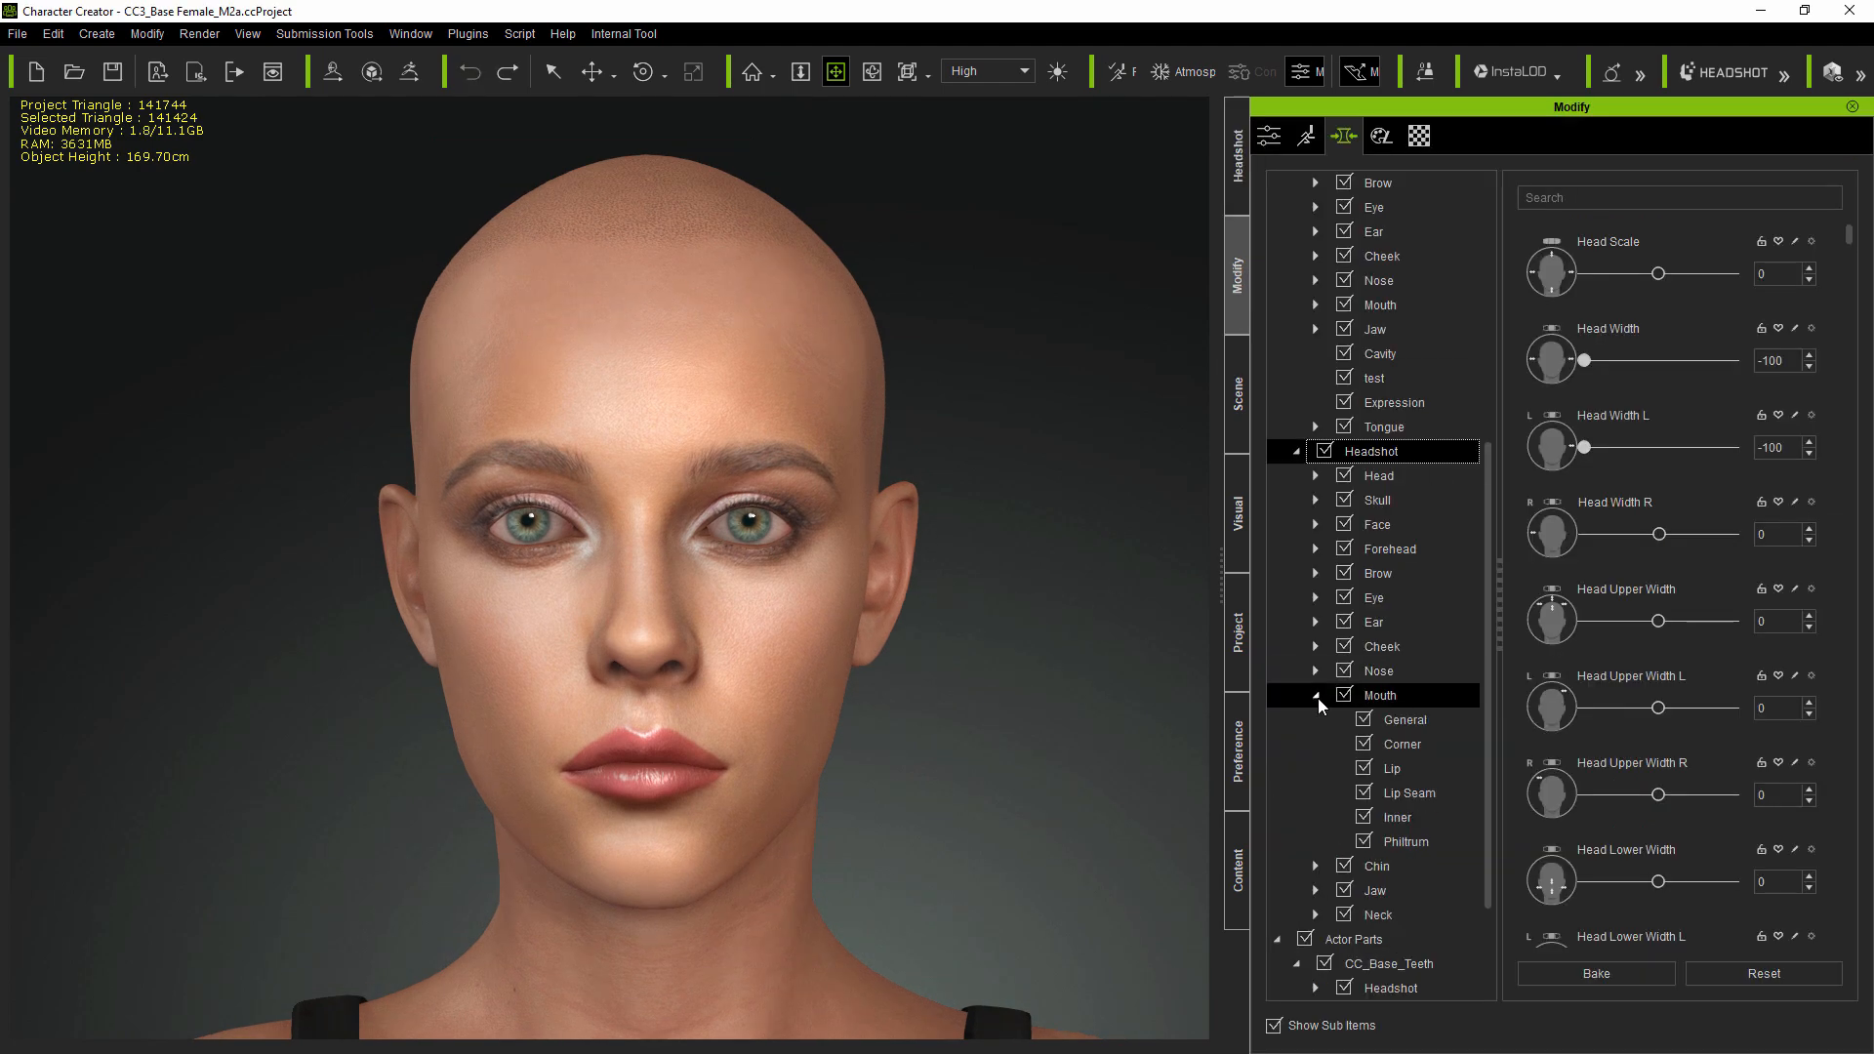
left_click(1413, 722)
scroll(1836, 715, "down", 4)
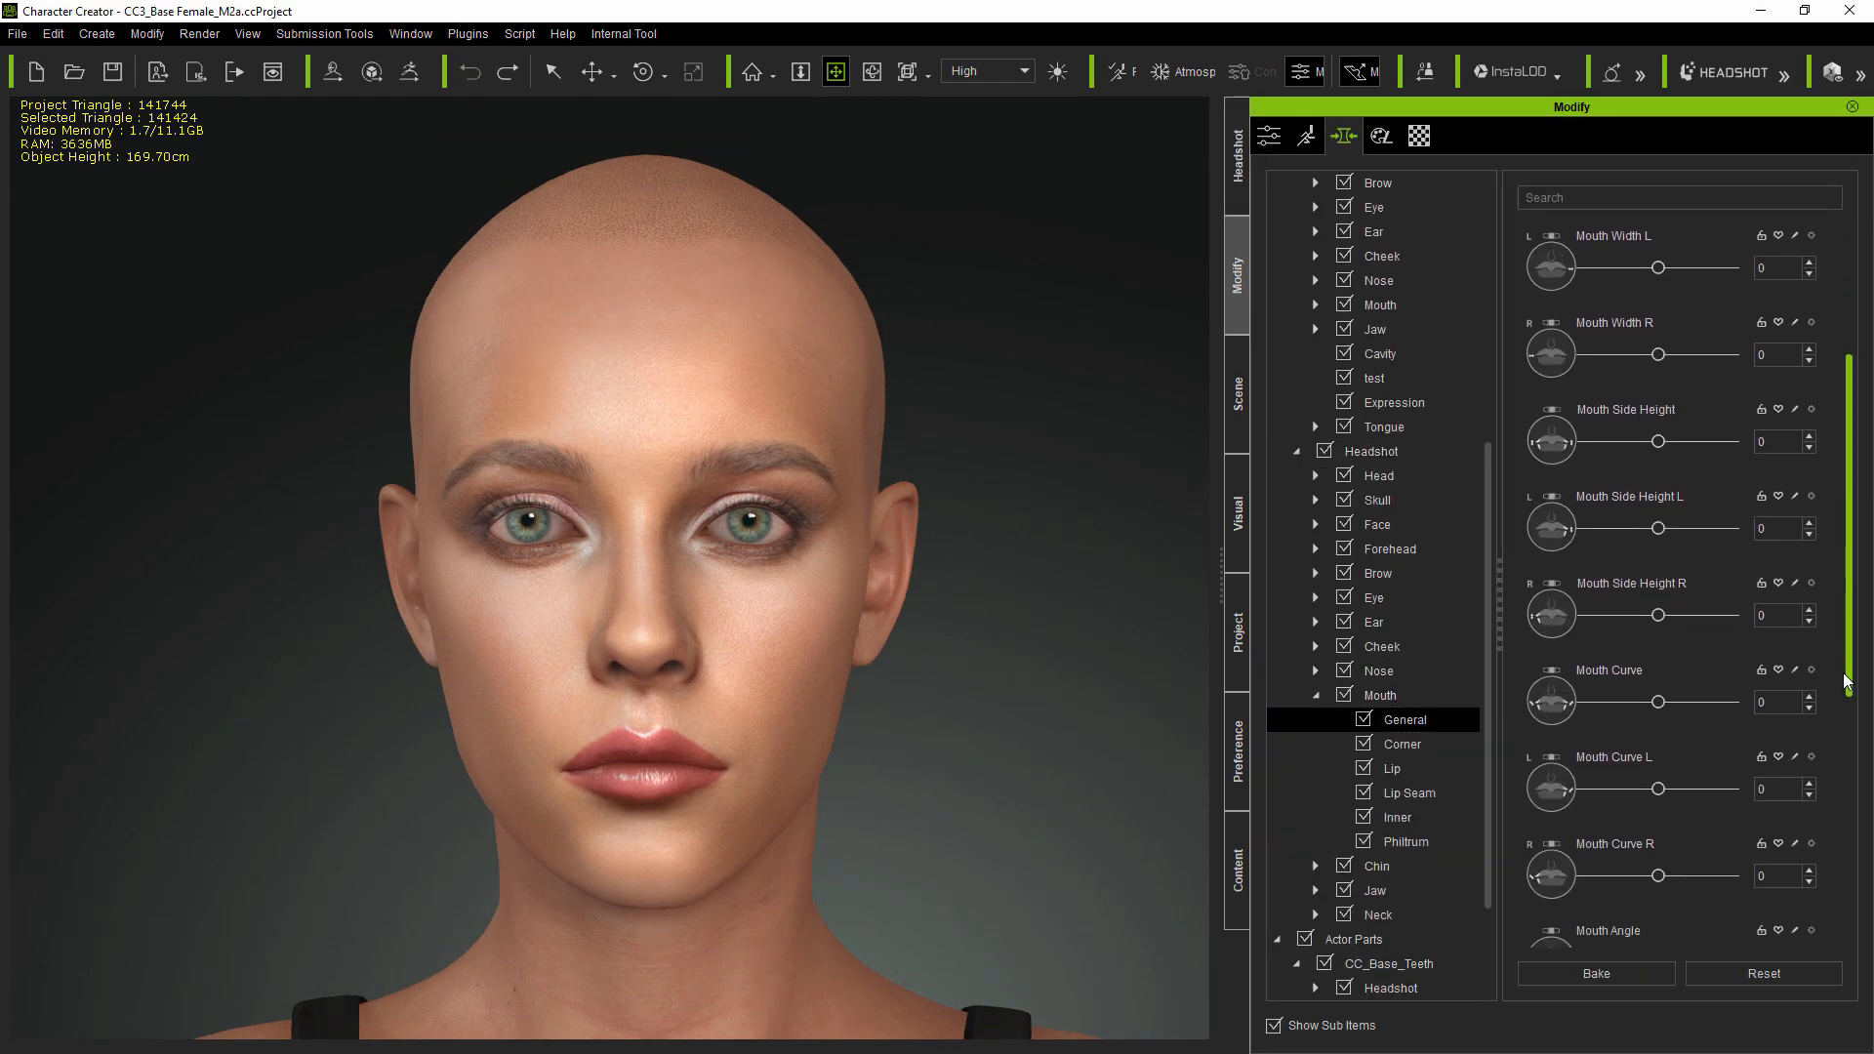
left_click_drag(1835, 706, 1832, 704)
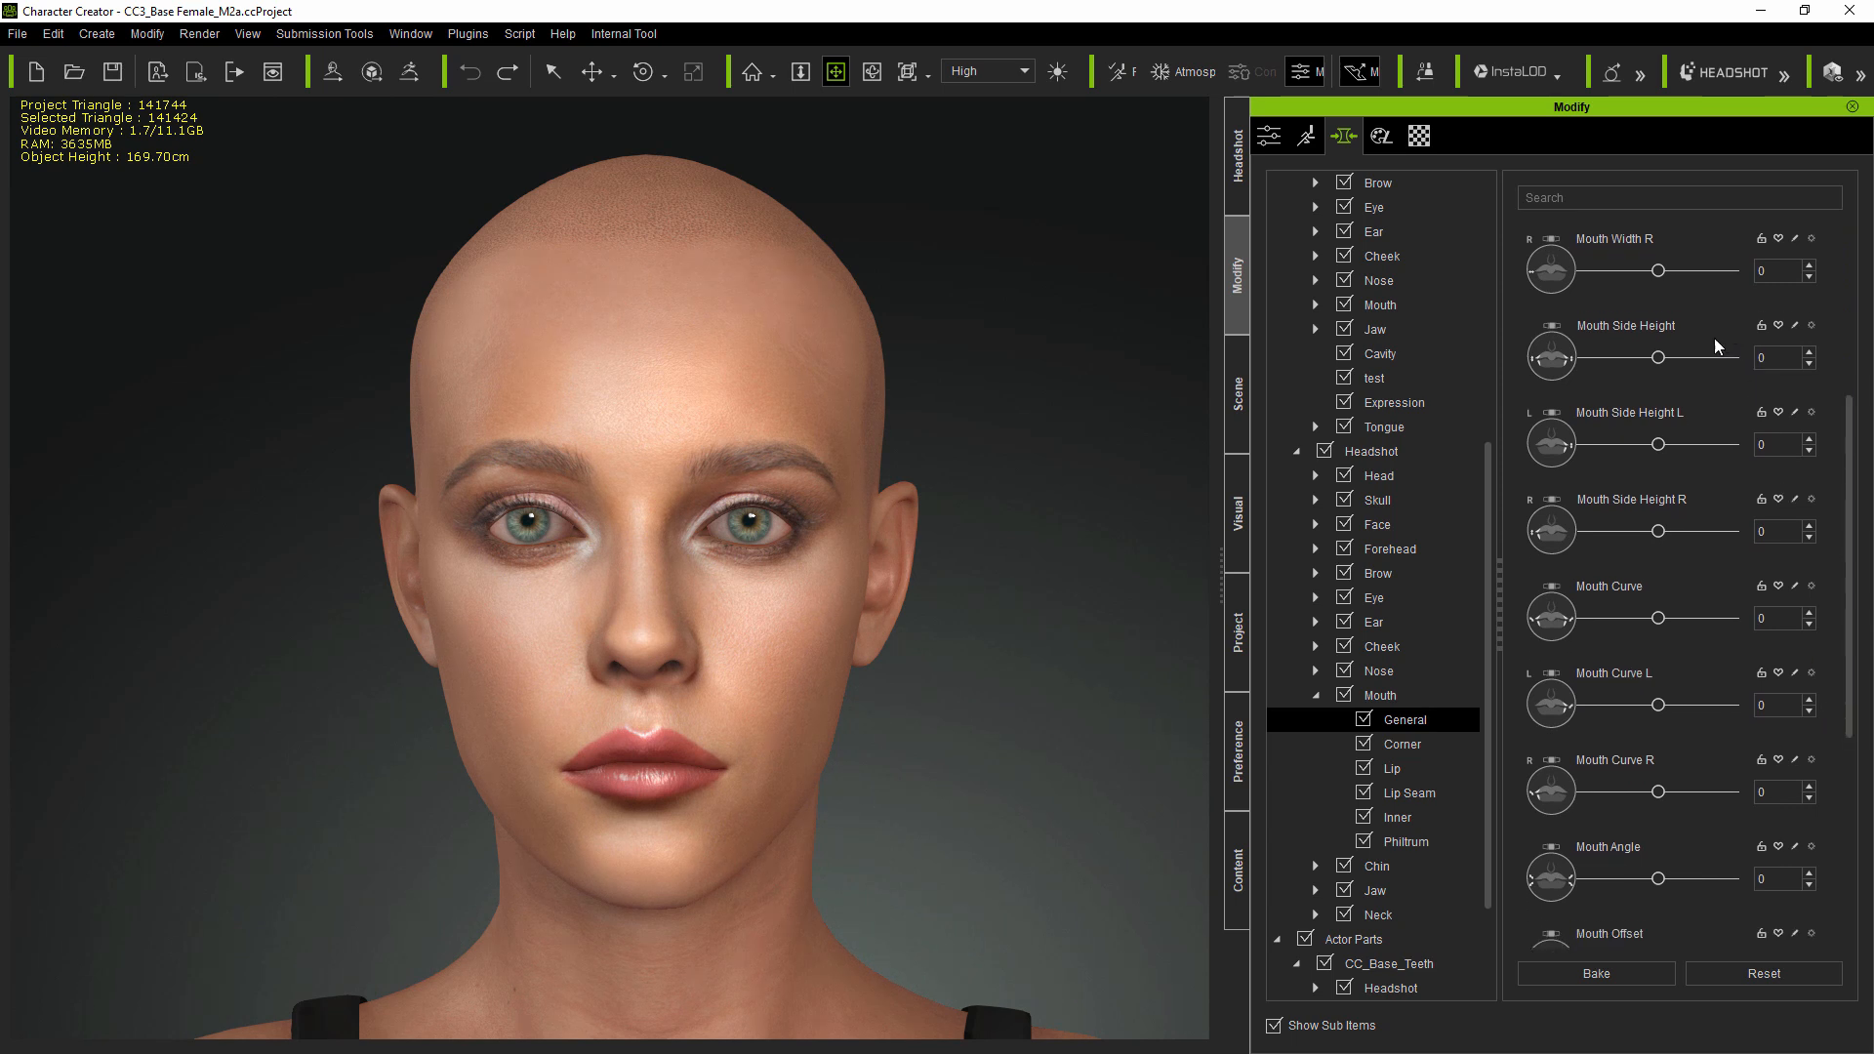
left_click_drag(1660, 617, 1707, 627)
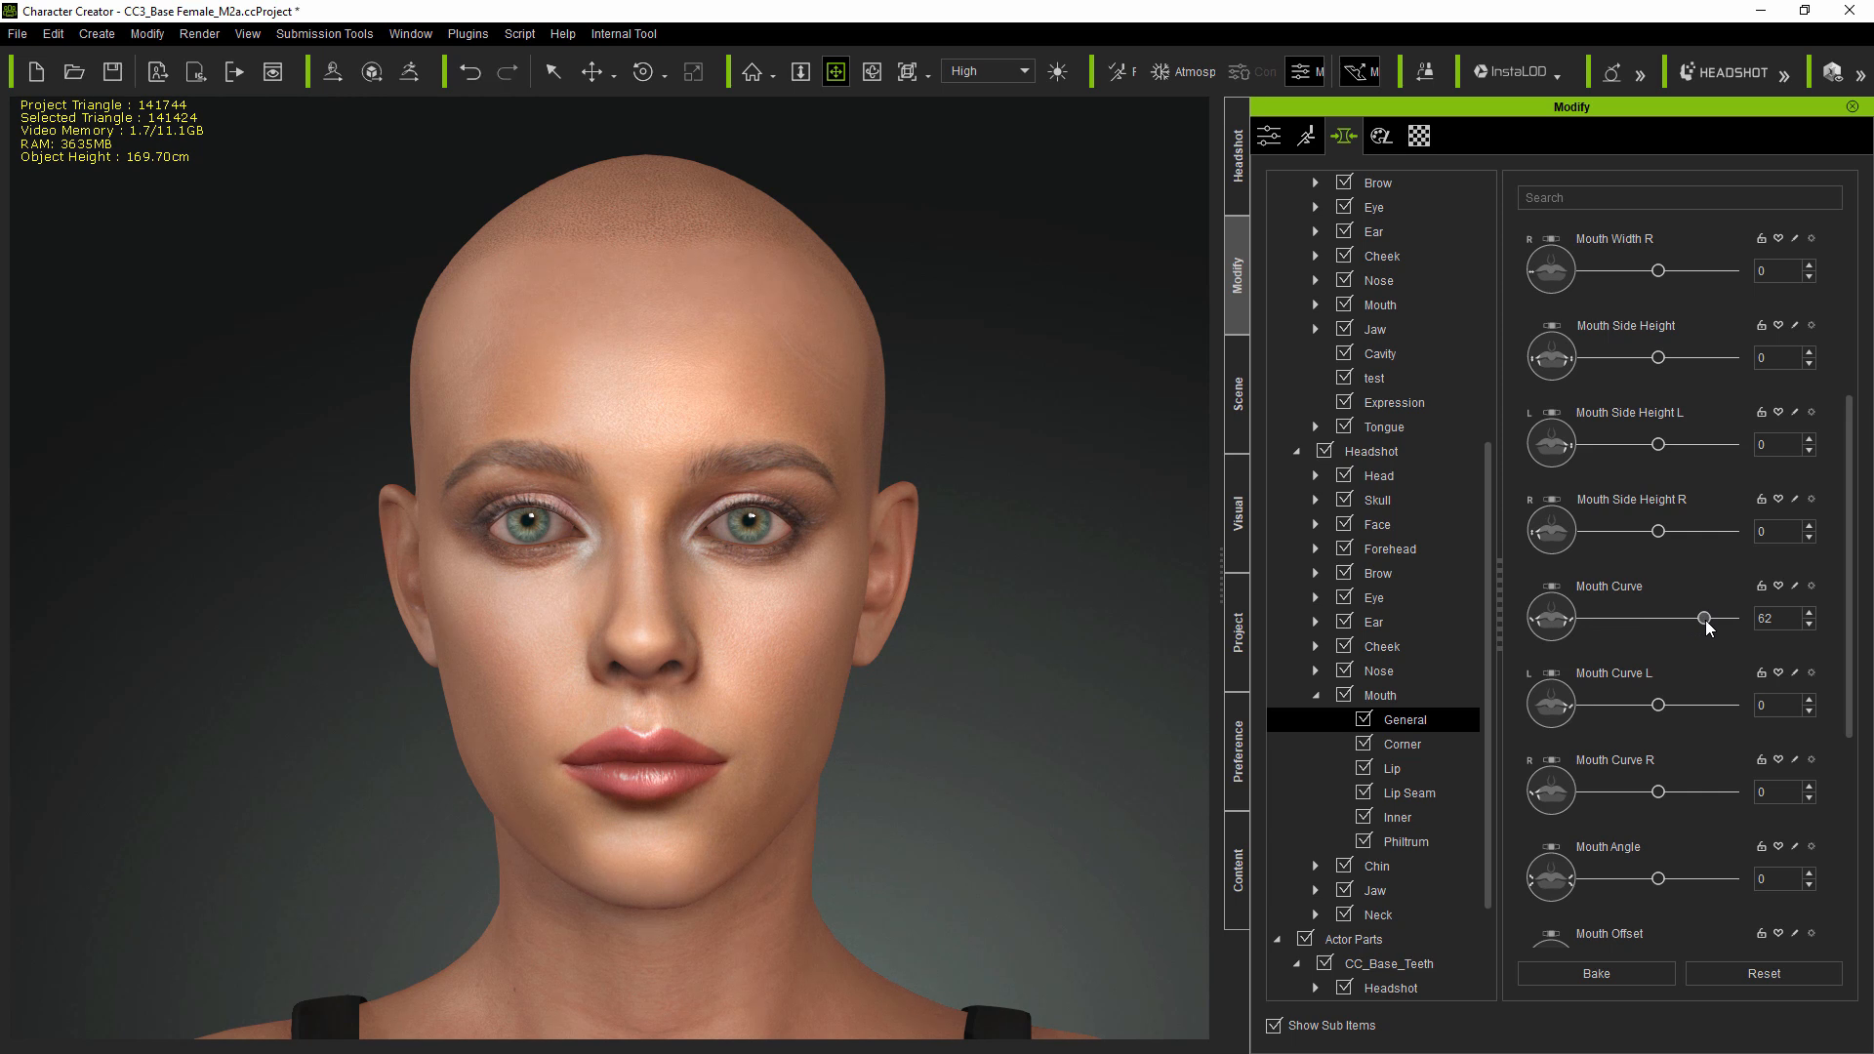
- Try several Happy expressions in Edit Facial, then reset the expression
left_click(1306, 135)
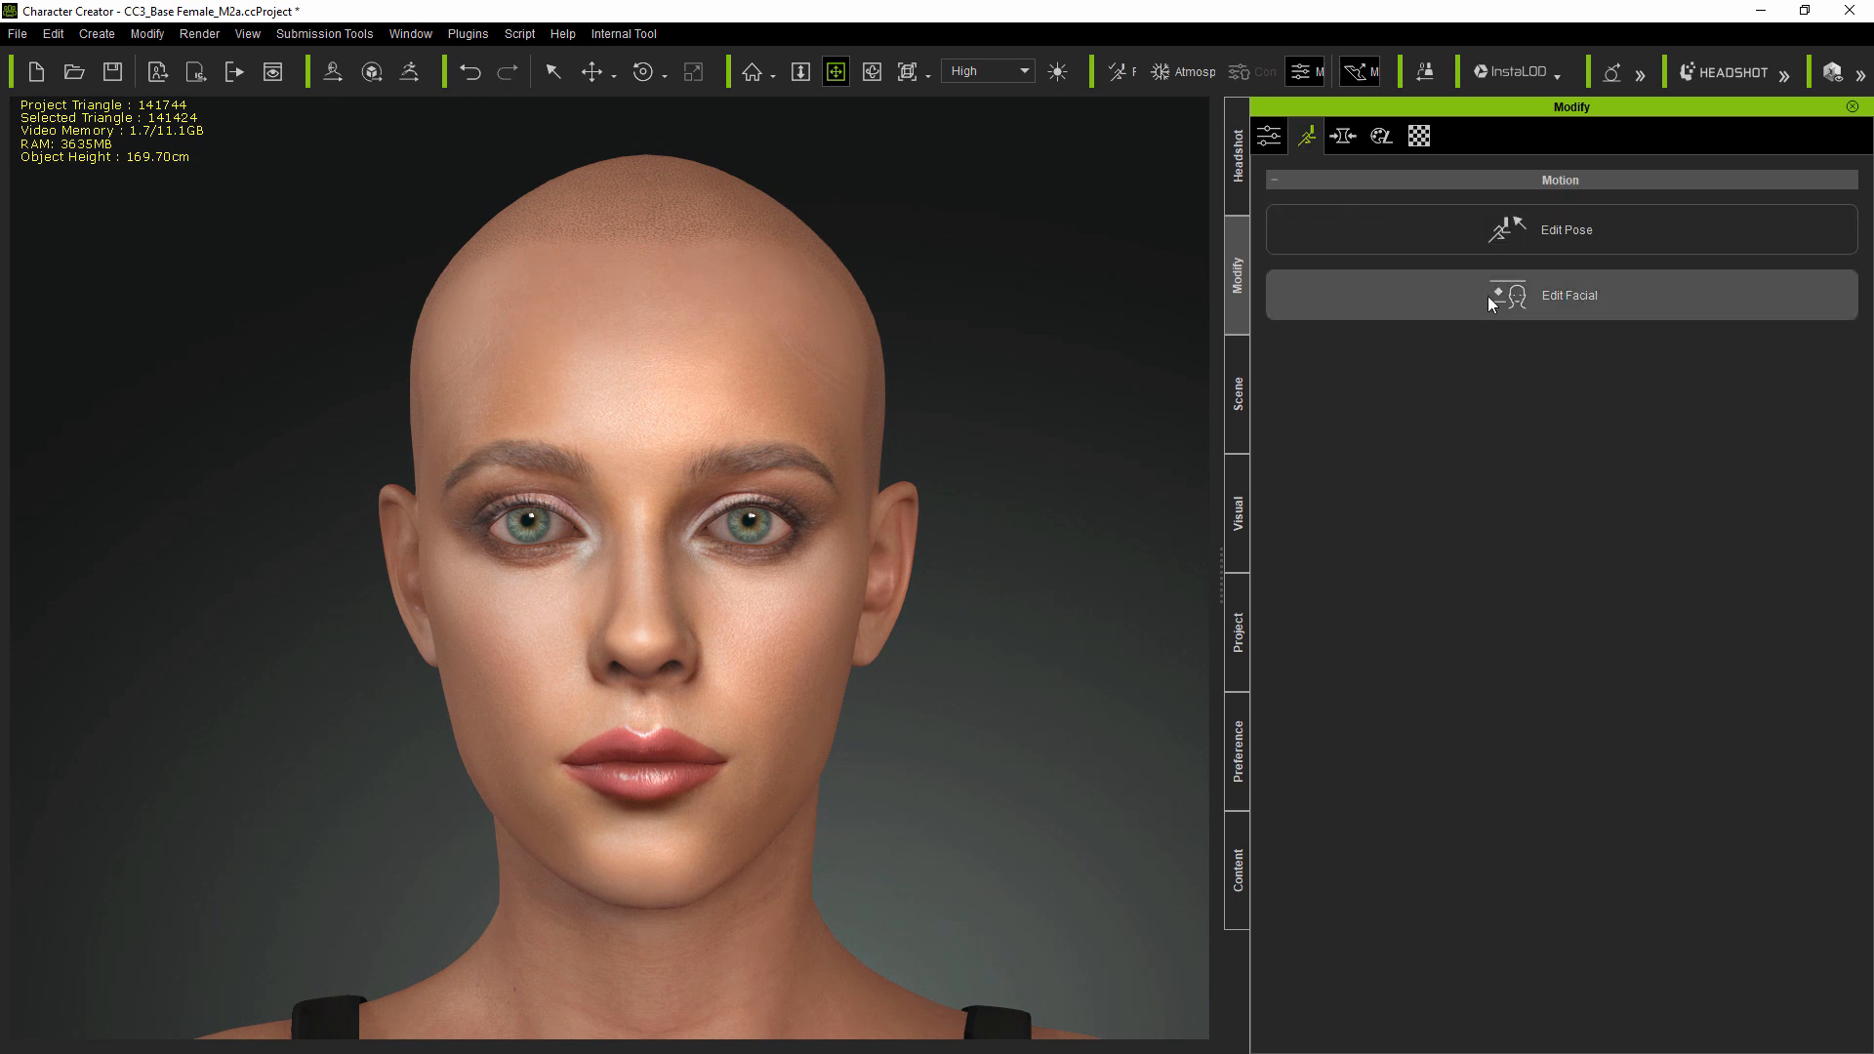
left_click(1487, 294)
left_click(1568, 423)
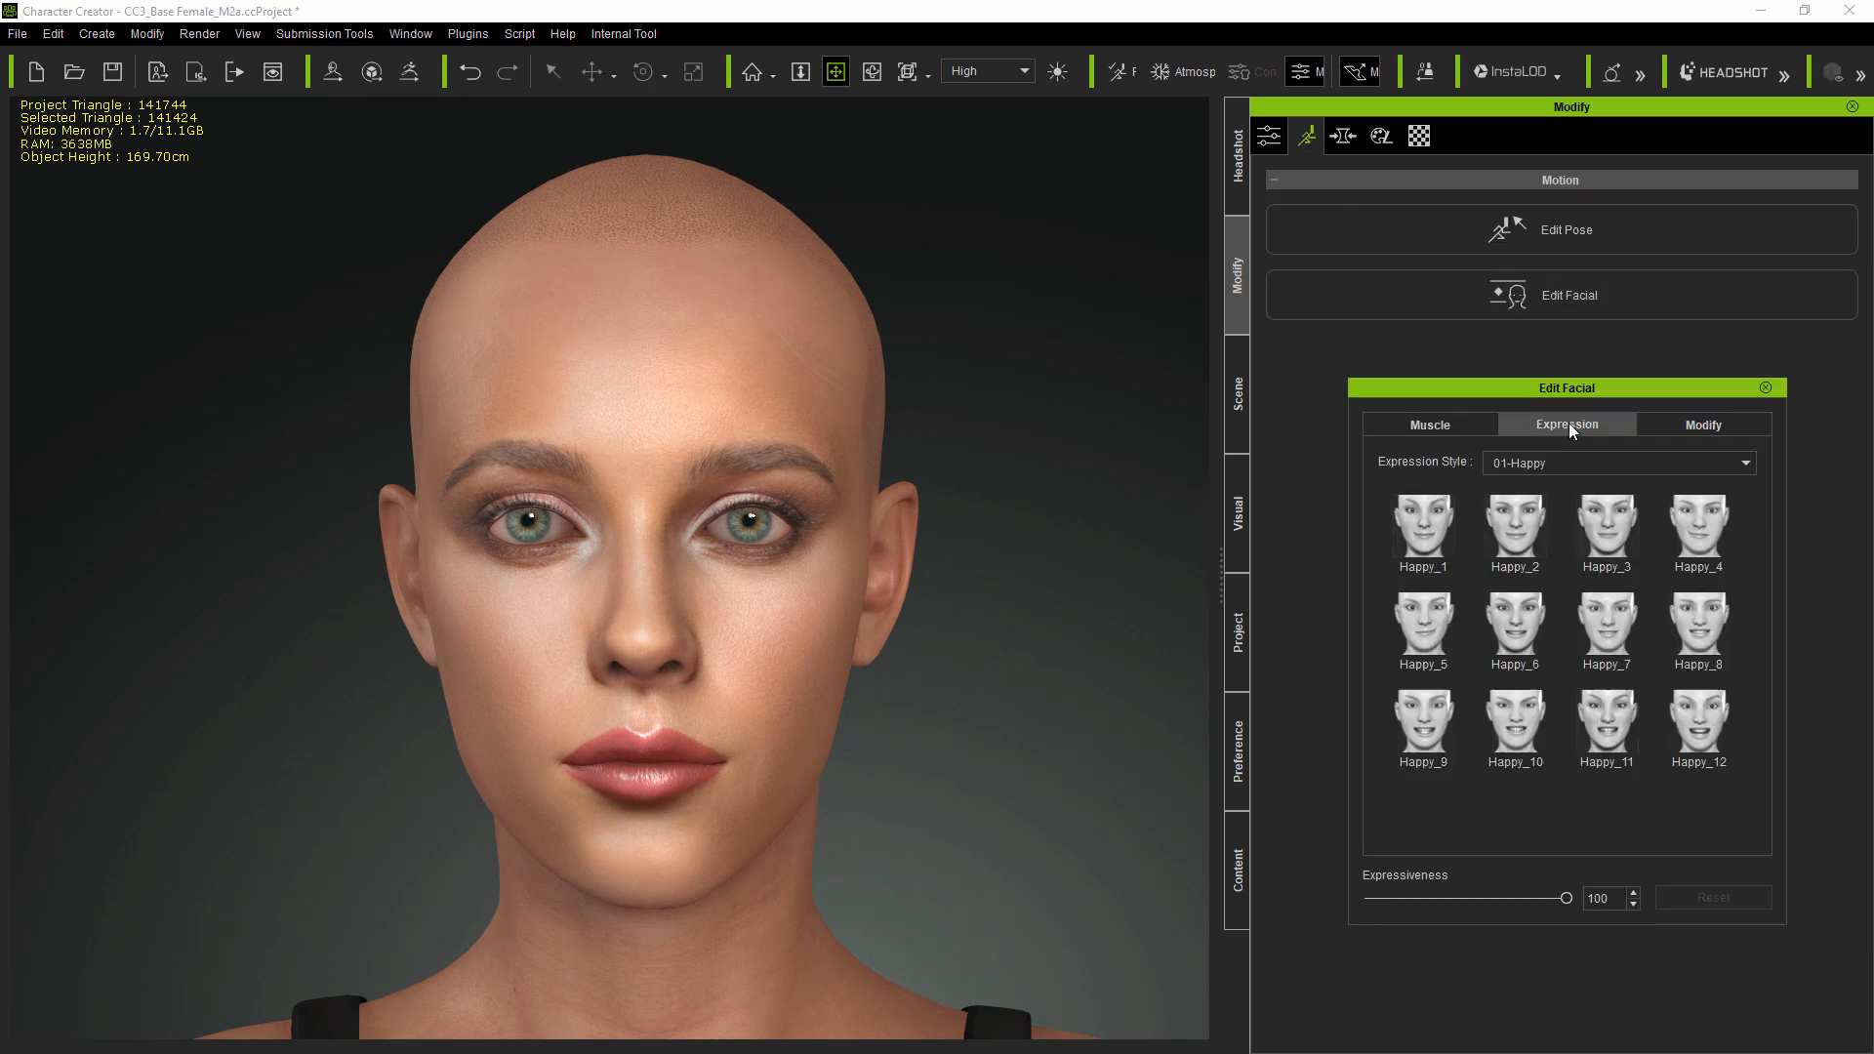
left_click(1431, 529)
left_click(1622, 554)
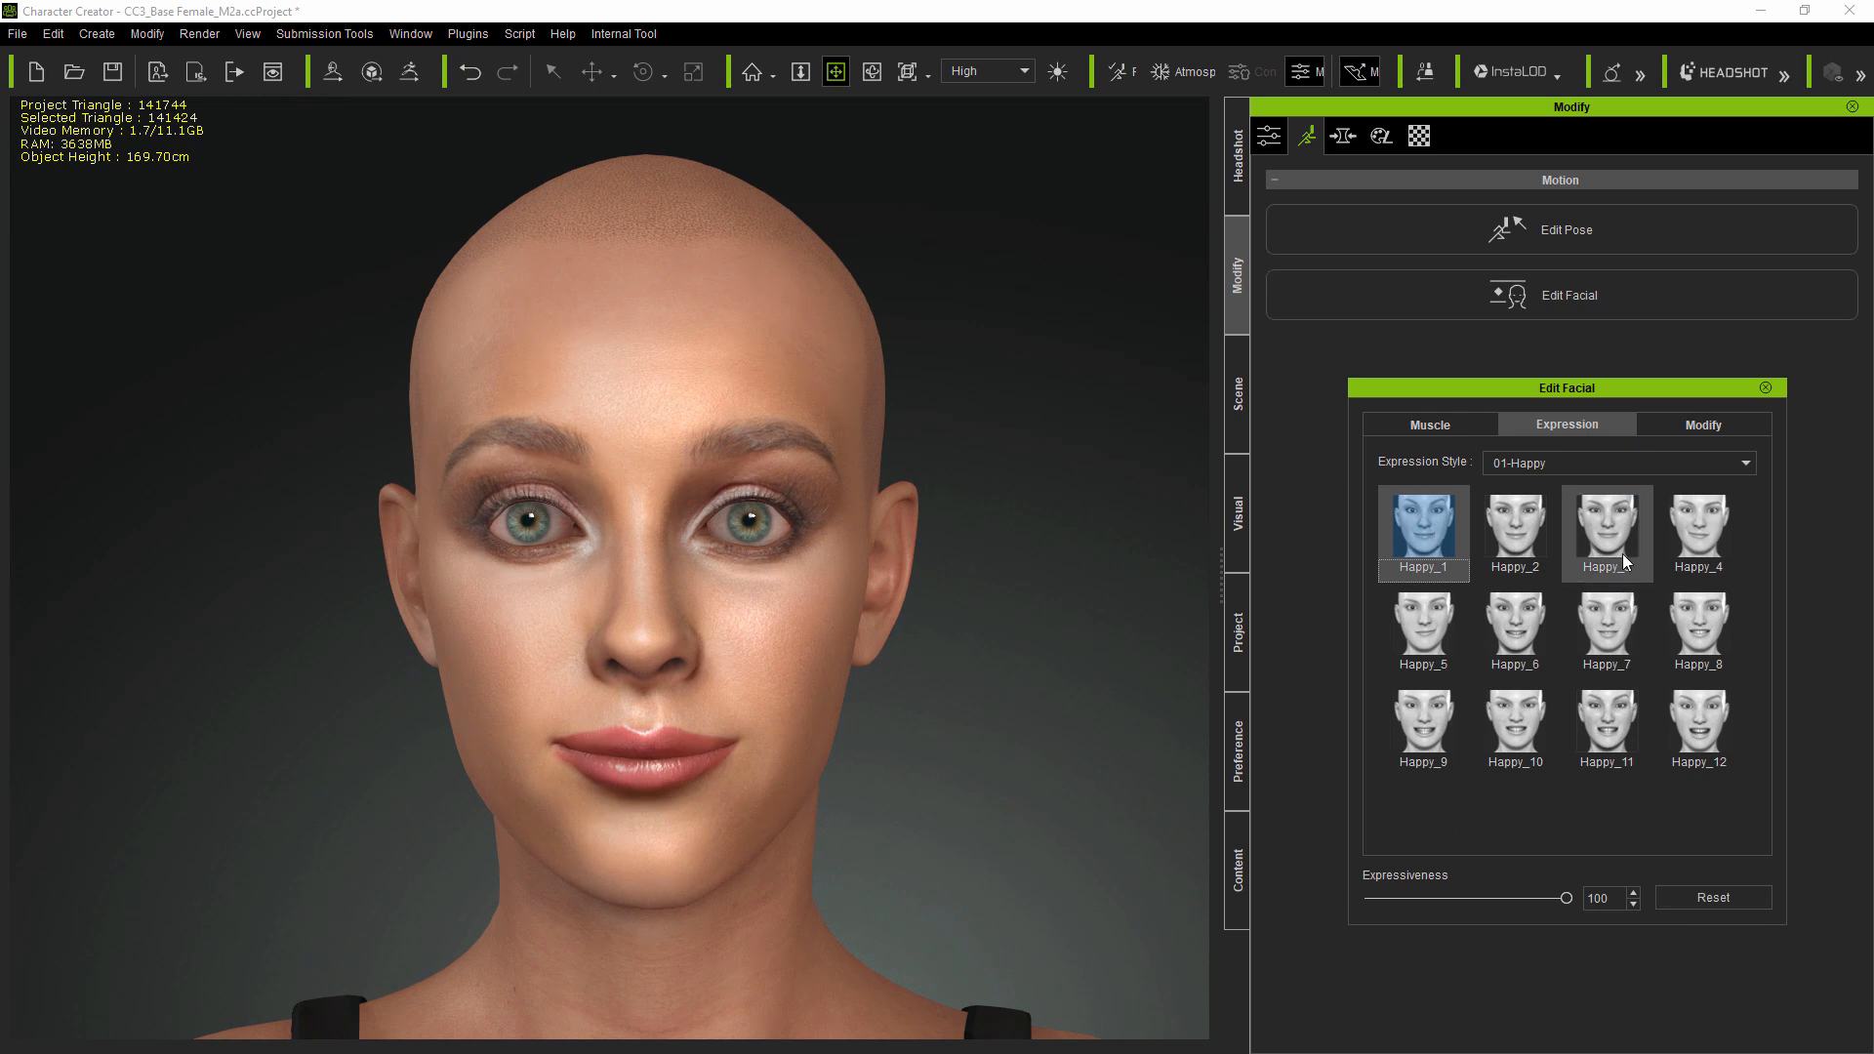
left_click(1612, 634)
left_click(1622, 734)
left_click(1708, 732)
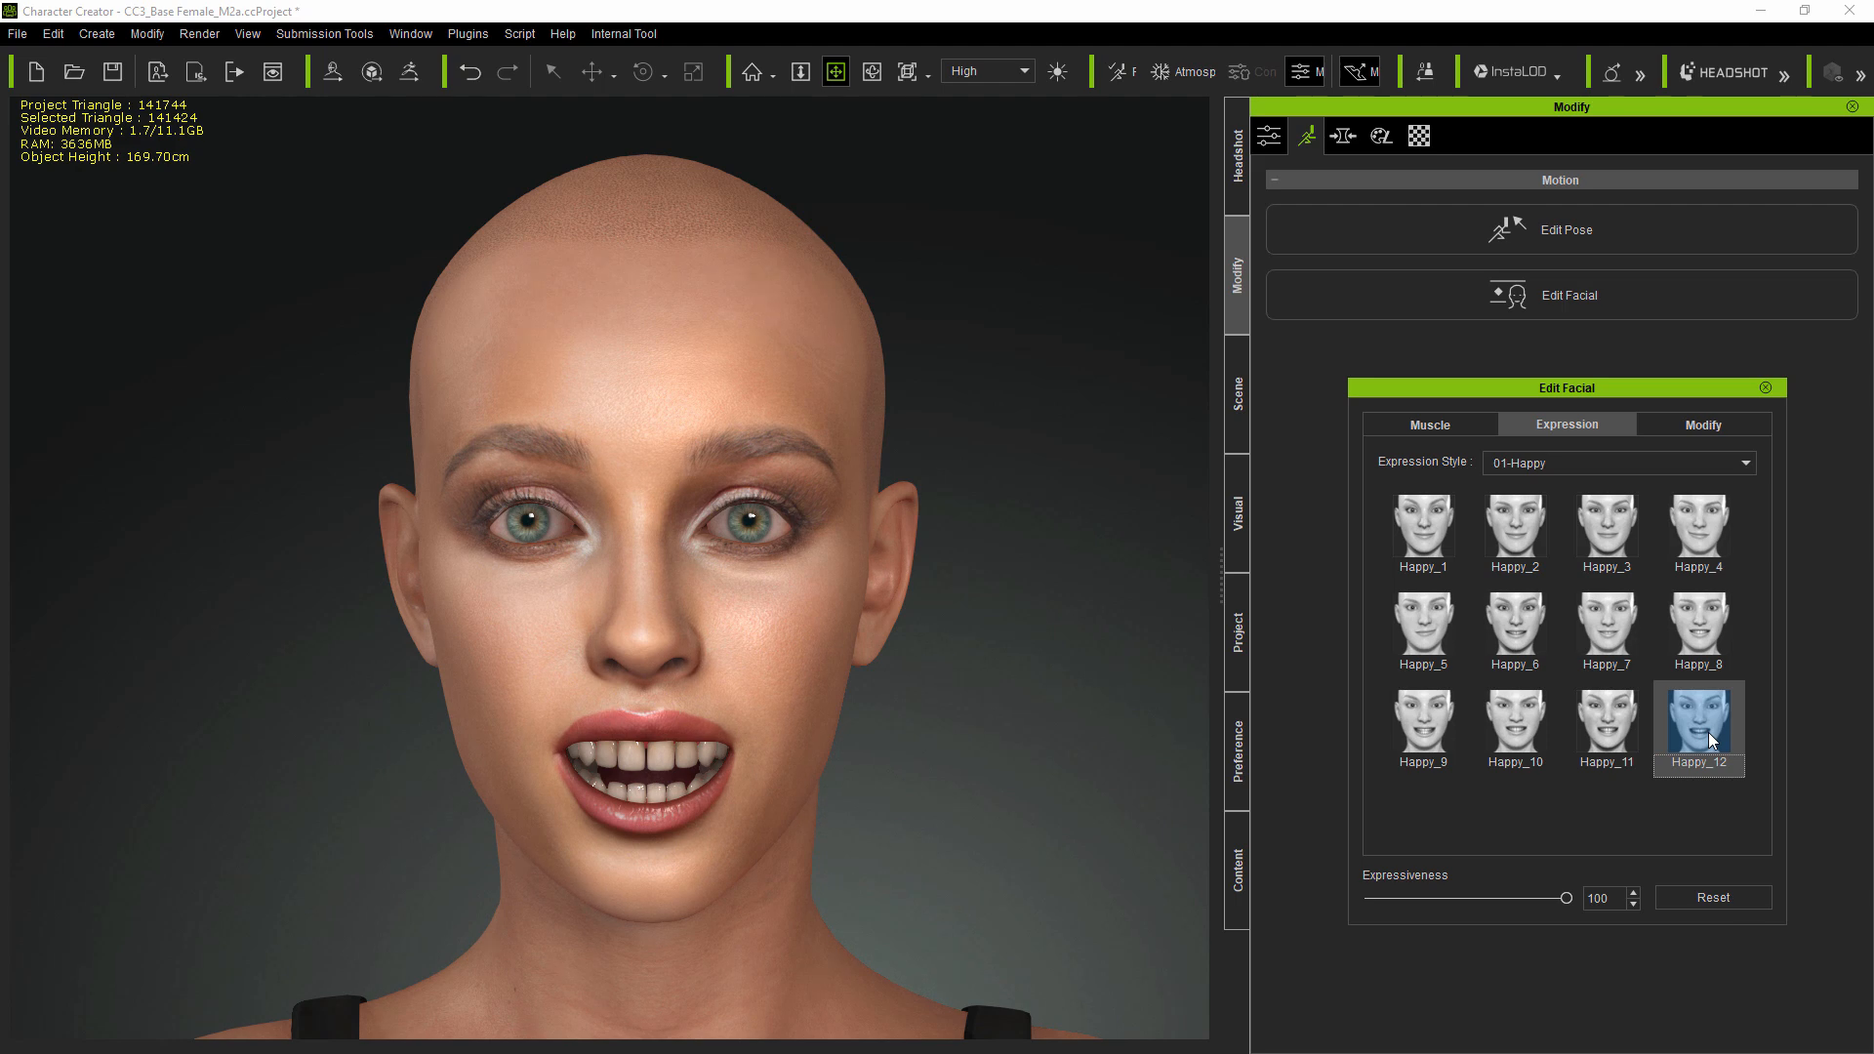
left_click(1710, 896)
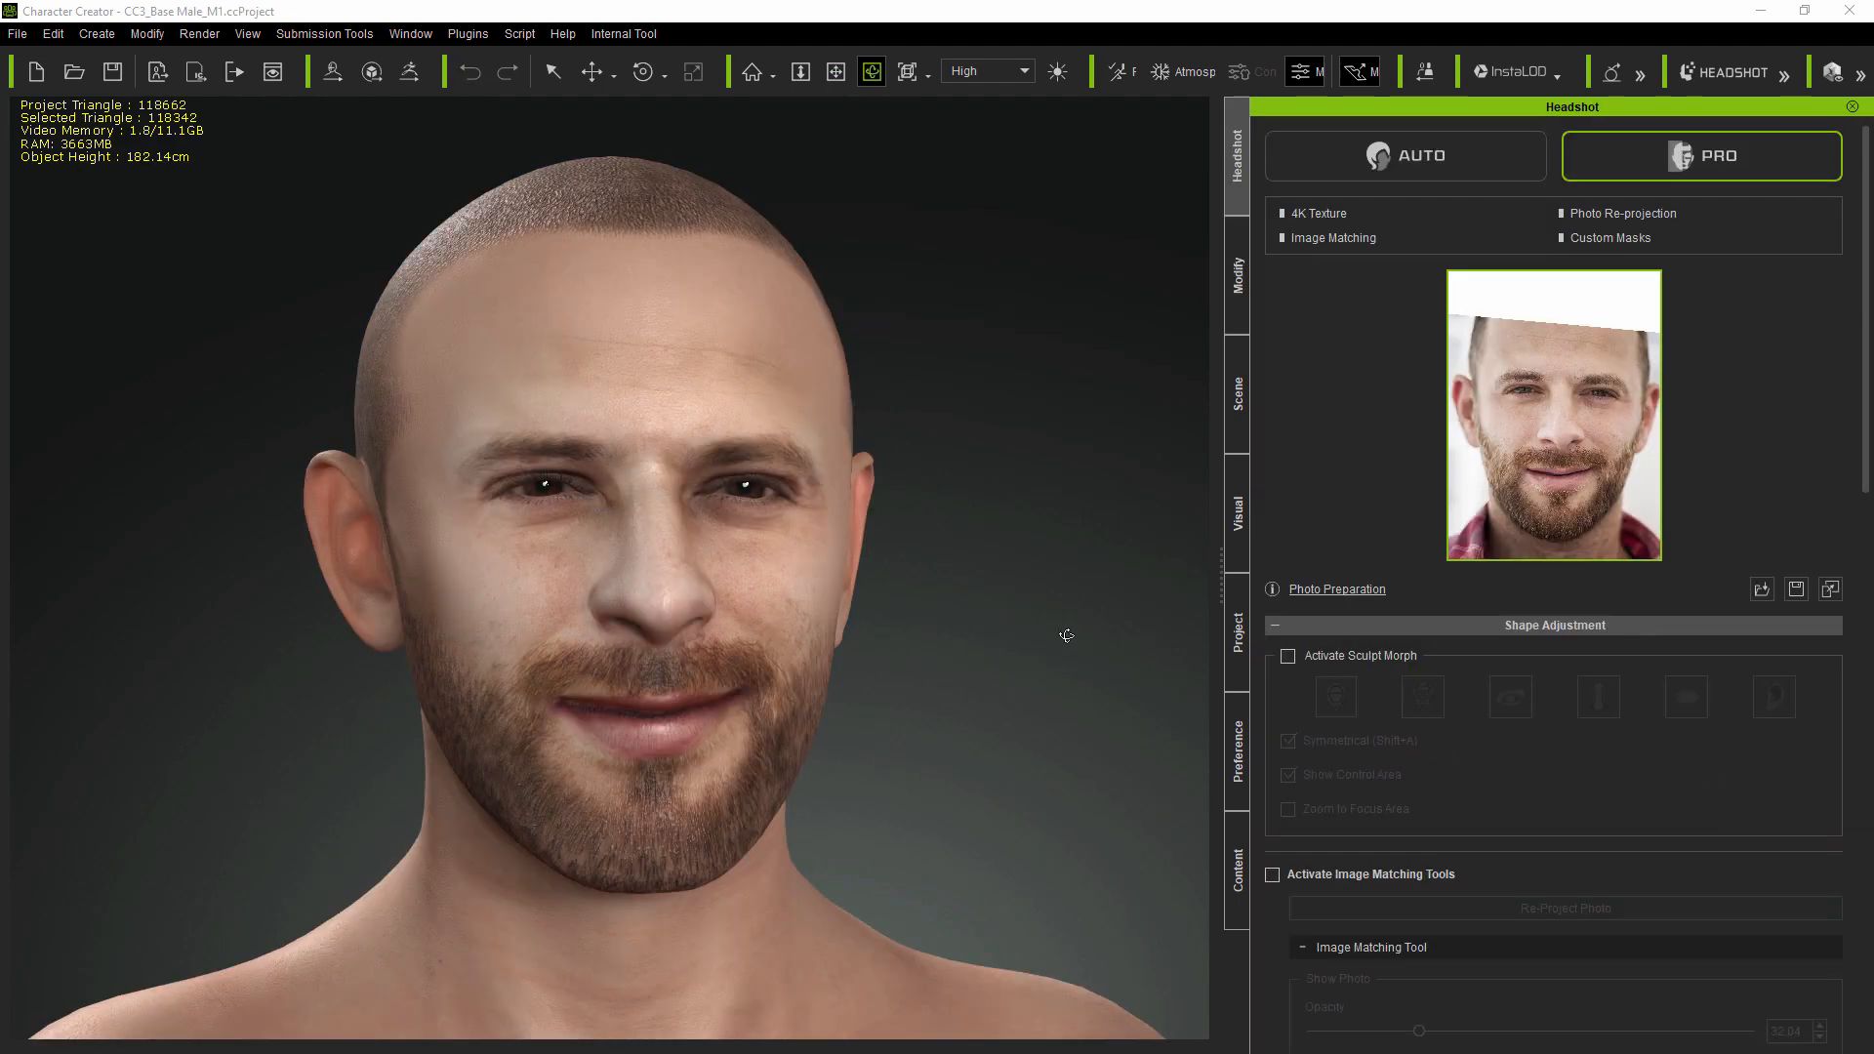
- Orbit and zoom around the head to inspect the face from different angles
left_click_drag(1067, 635, 826, 653)
left_click_drag(1063, 674, 440, 639)
left_click_drag(1003, 686, 814, 677)
left_click_drag(1200, 699, 586, 685)
scroll(622, 680, "up", 5)
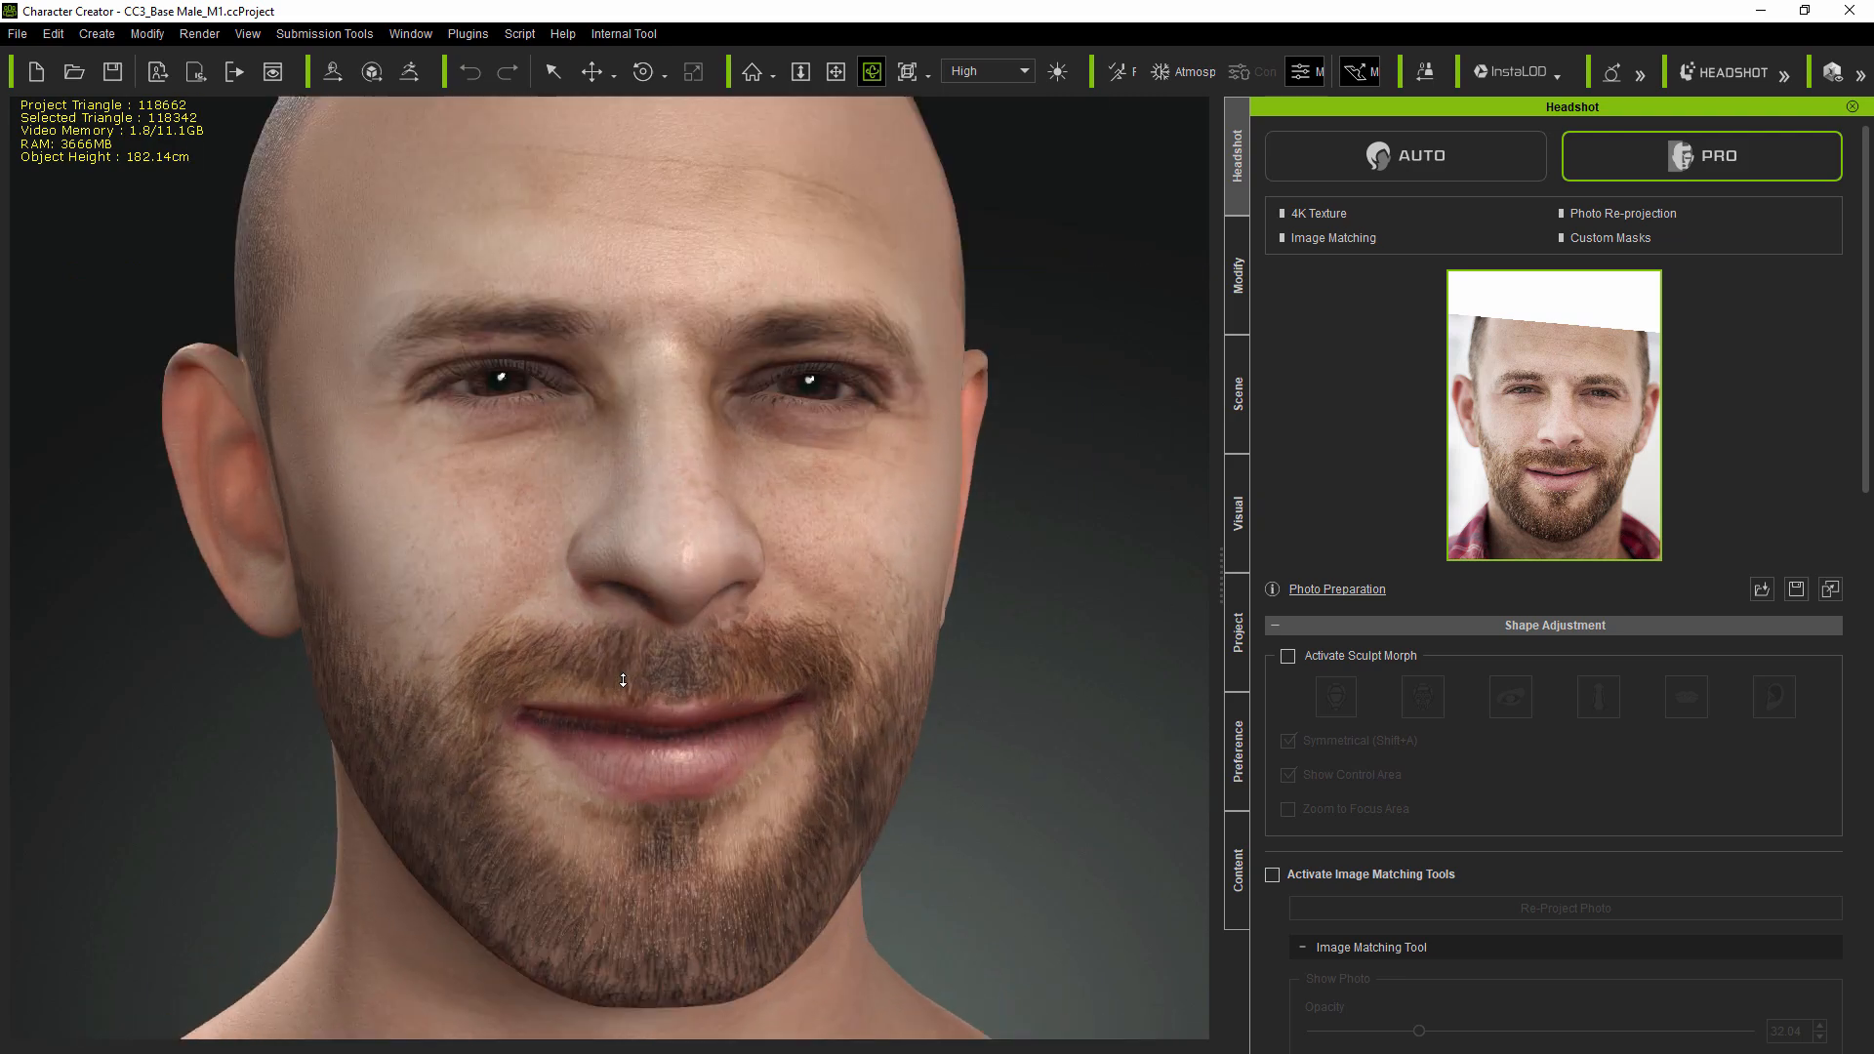
scroll(622, 680, "up", 3)
left_click_drag(858, 717, 810, 719)
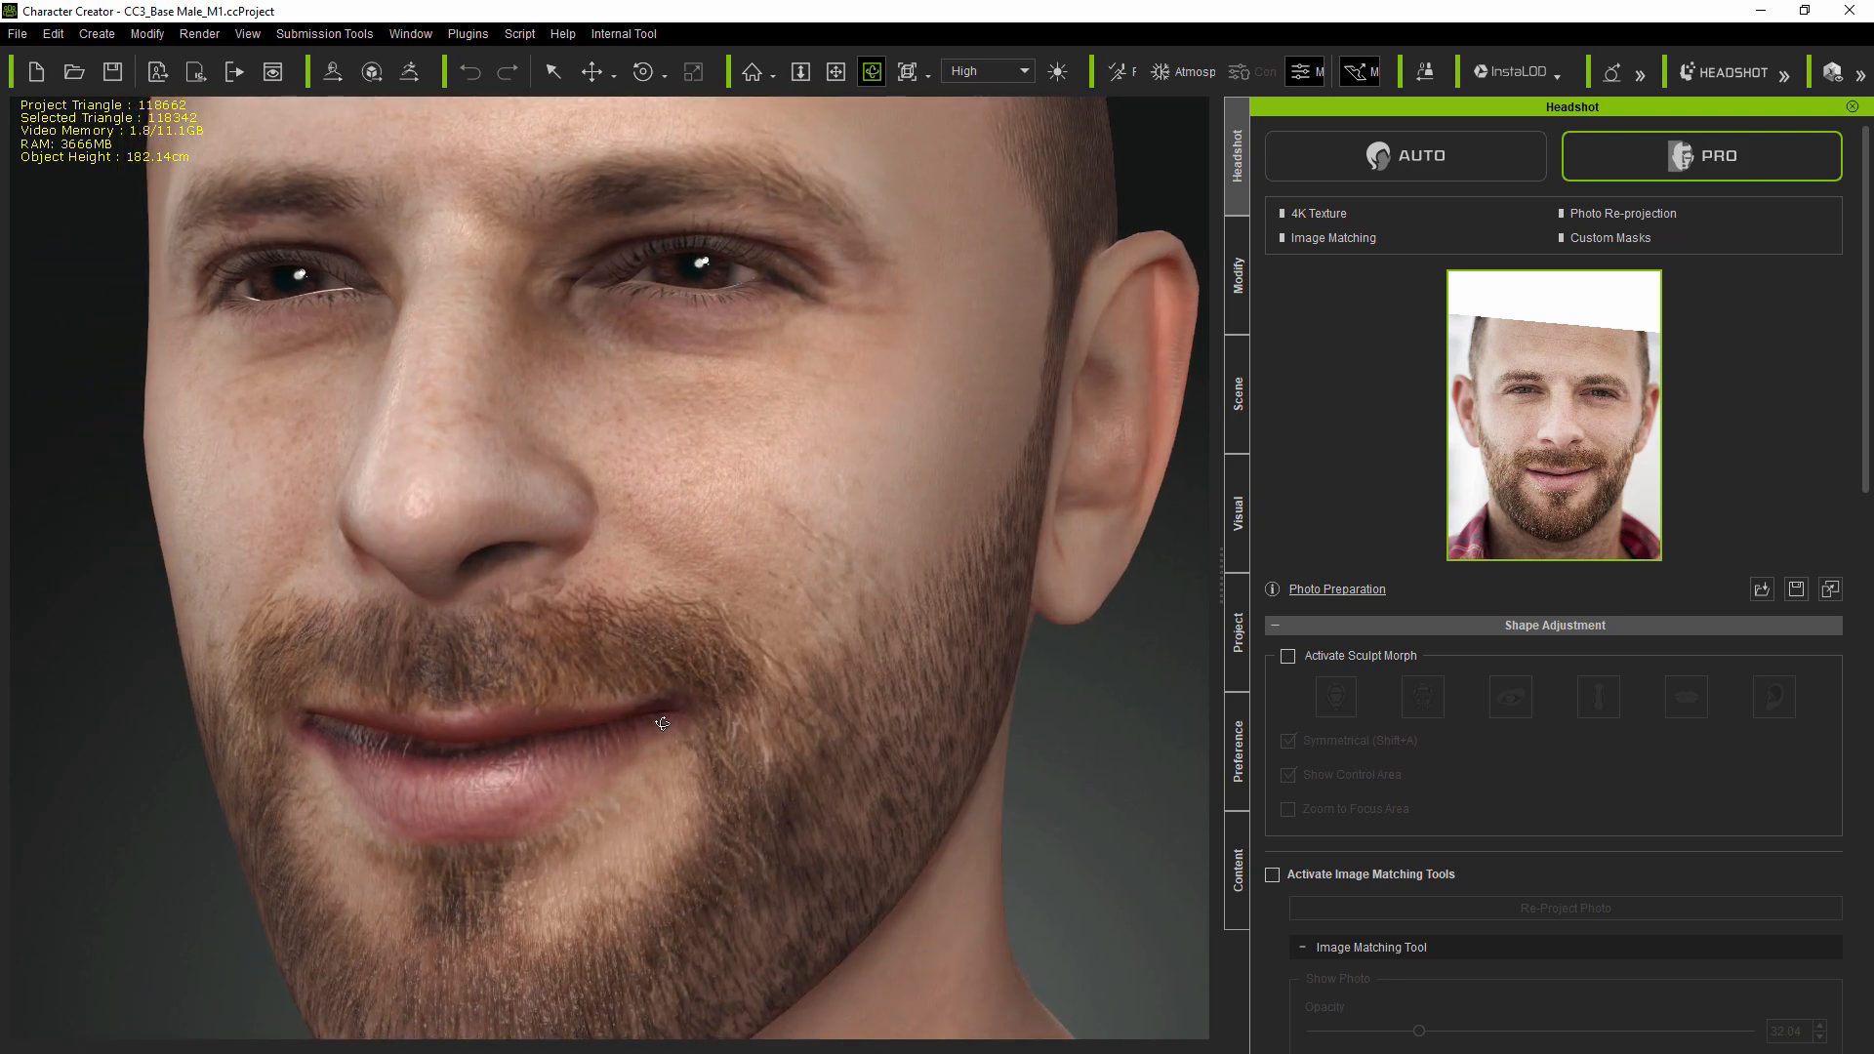
scroll(785, 730, "down", 5)
- Enable the image matching tools for the male headshot
left_click(1273, 874)
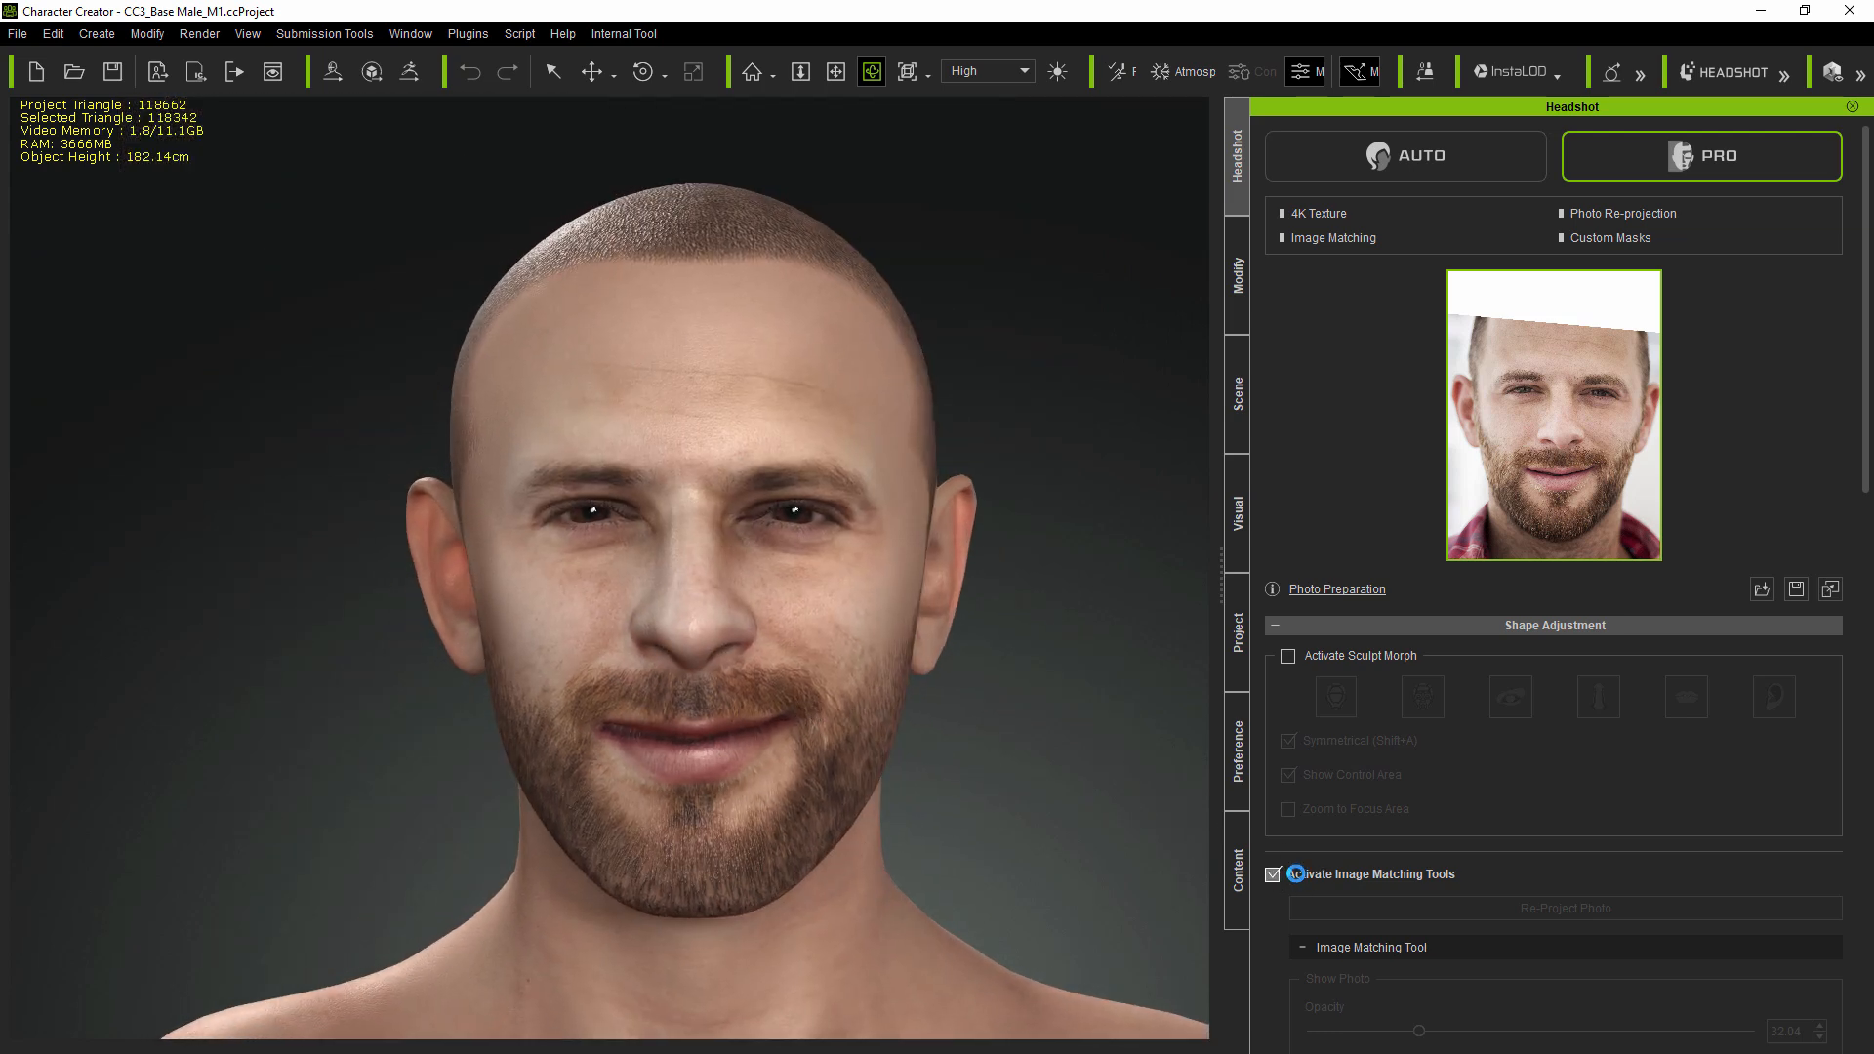
- Overlay the reference photo at about 26% opacity and set the mouth's Mouth Side Height R to -36
mouse_move(1424, 1034)
left_mouse_down()
mouse_move(1386, 1033)
mouse_move(1747, 1033)
mouse_move(1422, 1031)
left_mouse_up()
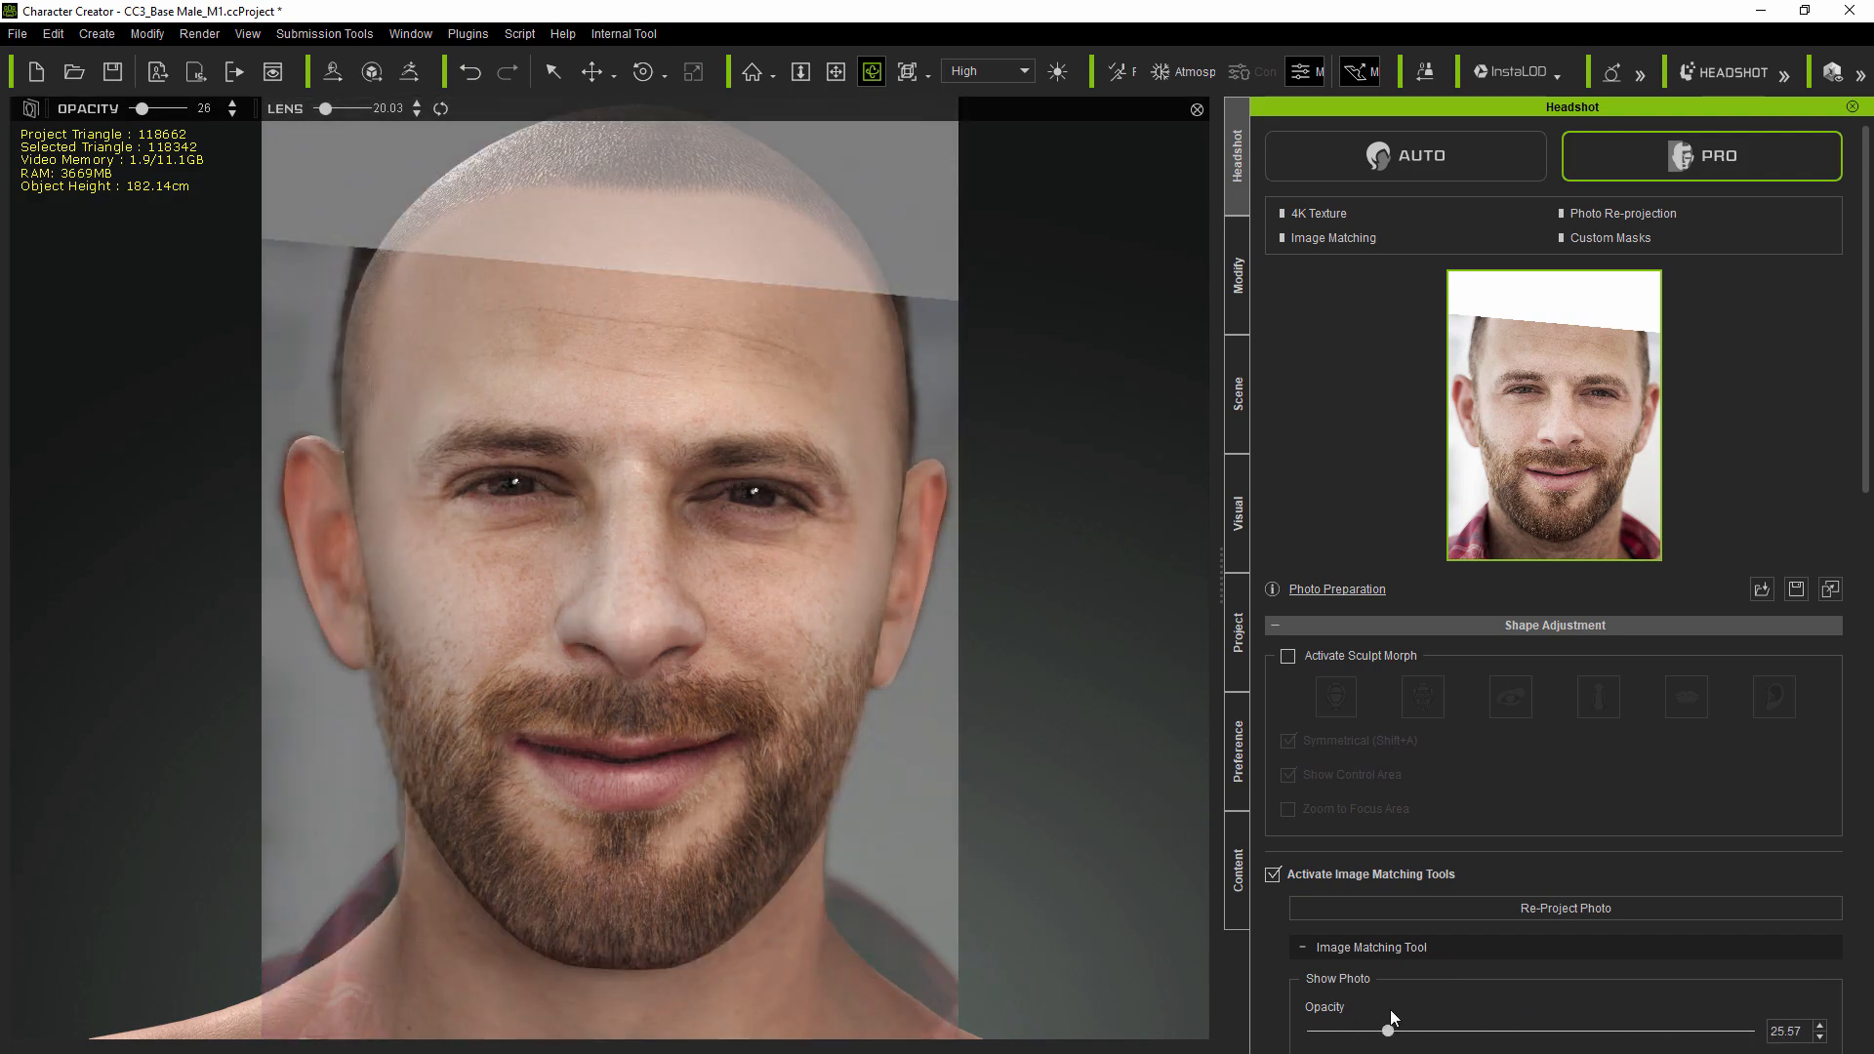
left_click(1239, 293)
left_click(1433, 720)
scroll(1659, 508, "down", 3)
left_click_drag(1658, 665, 1632, 666)
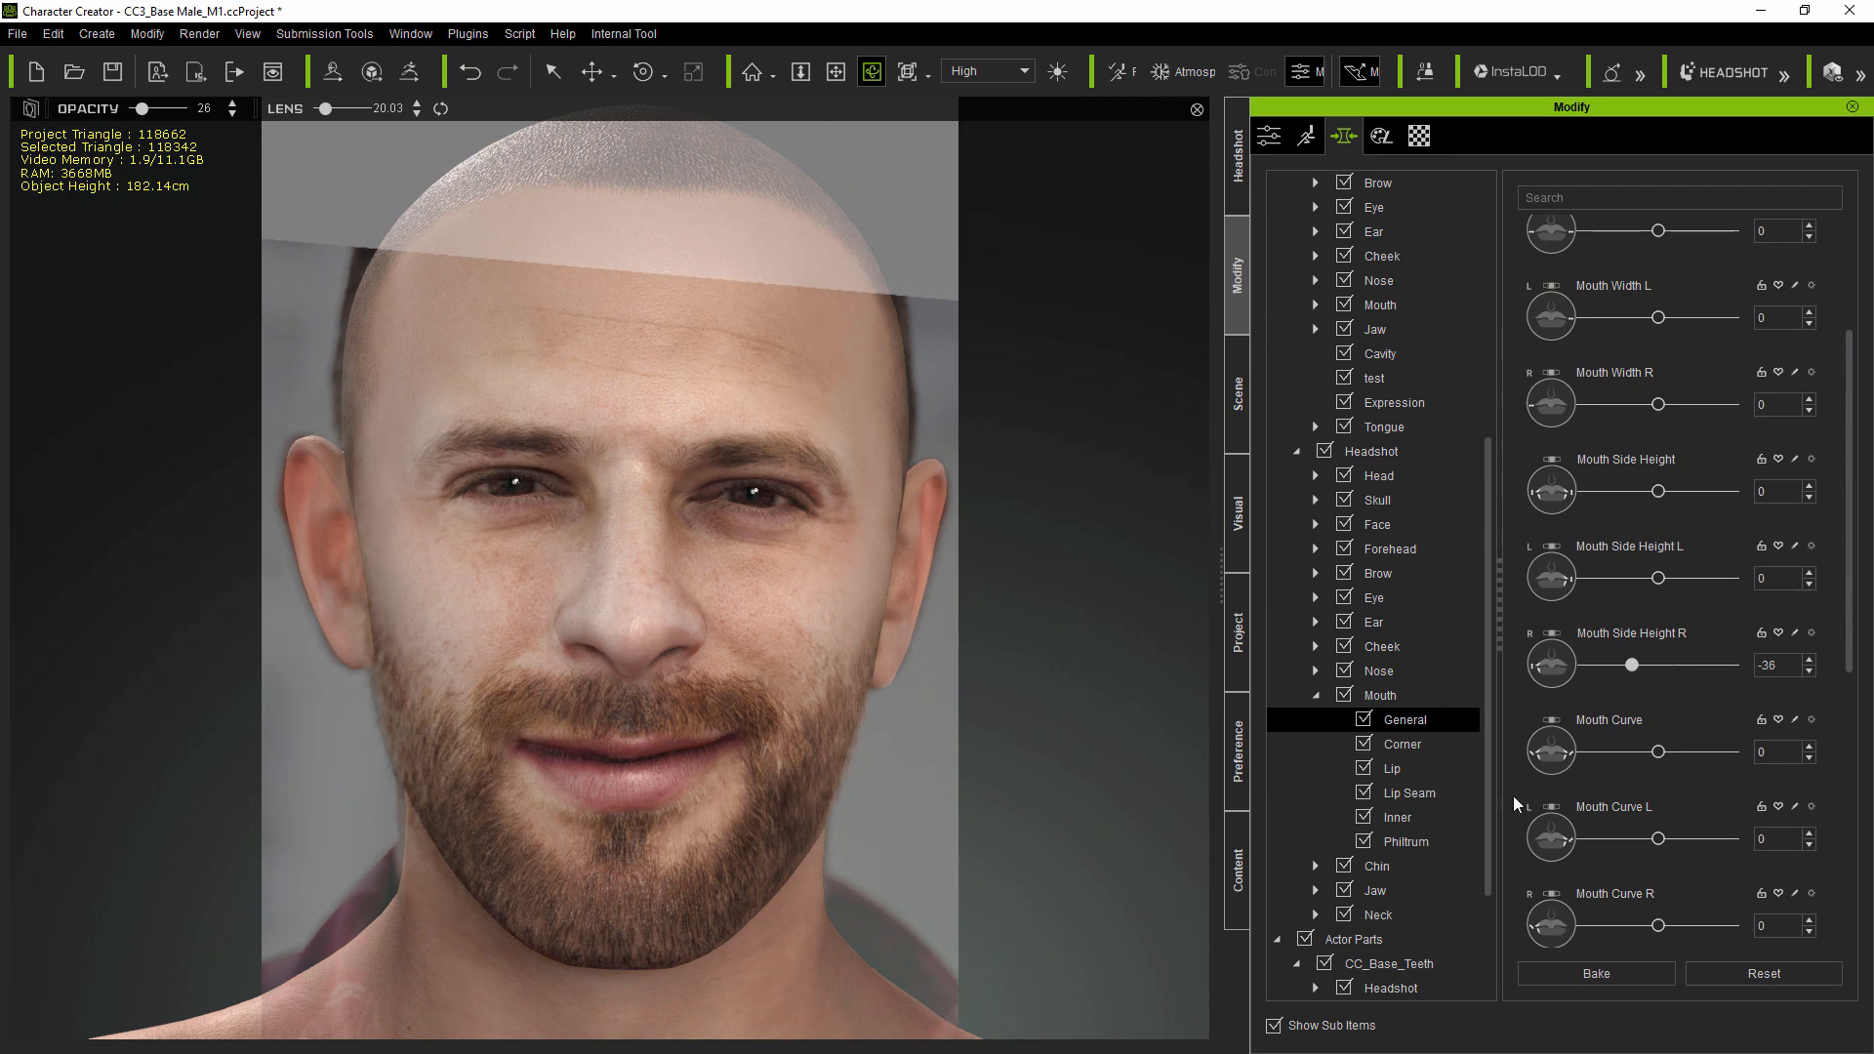
- Set the Lip Seam morphs Lip Upper Inner Close Open to 14 and Lip Lower Inner Close Open to 56
left_click(1409, 793)
scroll(1620, 644, "down", 5)
left_click_drag(1648, 642, 1636, 645)
left_click_drag(1618, 728, 1681, 723)
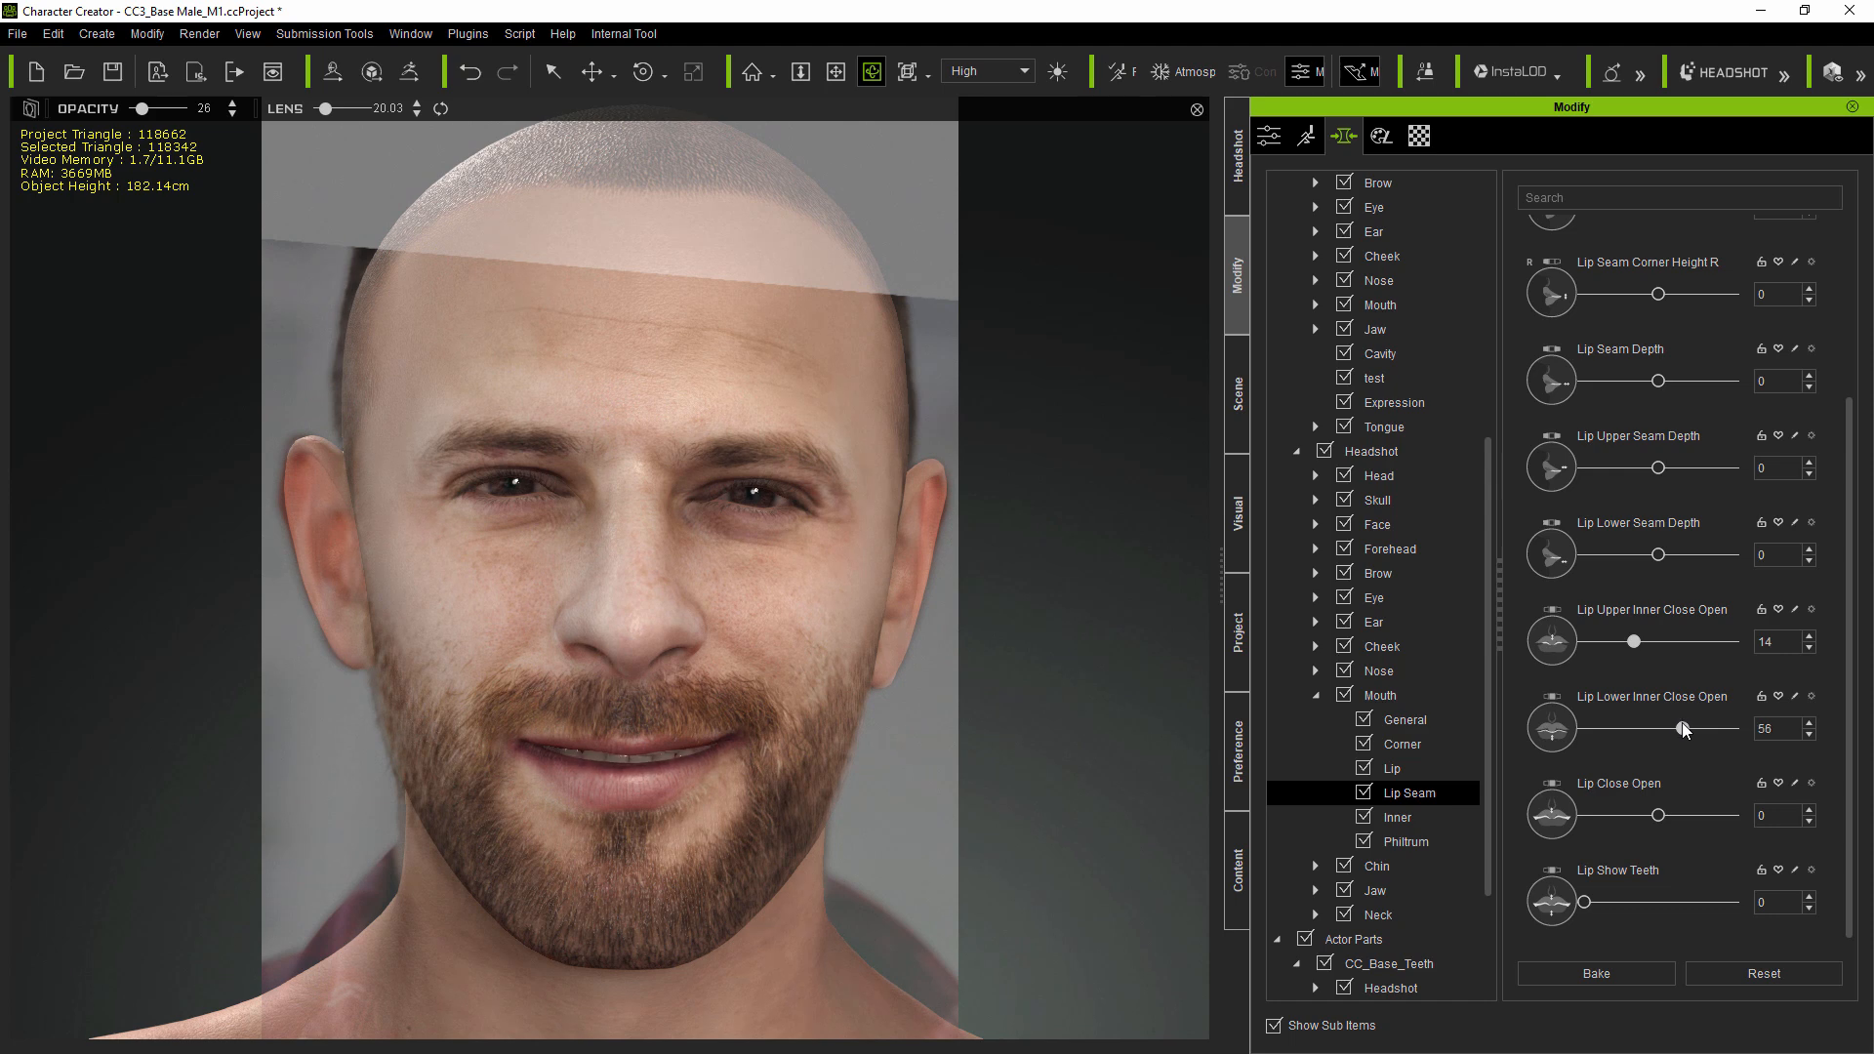
- Raise the photo overlay opacity to about 50% and set Lip Upper Inner Close Open to -14
left_click(1237, 156)
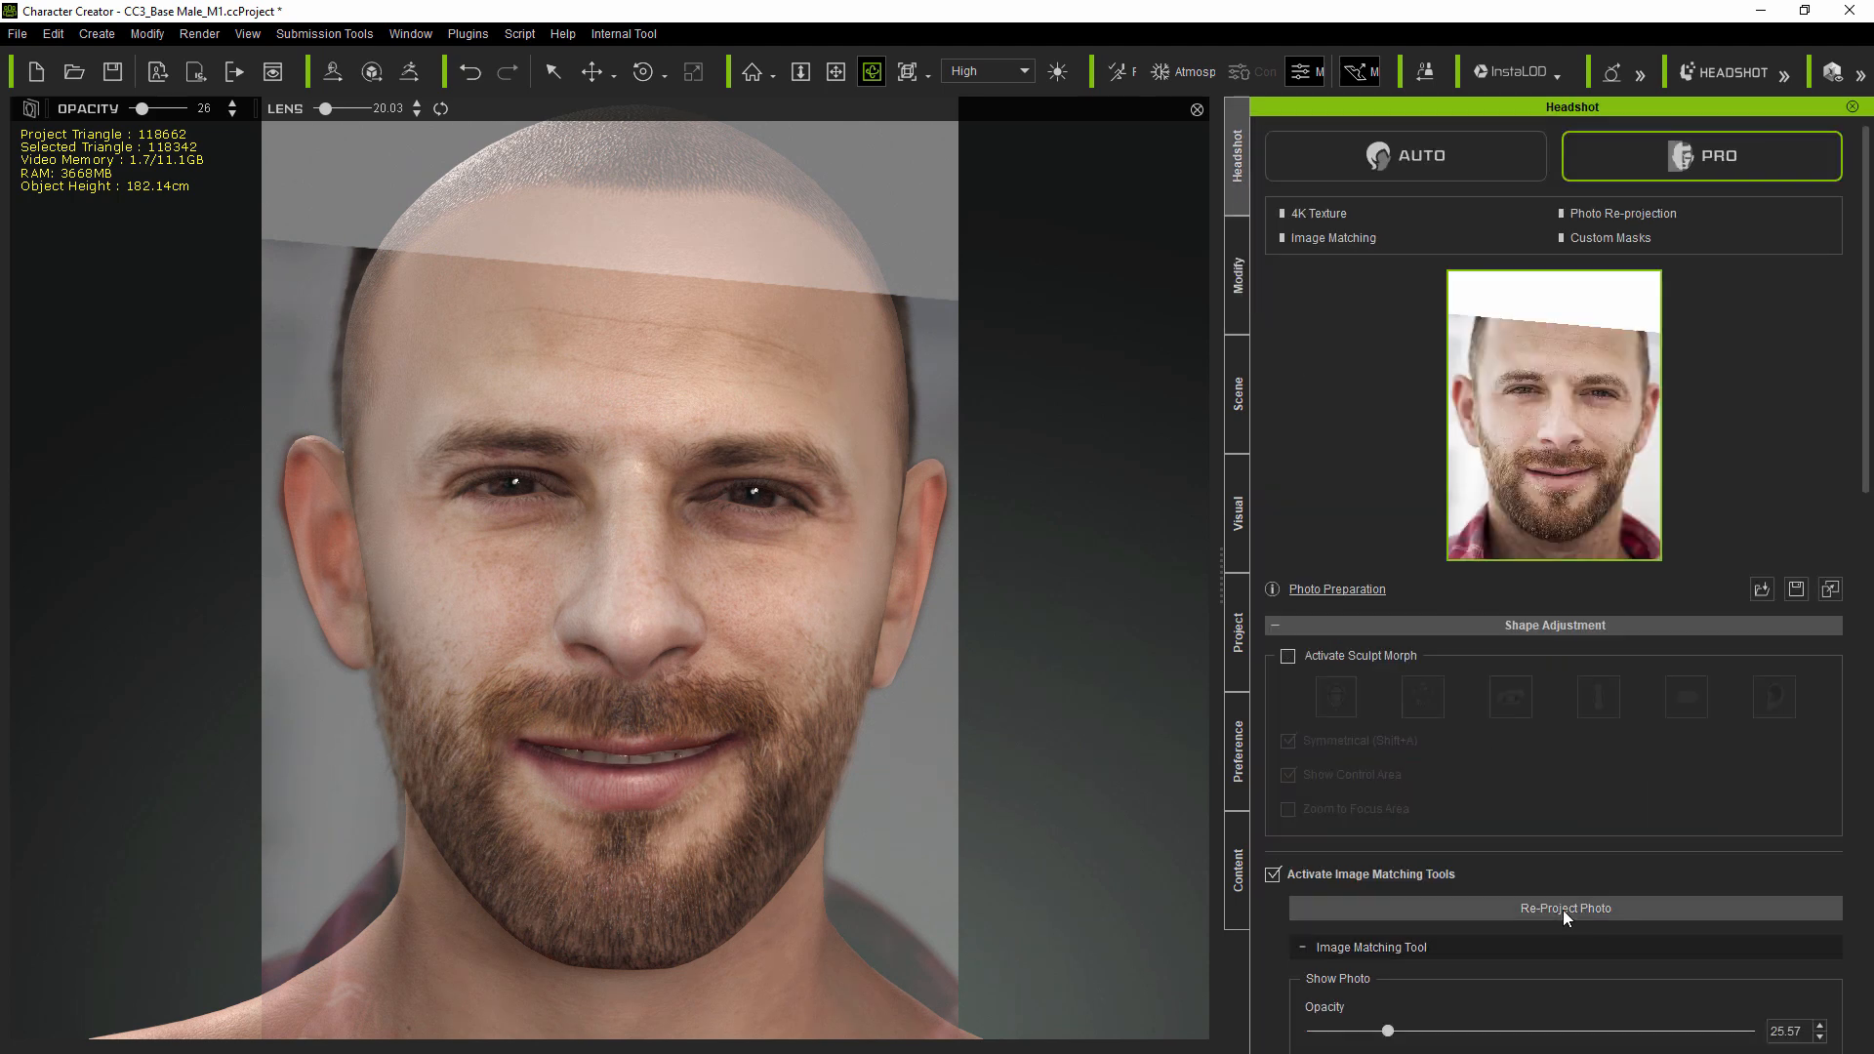
left_click_drag(1387, 1031, 1507, 1030)
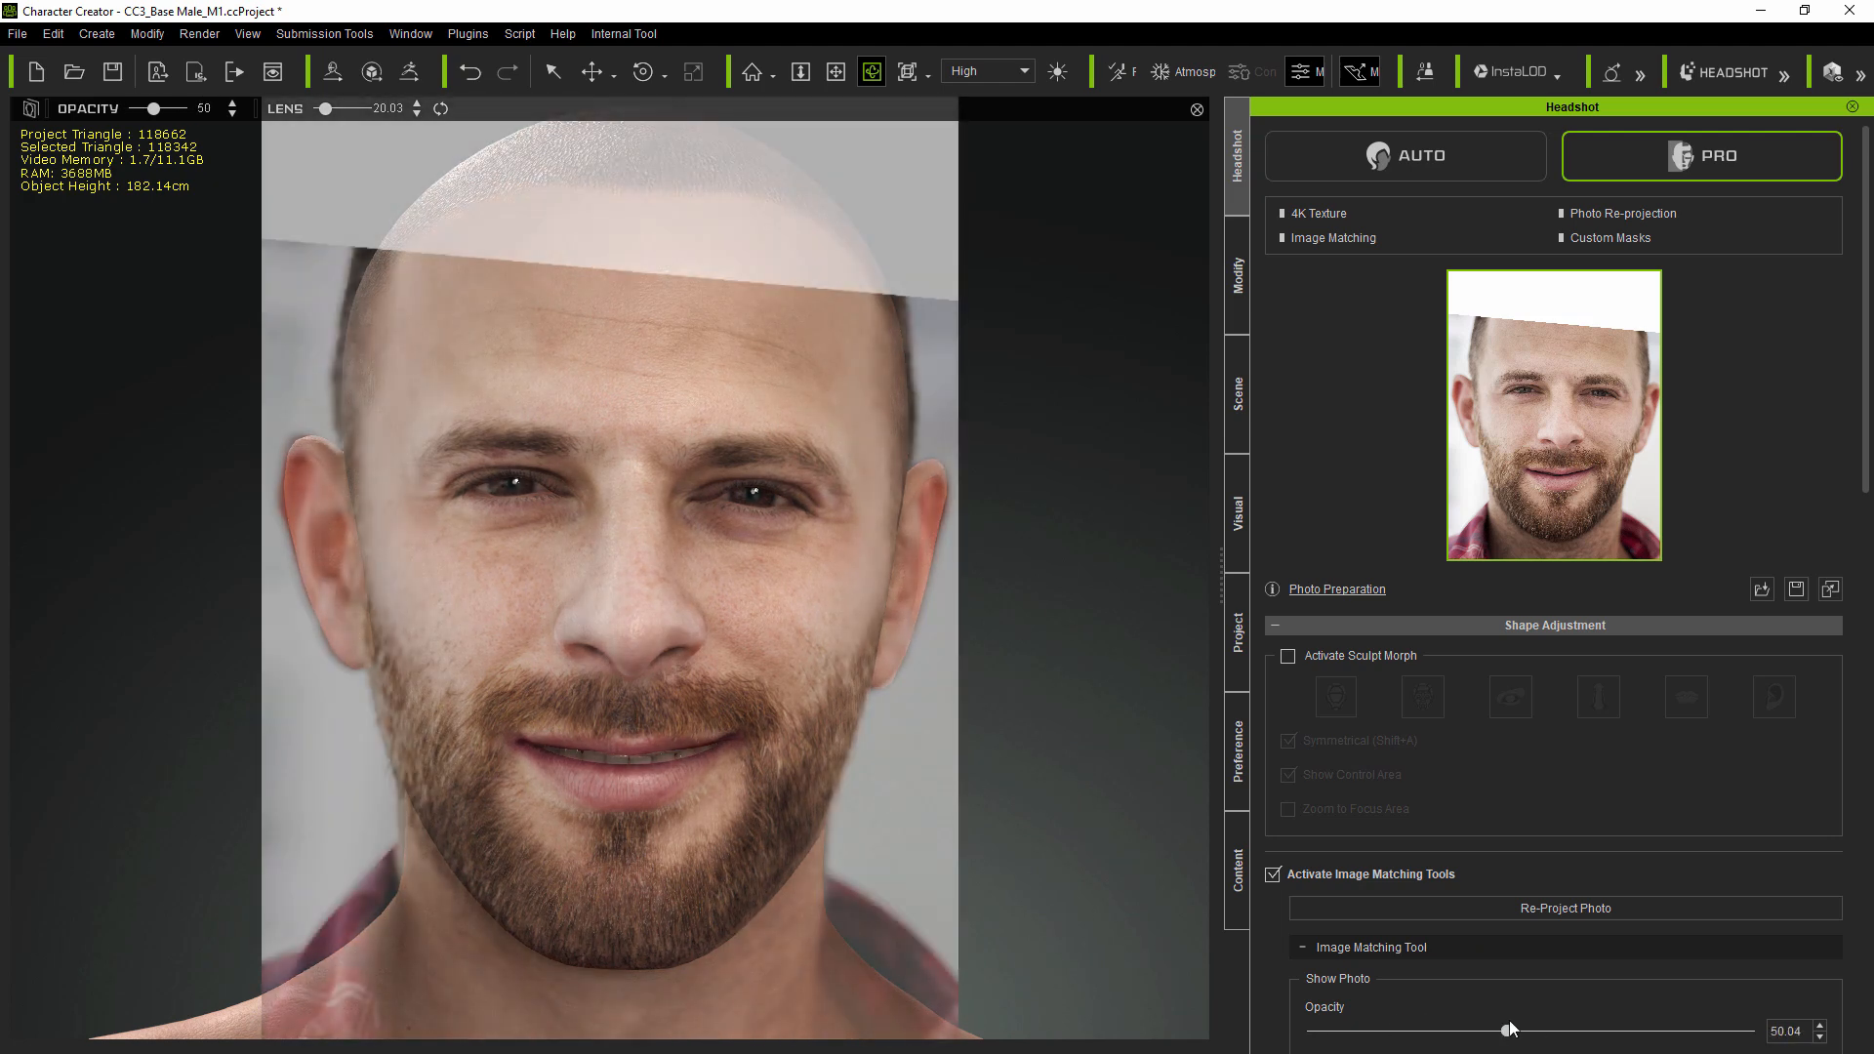
left_click(1238, 276)
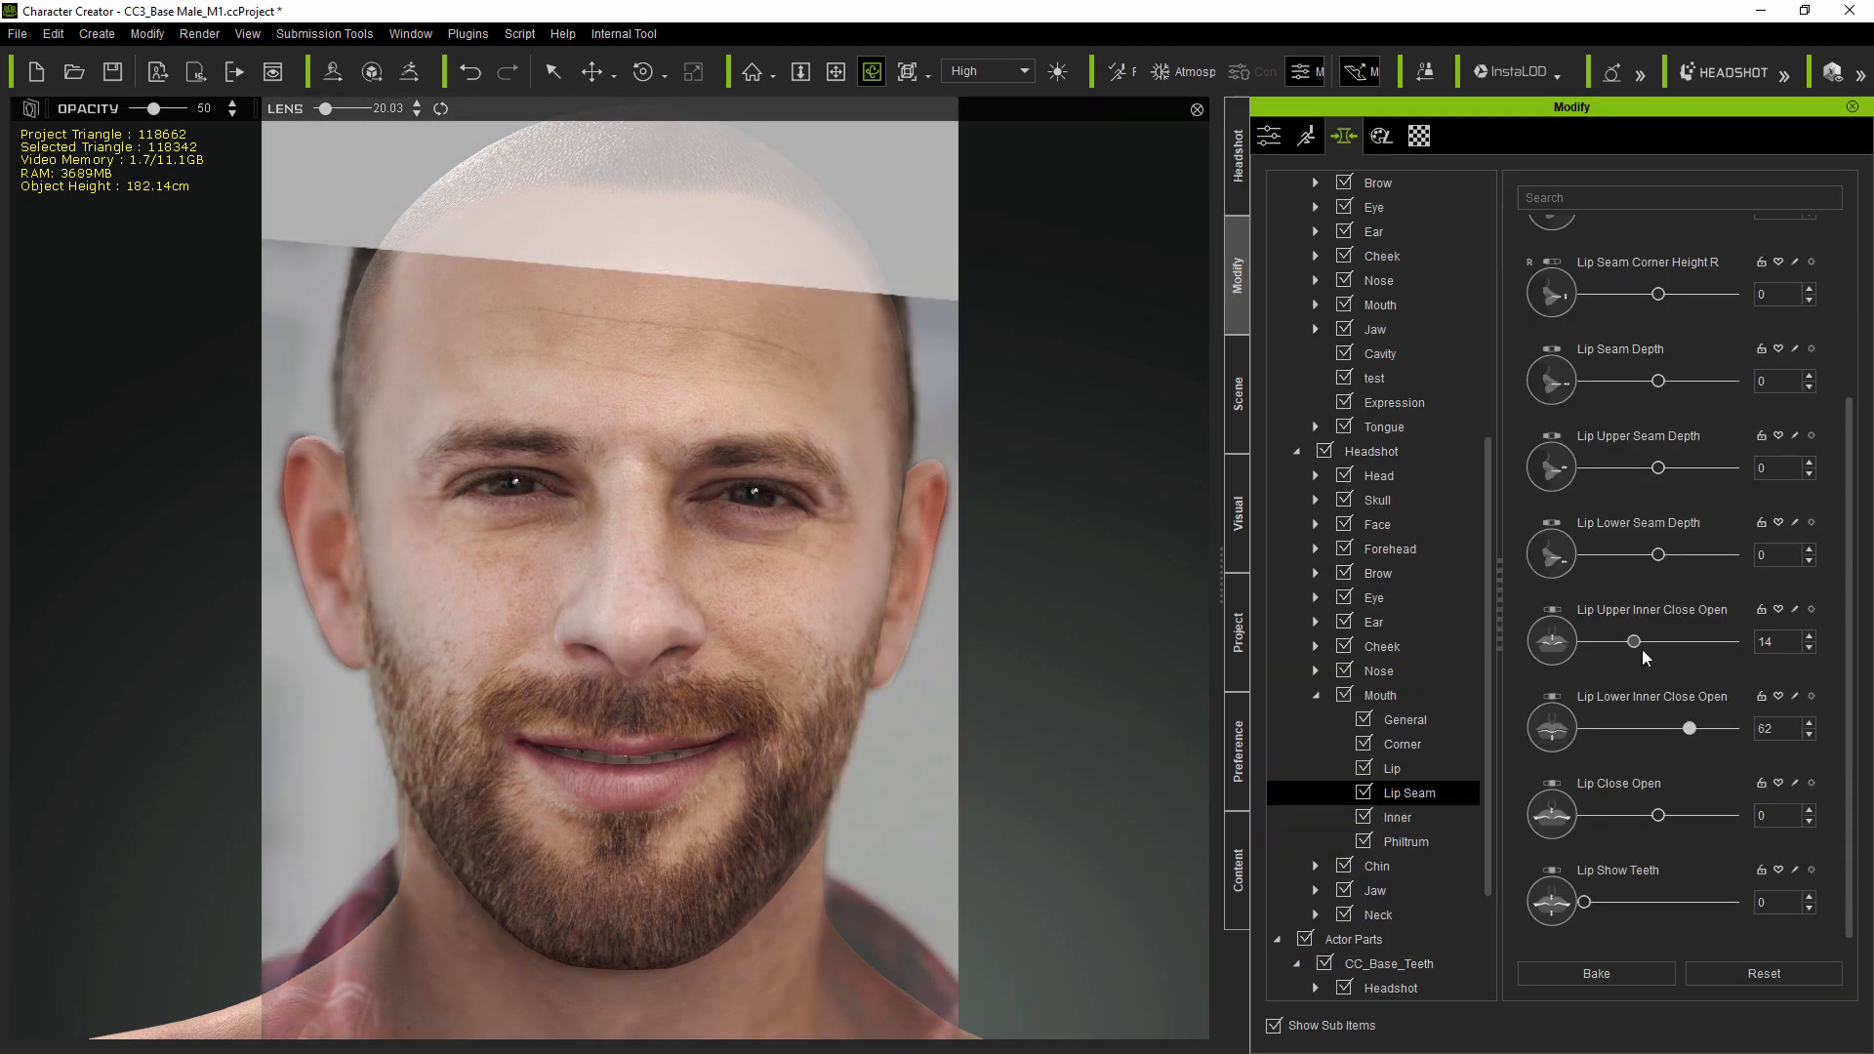
left_click_drag(1633, 642, 1602, 641)
left_click(1405, 744)
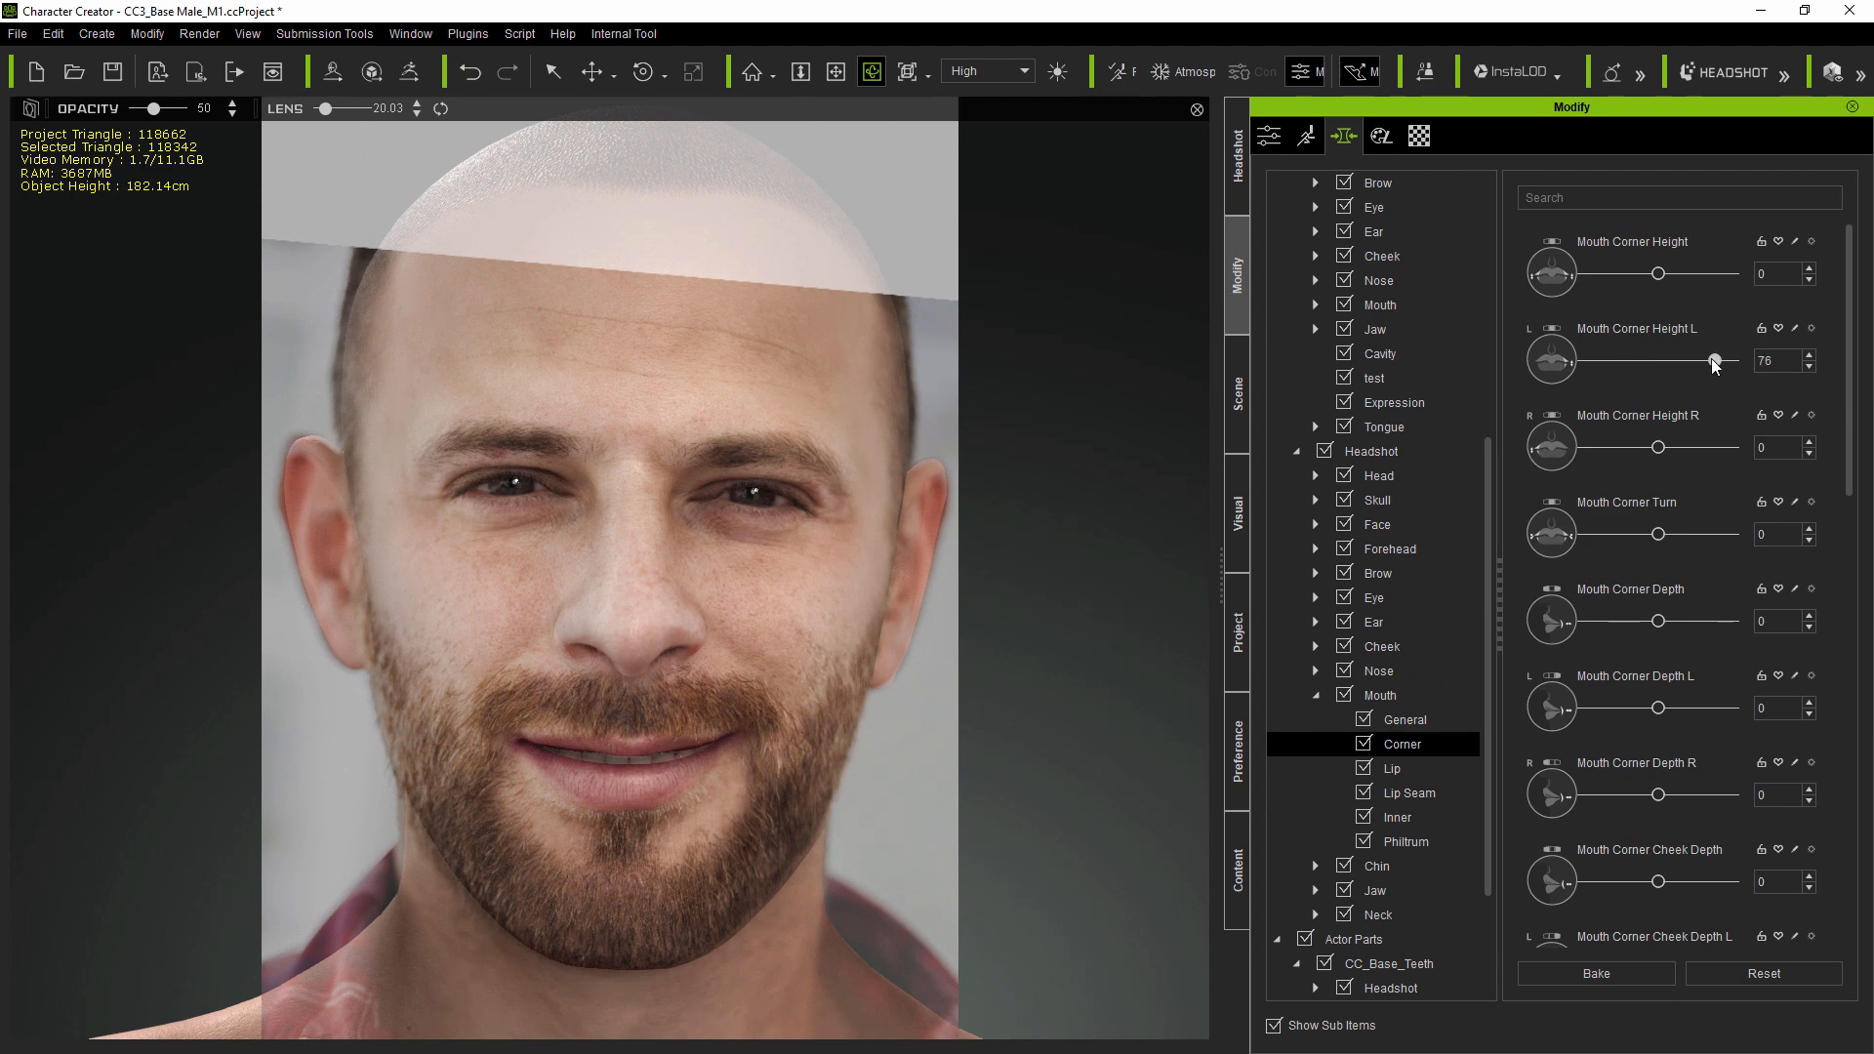
- Re-project the photo onto the head and lower the overlay opacity to about 46%
left_click(1232, 184)
left_click(1576, 907)
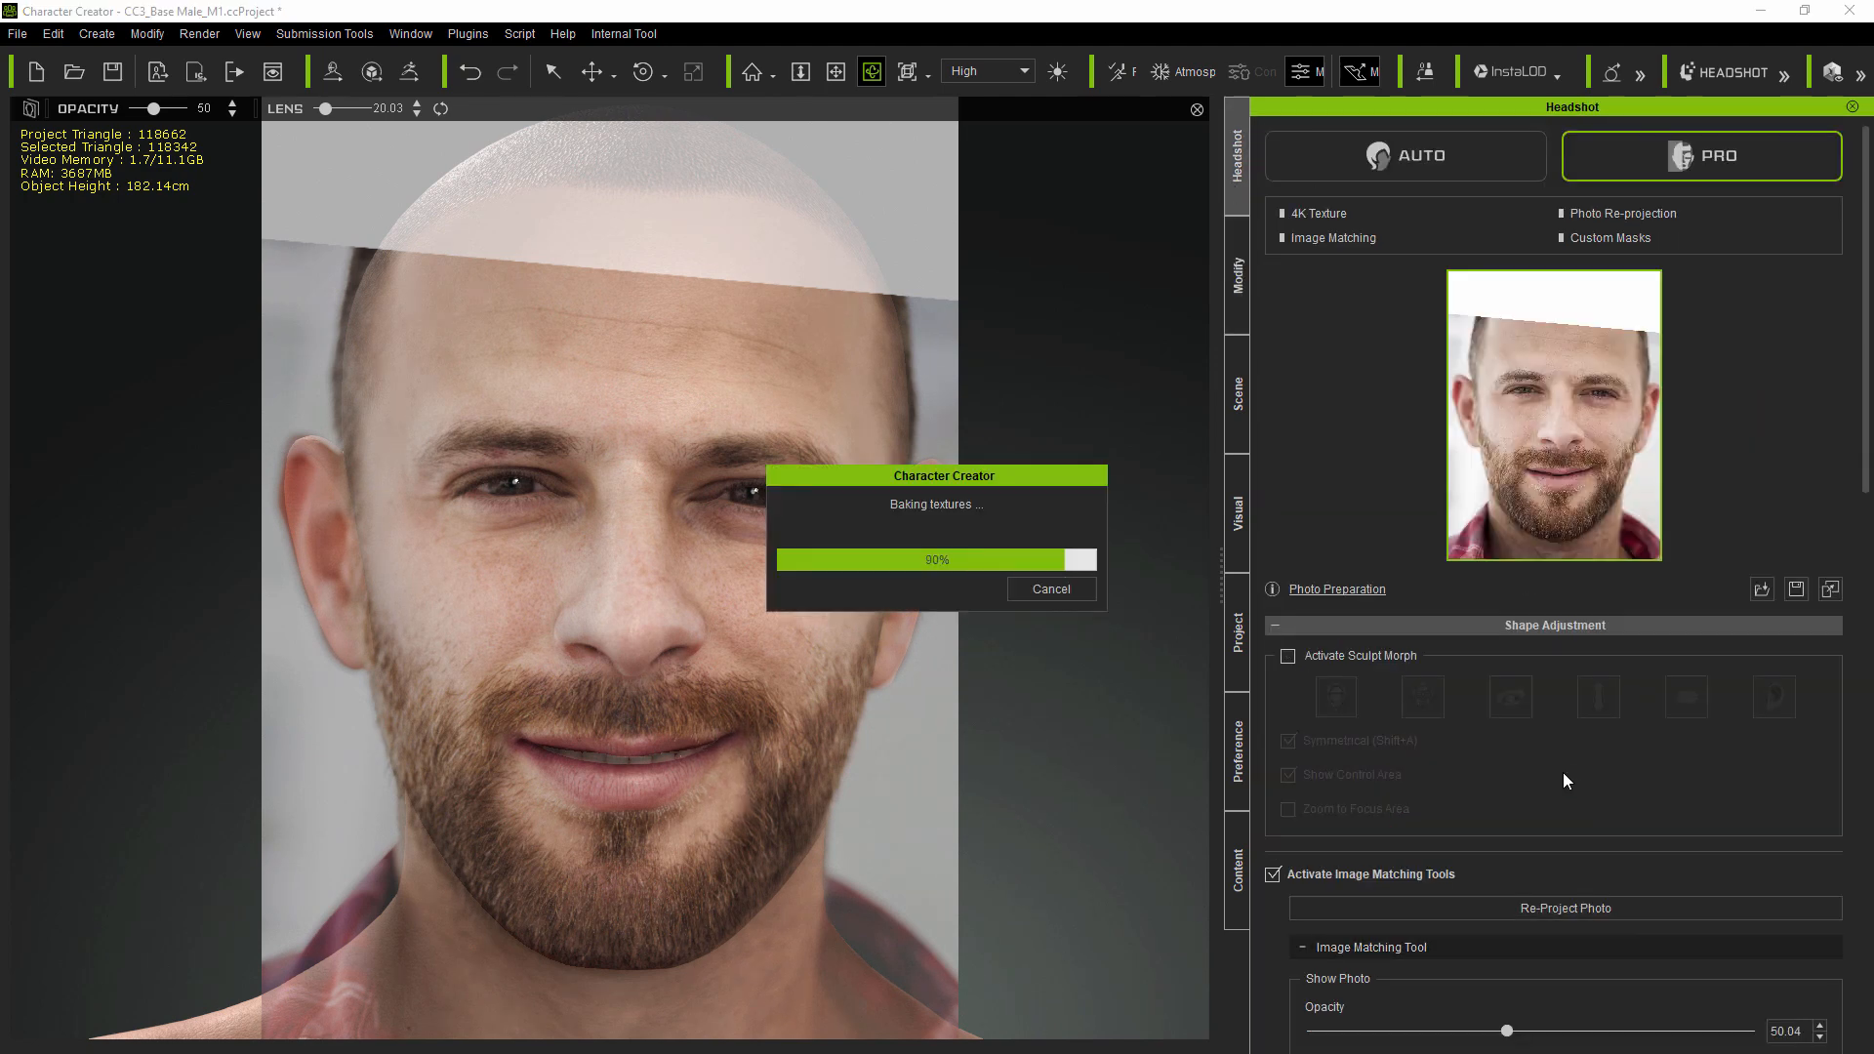
mouse_move(1522, 1031)
left_mouse_down()
mouse_move(1749, 1032)
mouse_move(1384, 1034)
mouse_move(1486, 1032)
left_mouse_up()
- Set Lip Lower Inner Close Open to 56 and Lip Upper Inner Close Open to -19 in the Lip Seam morphs
left_click(1238, 308)
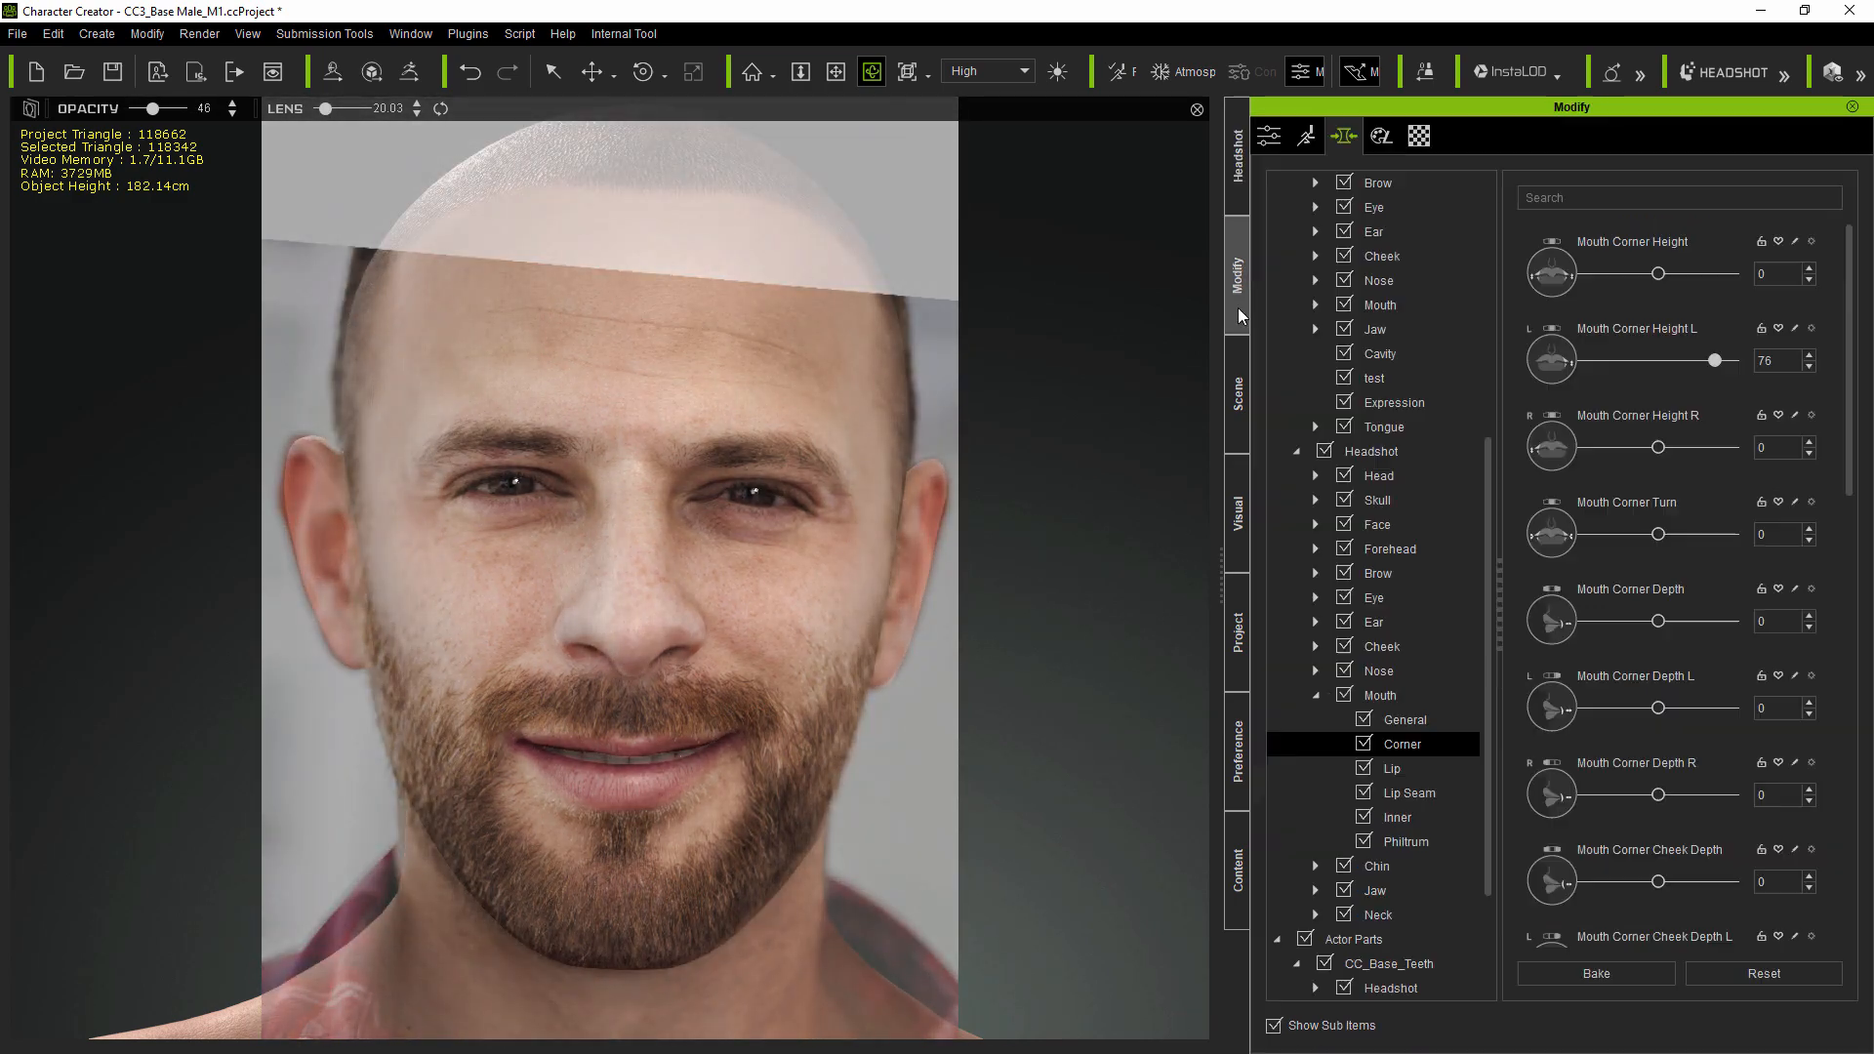
left_click(1432, 789)
scroll(1694, 732, "down", 3)
left_click_drag(1696, 730, 1682, 736)
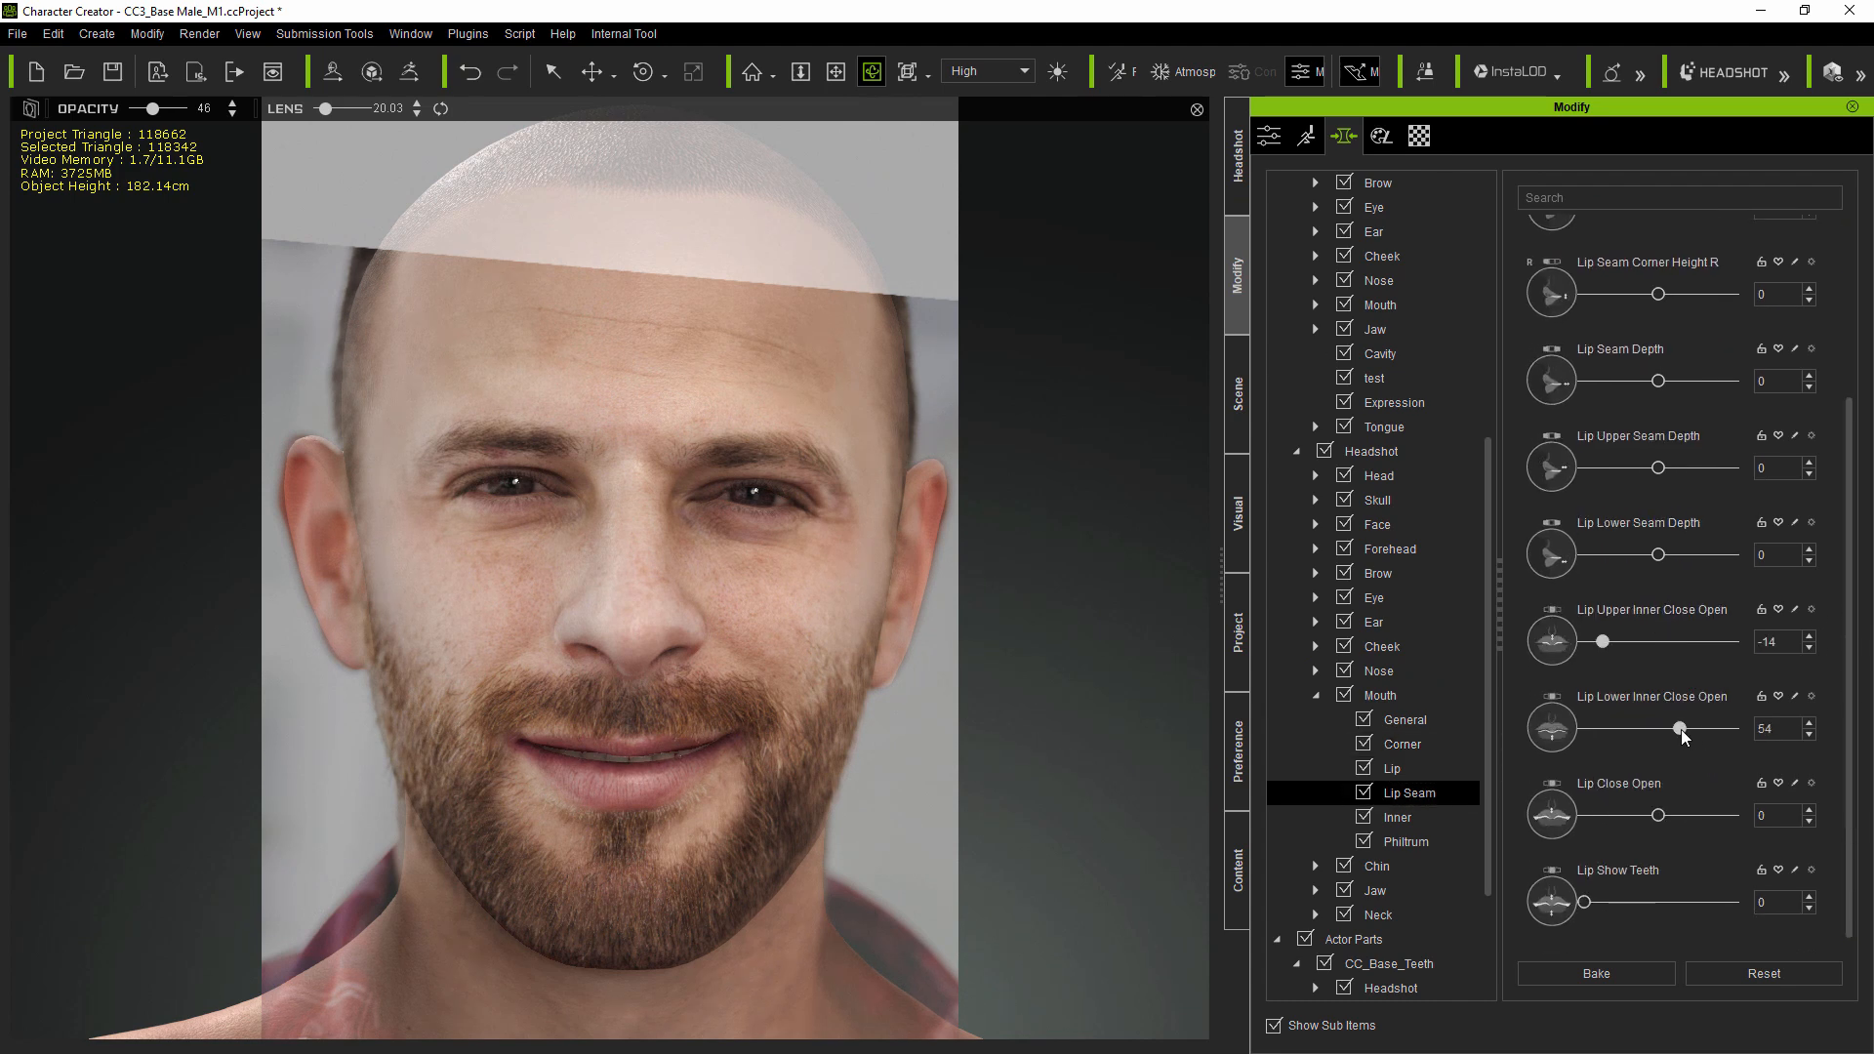
left_click_drag(1604, 643, 1600, 644)
- Raise the overlay opacity to about 74% and deactivate the image matching tools
left_click(1238, 156)
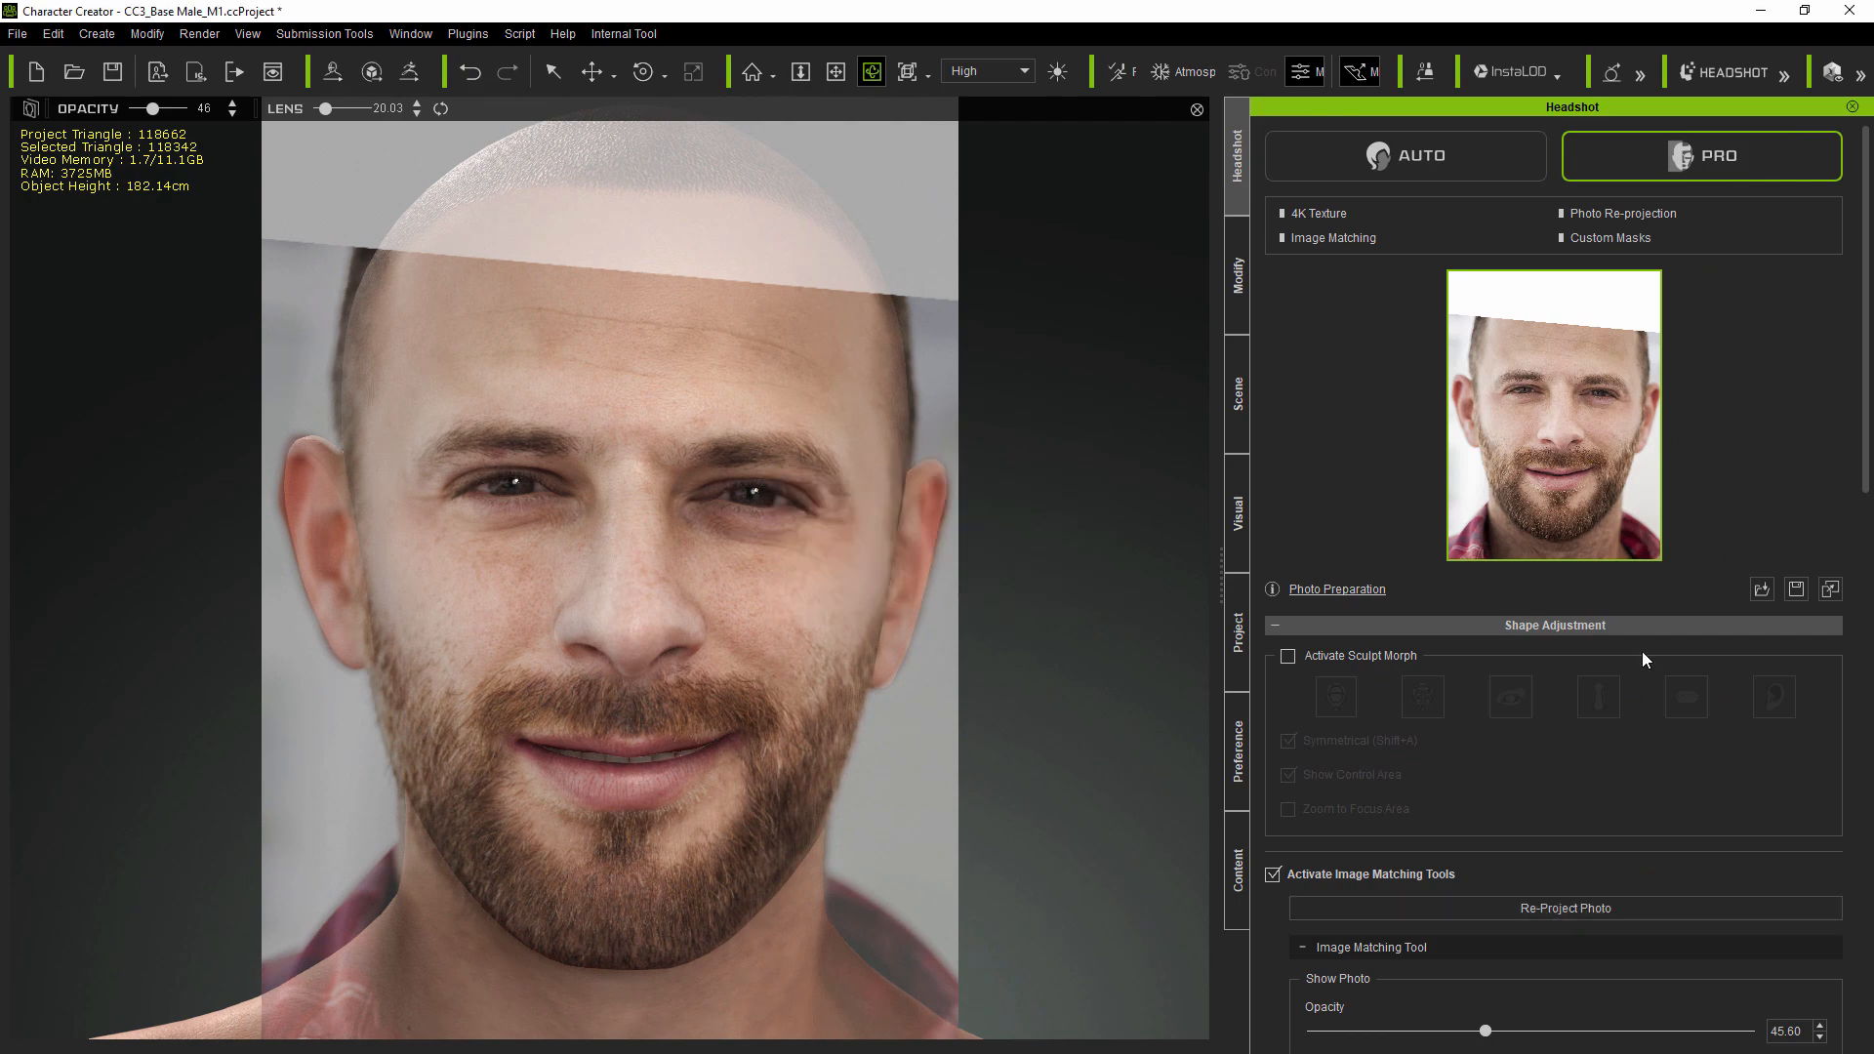
left_click_drag(1383, 1030, 1621, 1030)
left_click(1273, 874)
mouse_move(976, 792)
right_mouse_down()
mouse_move(840, 793)
mouse_move(1010, 793)
right_mouse_up()
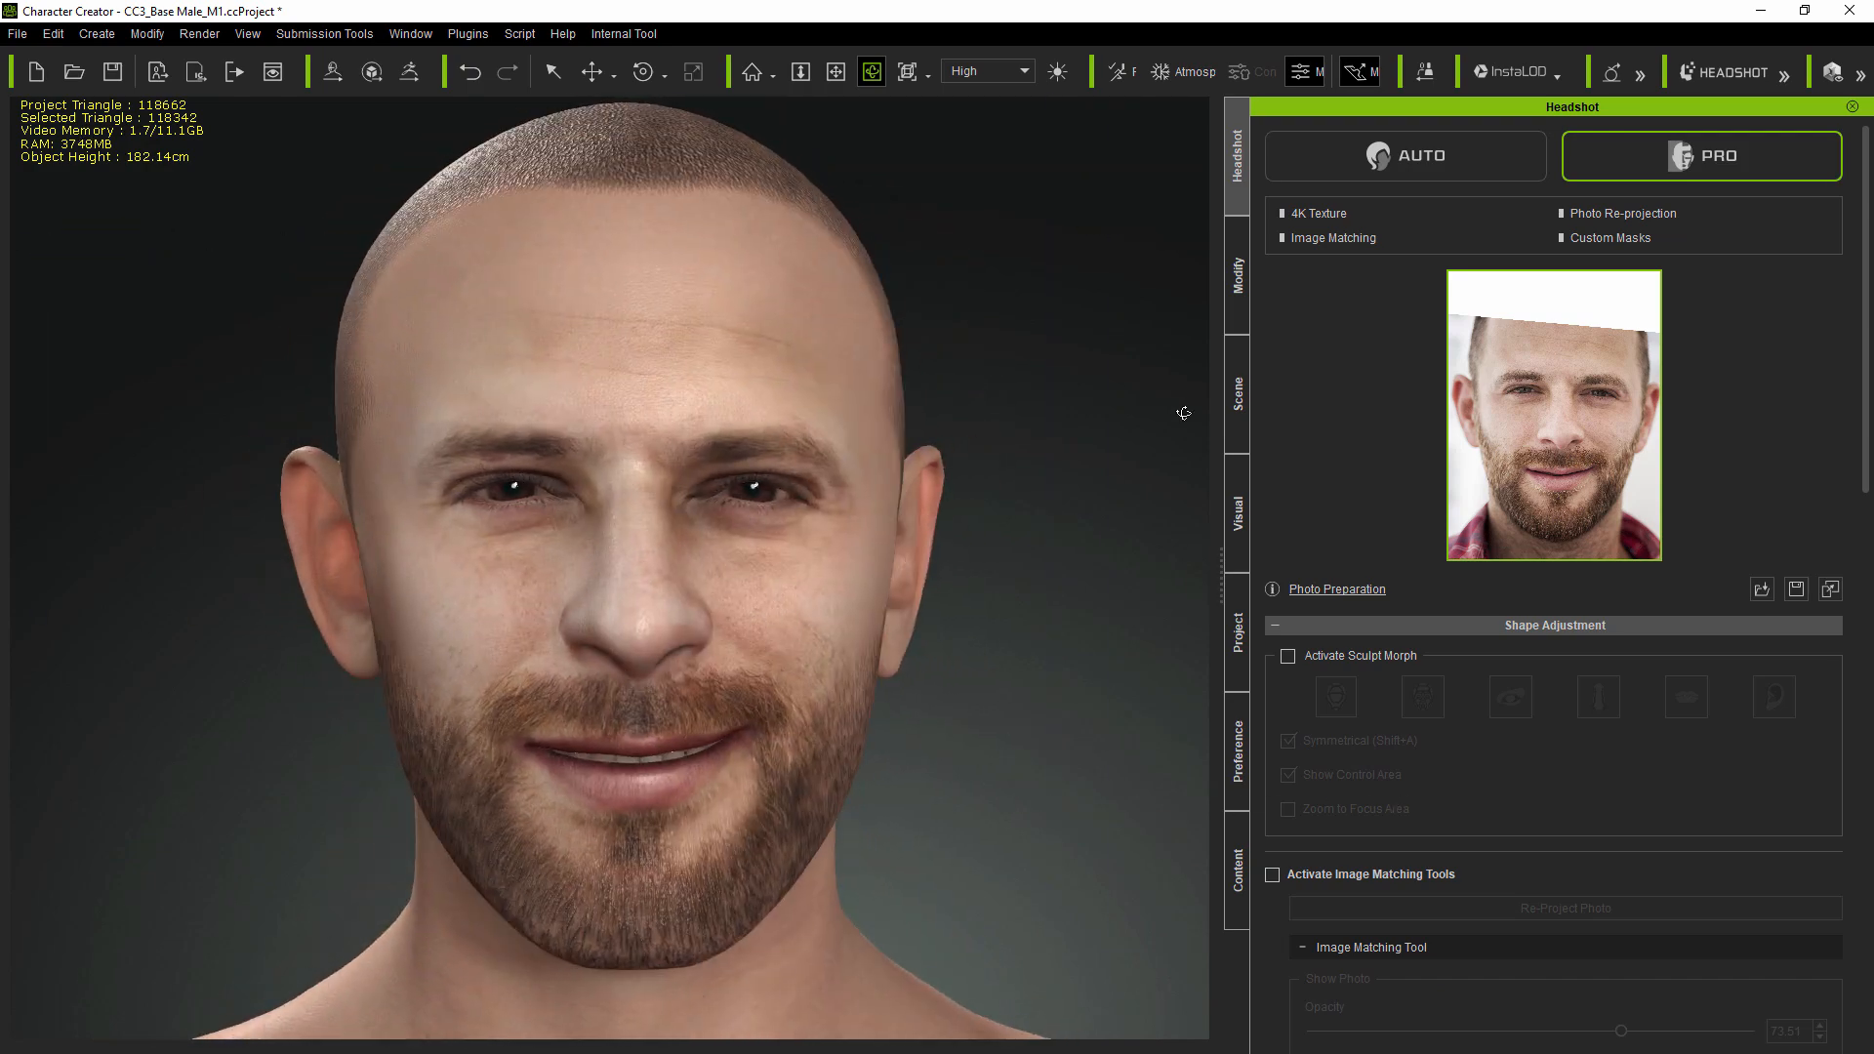
- Preview Happy expressions up to Happy_12 in Edit Facial, reset the expression and close the panel
left_click(1238, 277)
left_click(1306, 135)
left_click(1493, 294)
left_click(1567, 425)
left_click(1534, 529)
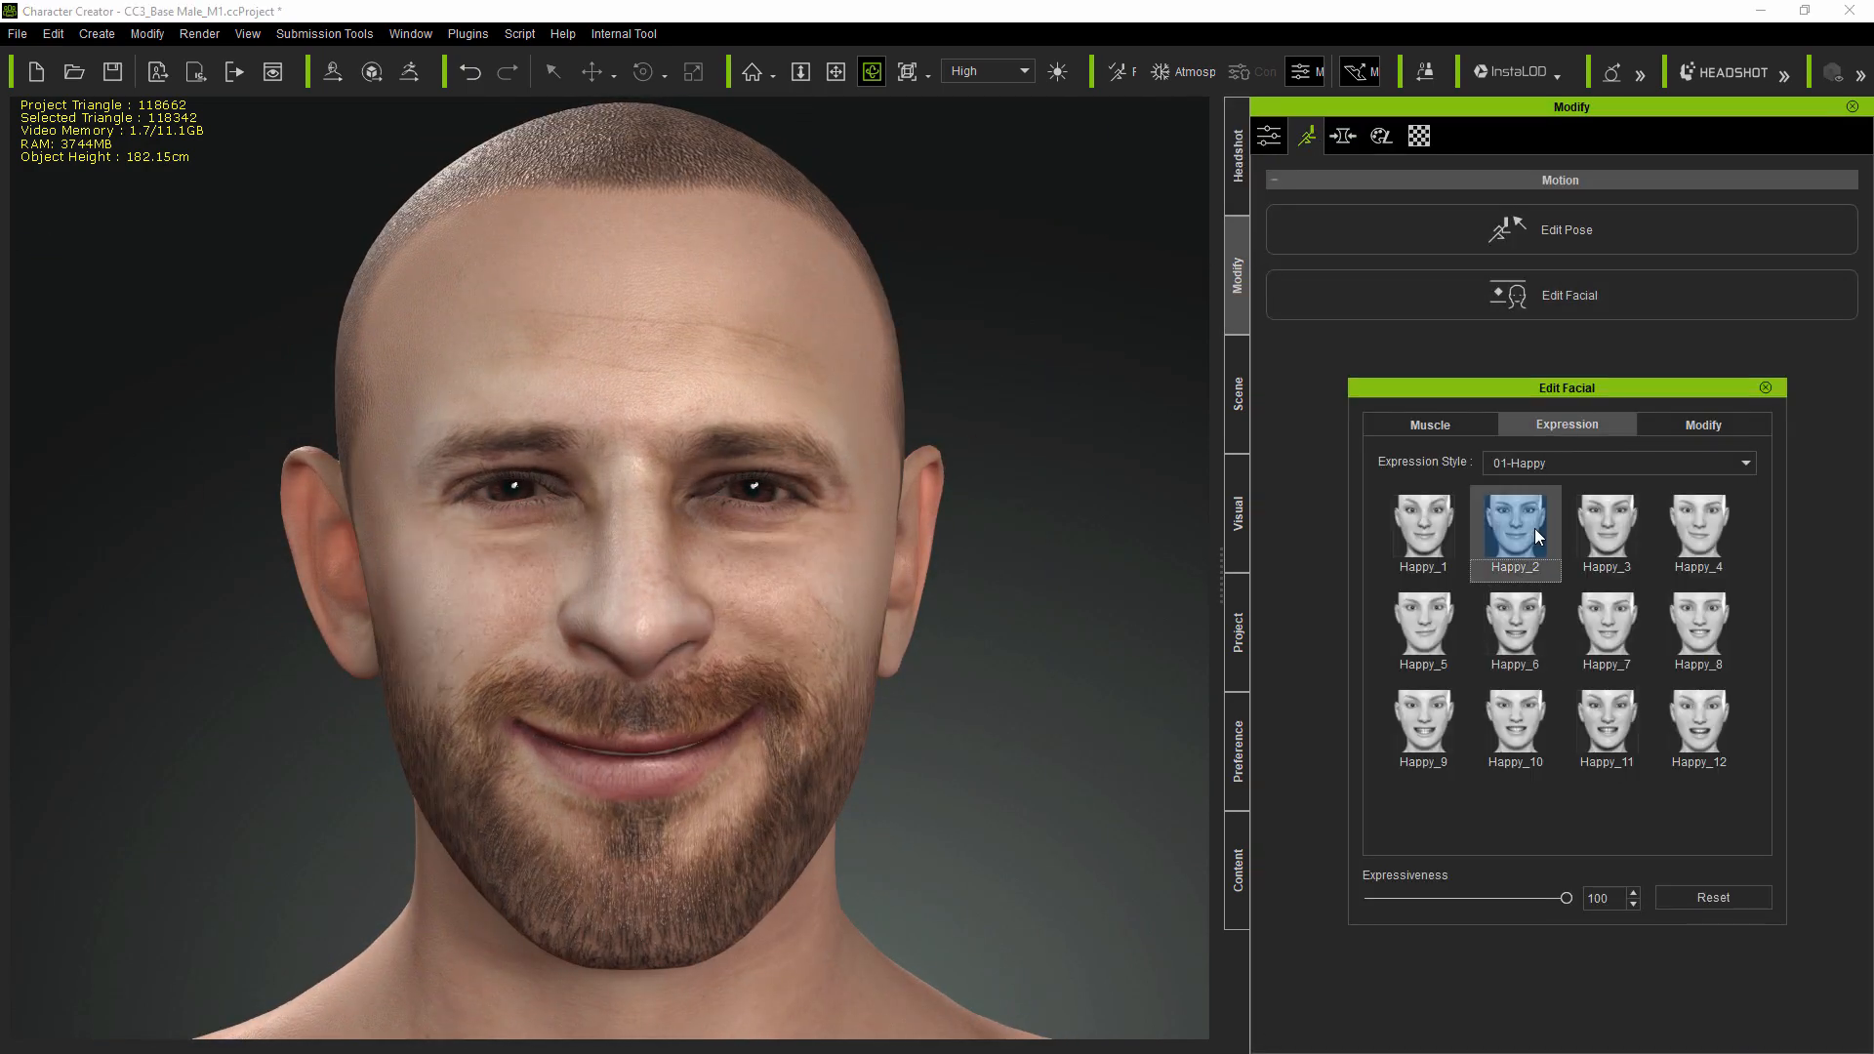
left_click(1530, 728)
left_click(1609, 720)
left_click(1703, 735)
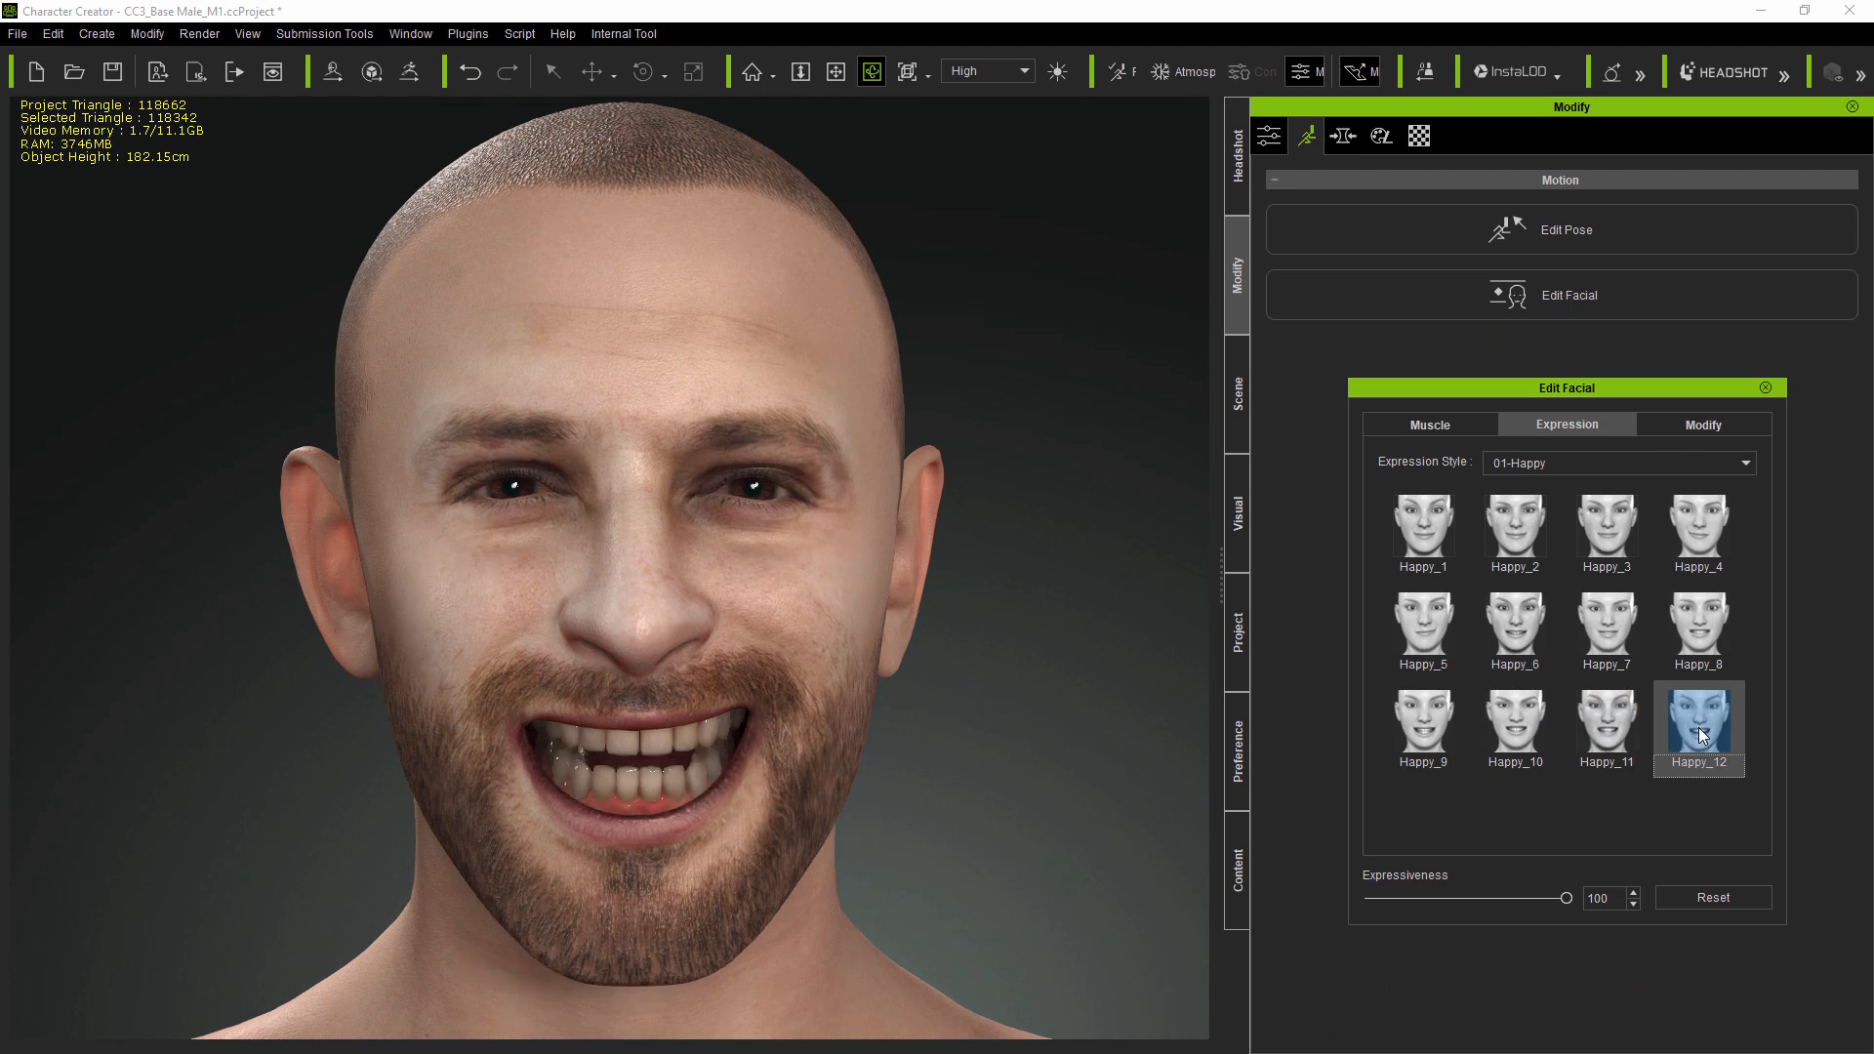
left_click(1708, 896)
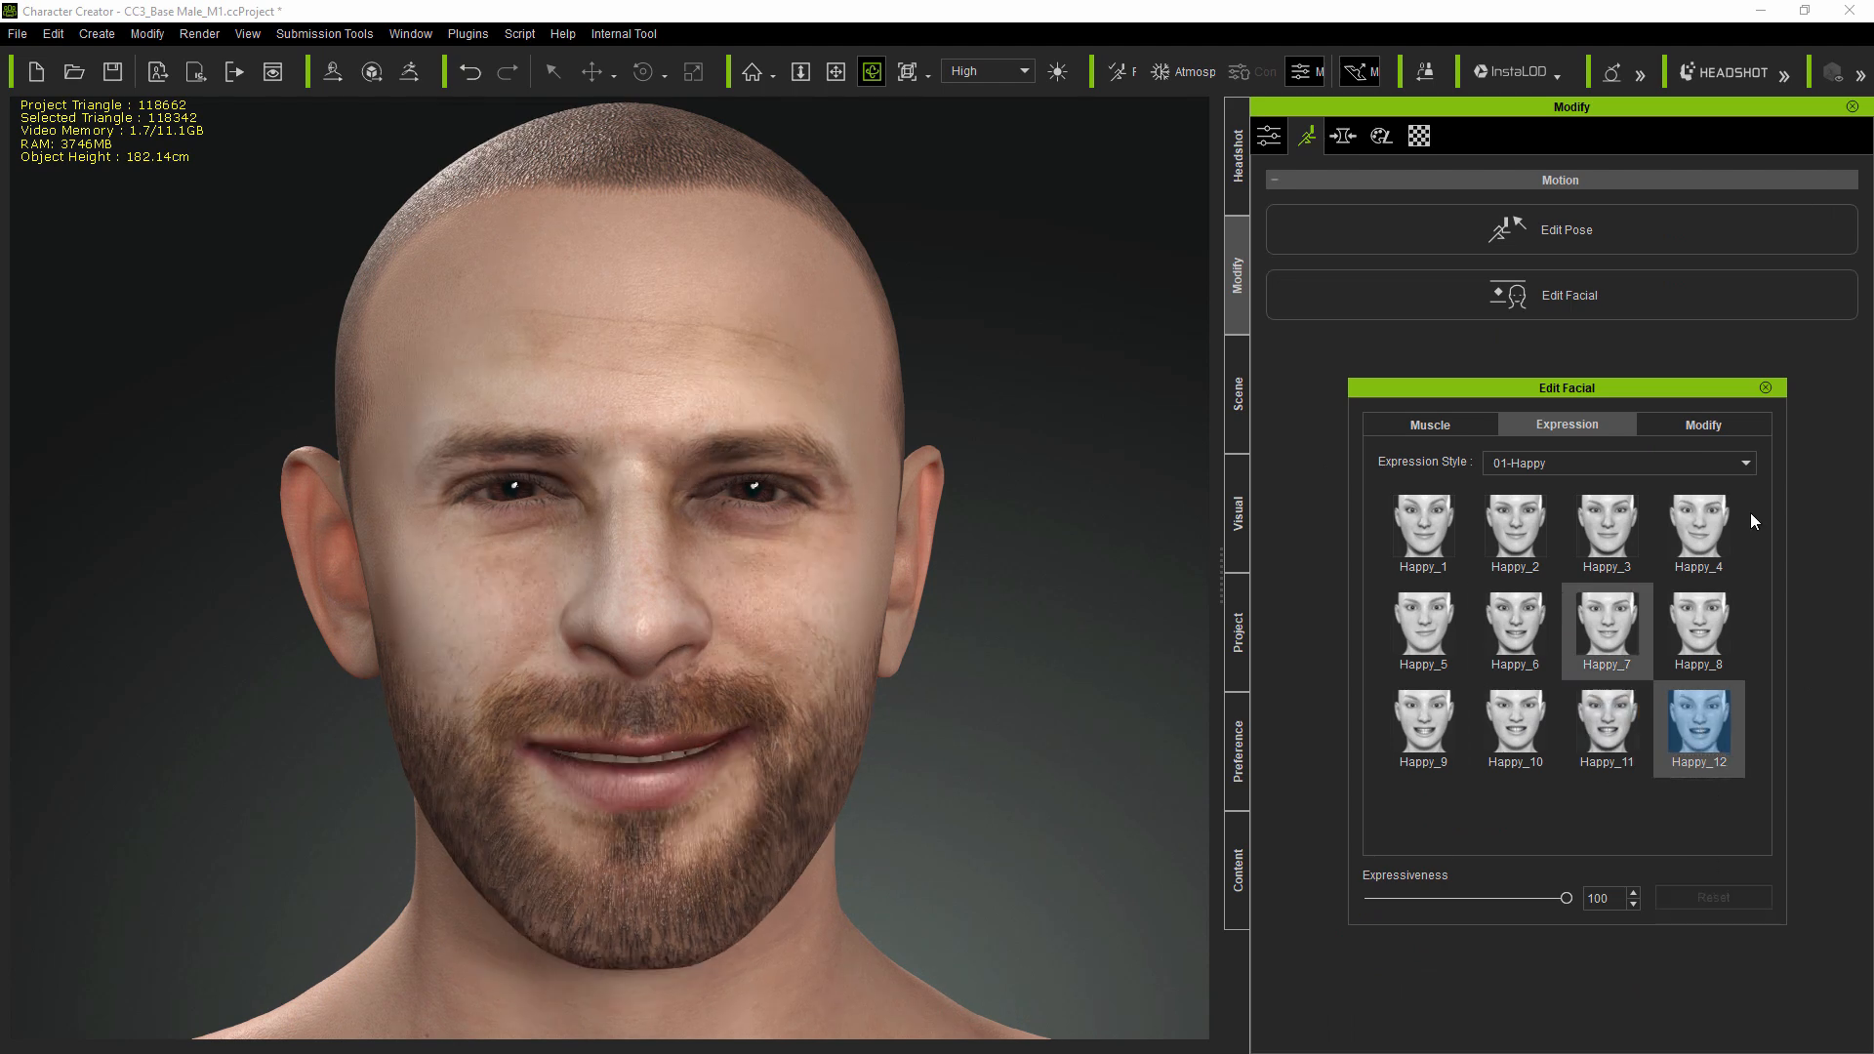
left_click(1766, 387)
- Set Lip Close Open to -16 and the mouth's Mouth Curve to -87
left_click(1343, 135)
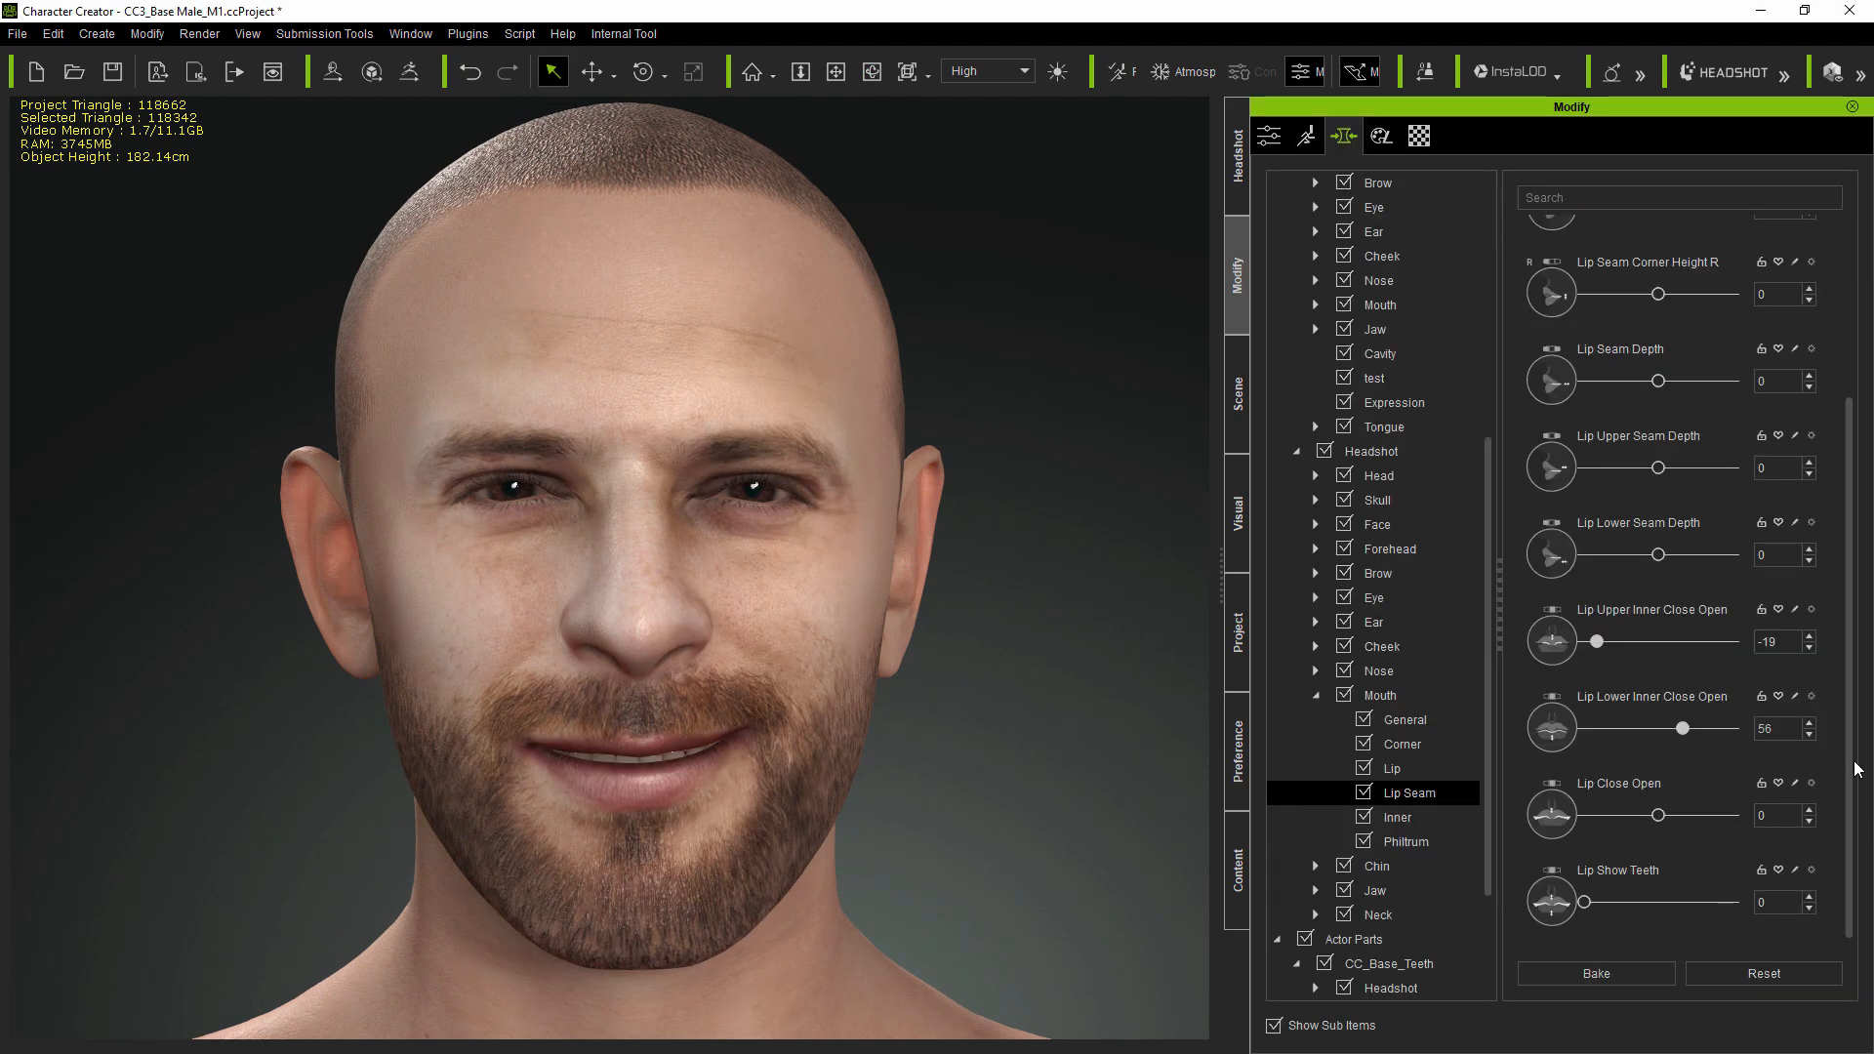
left_click_drag(1657, 815, 1647, 815)
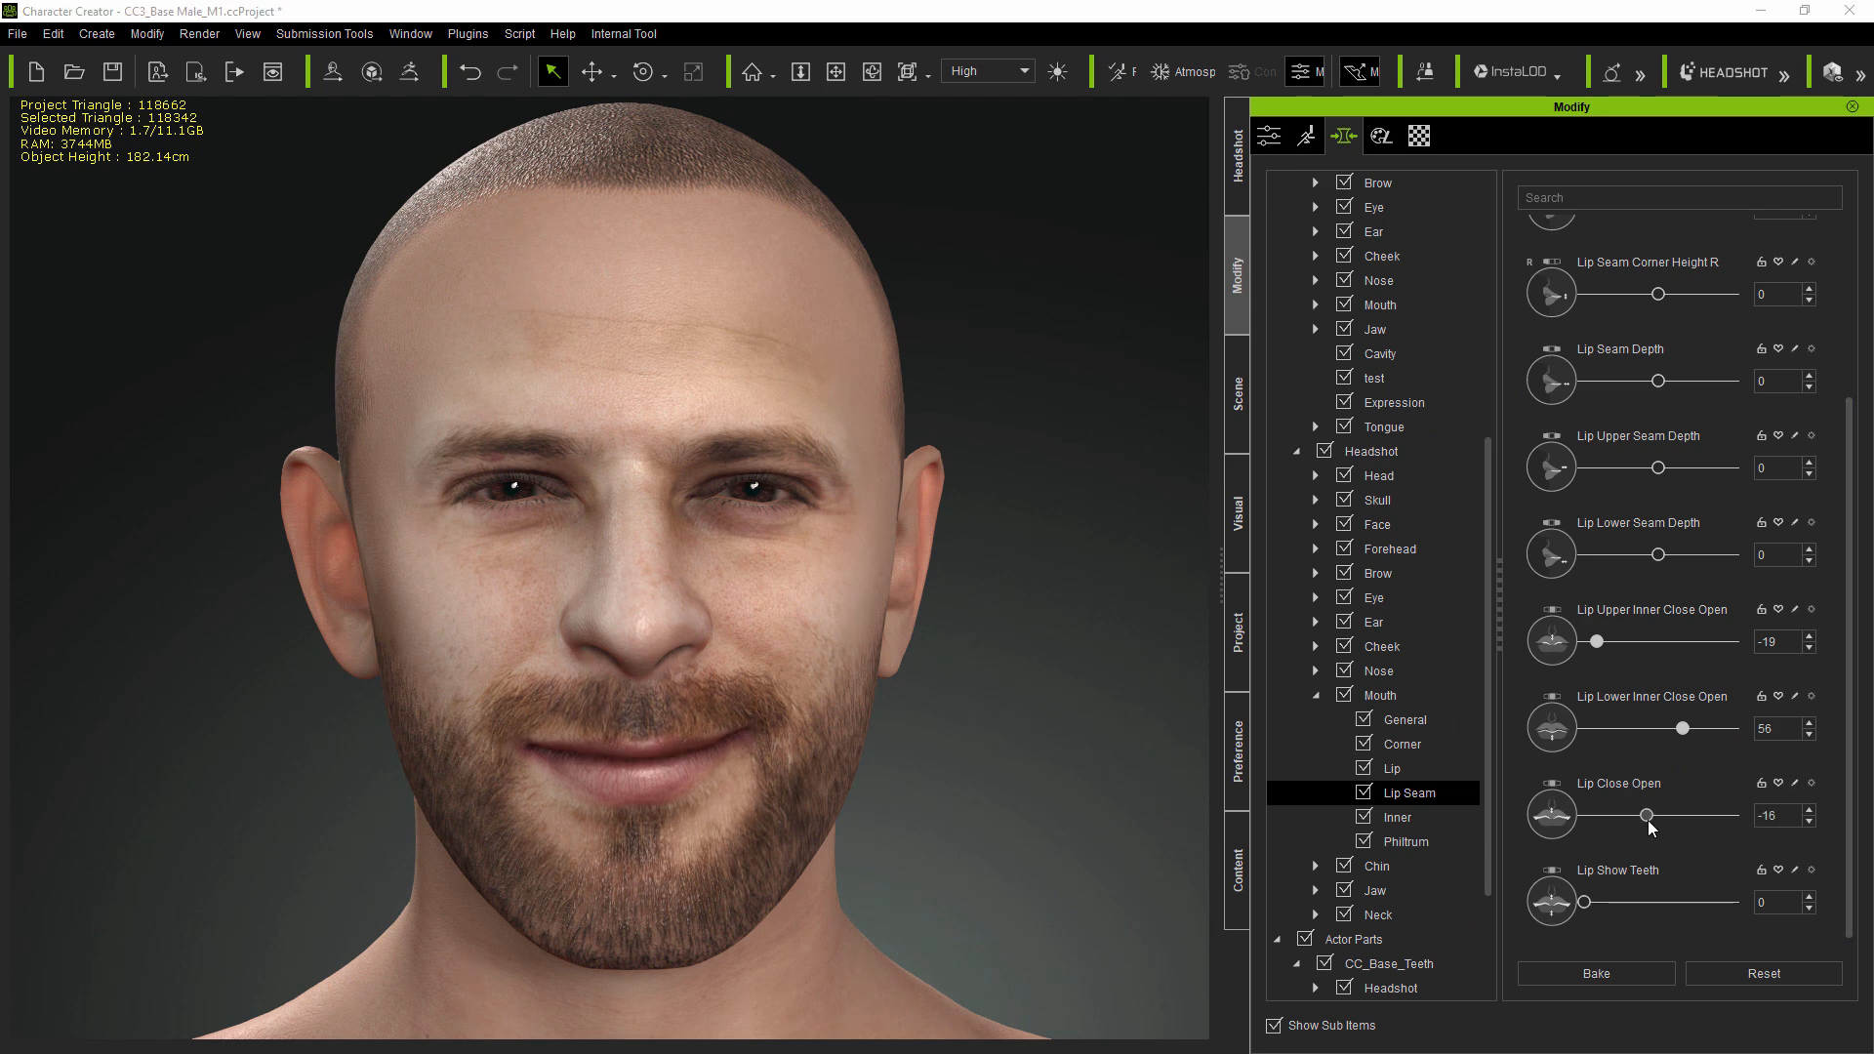
left_click(1416, 727)
left_click_drag(1854, 420, 1851, 652)
scroll(1741, 674, "up", 3)
left_click_drag(1657, 583, 1591, 597)
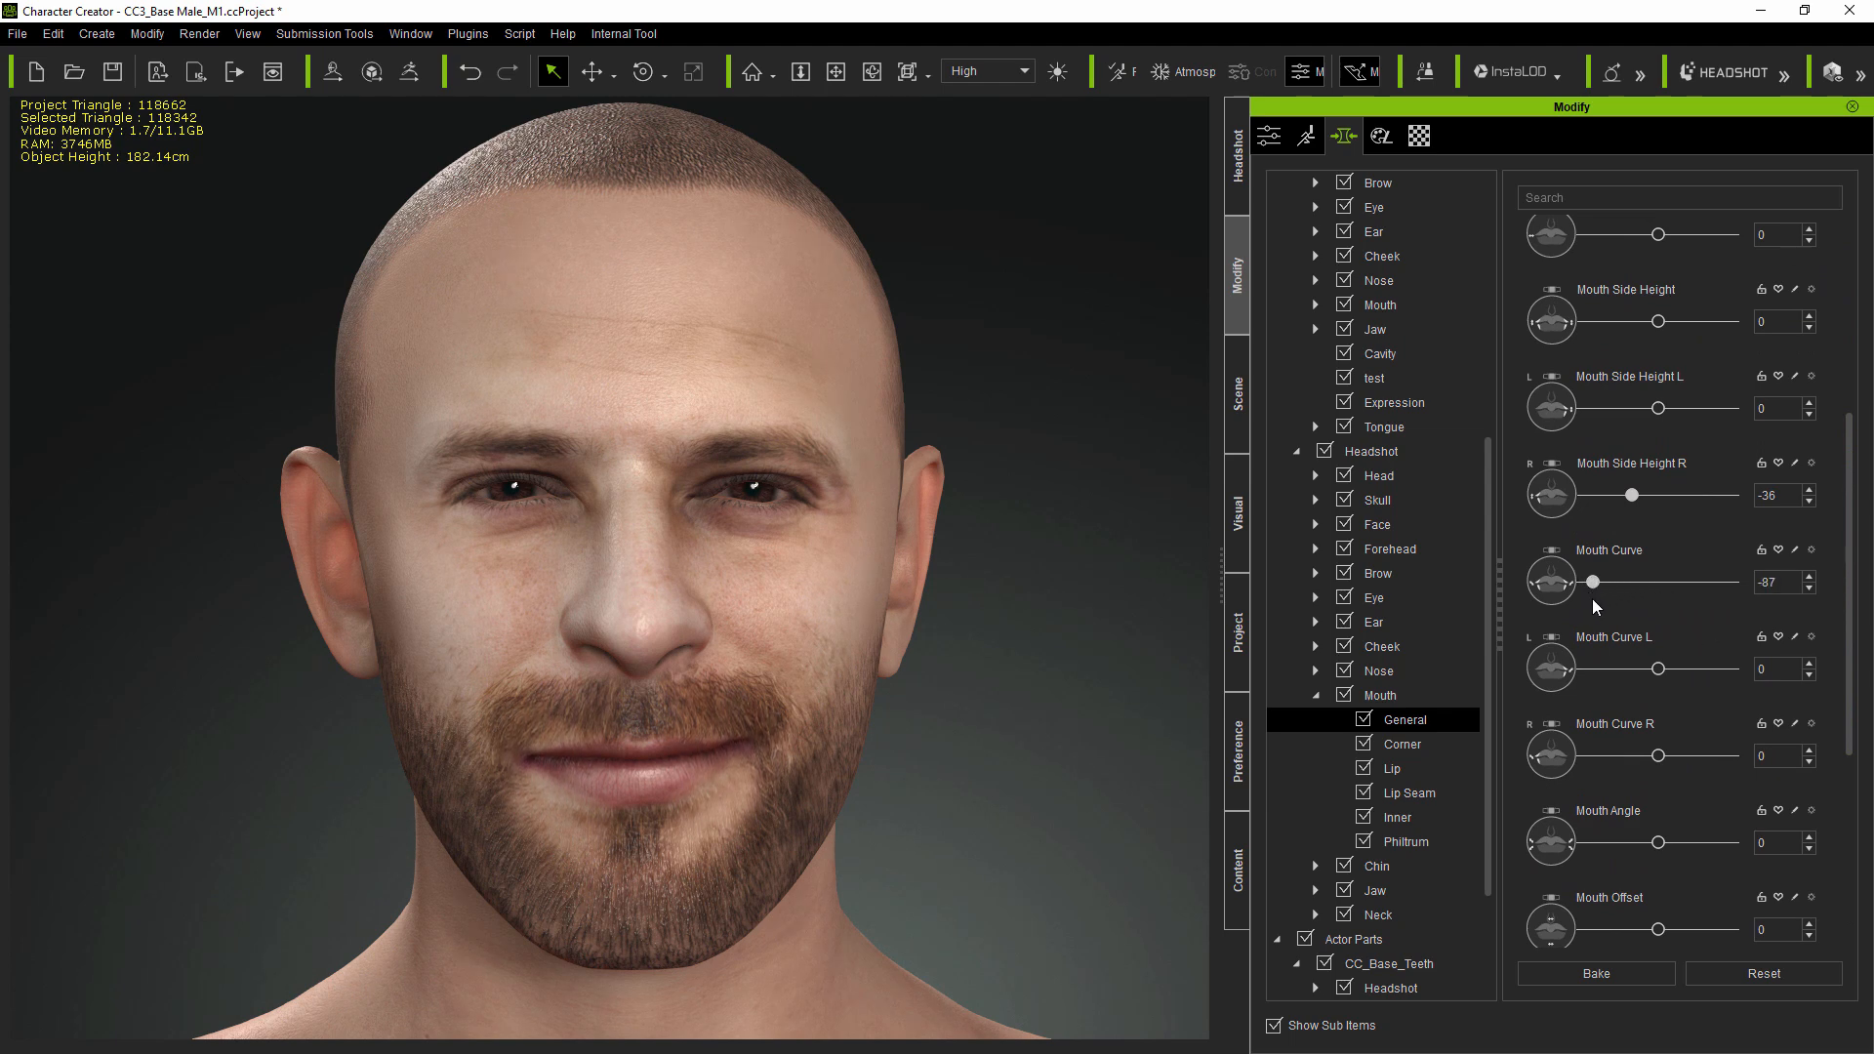
- Set the headshot Jaw Height to 28 in the jaw's General morphs
left_click_drag(1488, 662, 1490, 730)
double_click(1381, 771)
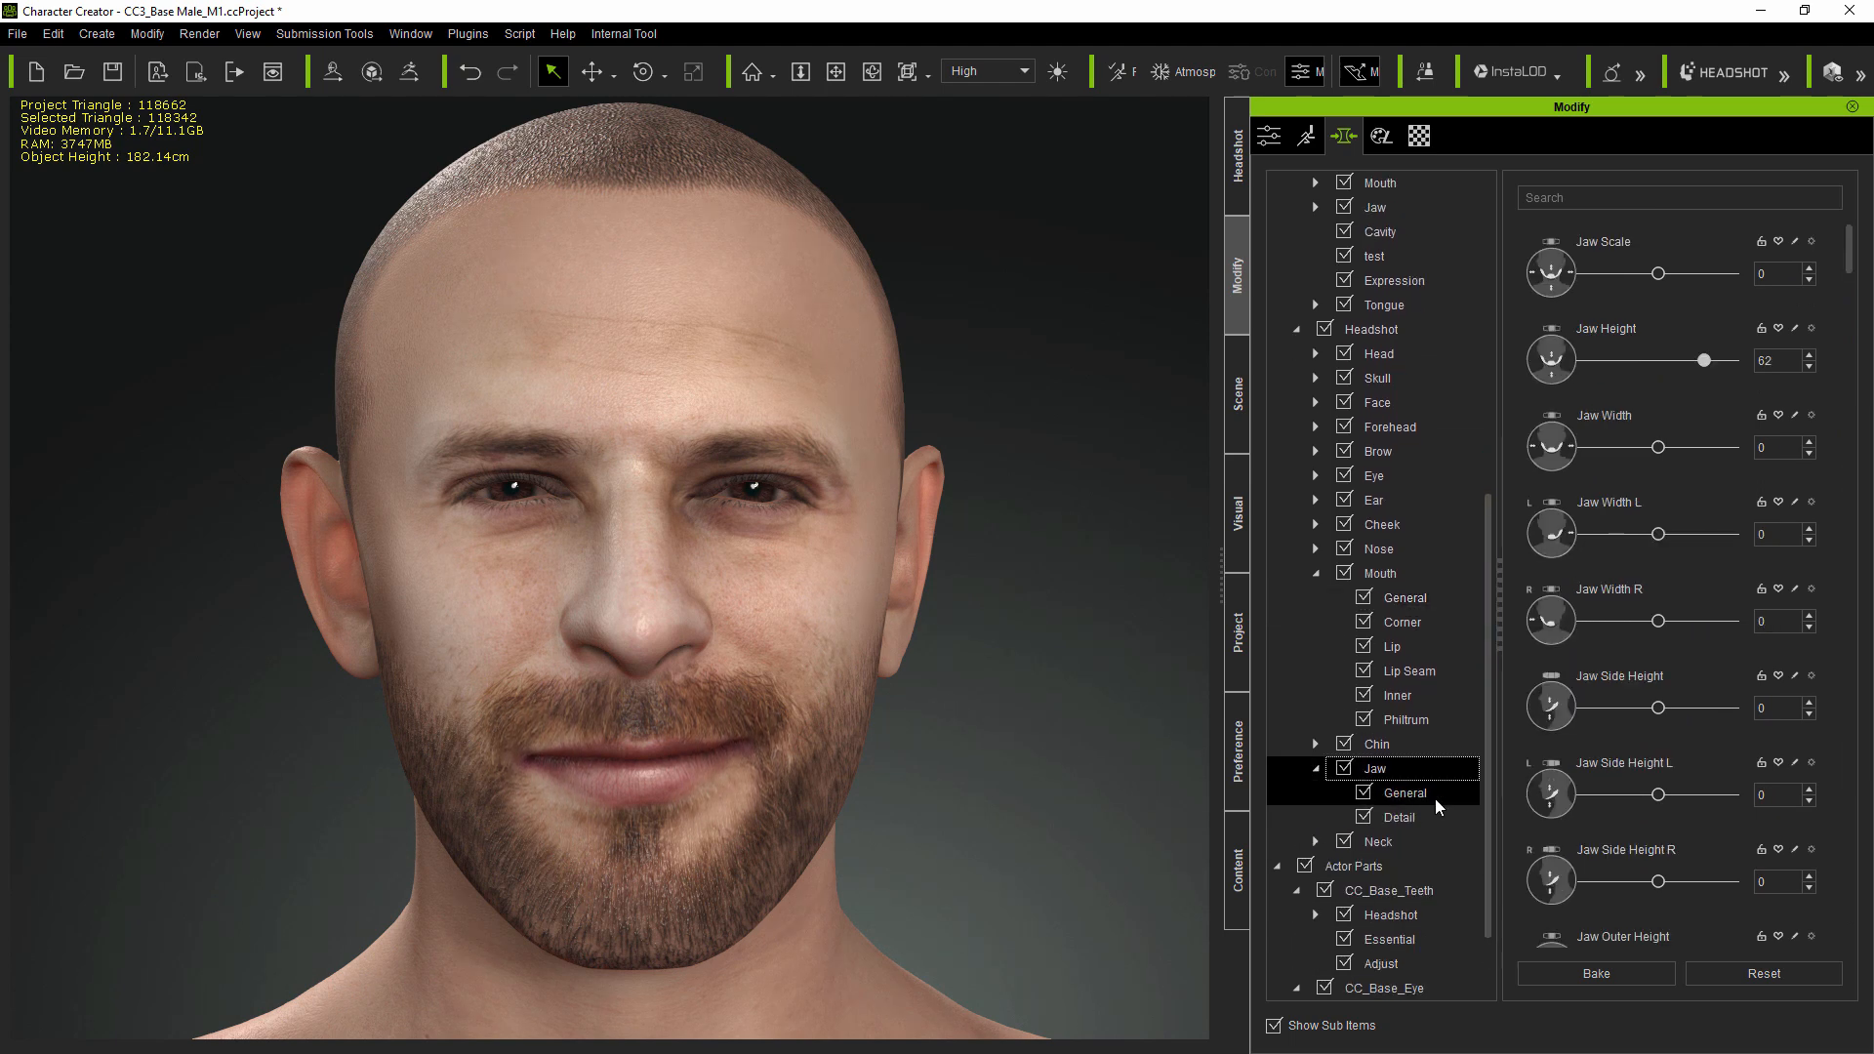
left_click(1415, 797)
left_click_drag(1704, 360, 1682, 367)
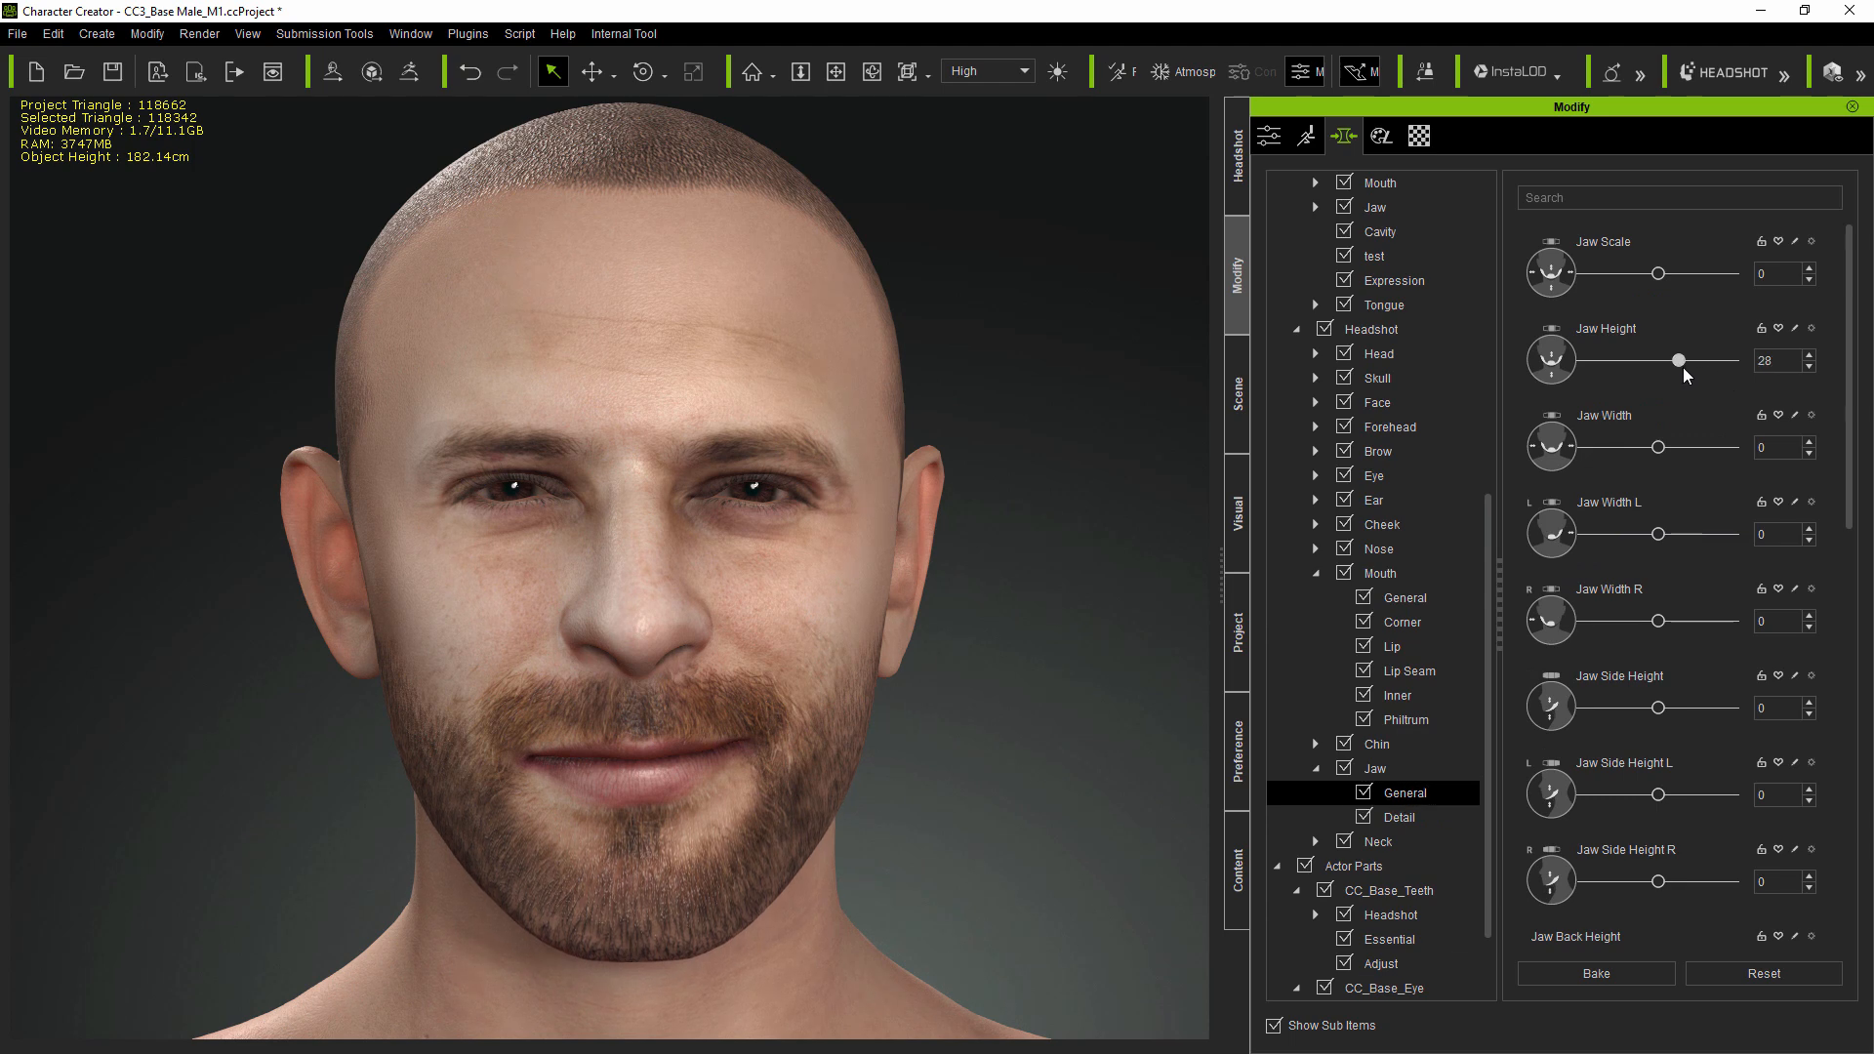
- Set the nose's Nostril Height to 0
double_click(1378, 549)
left_click(1401, 646)
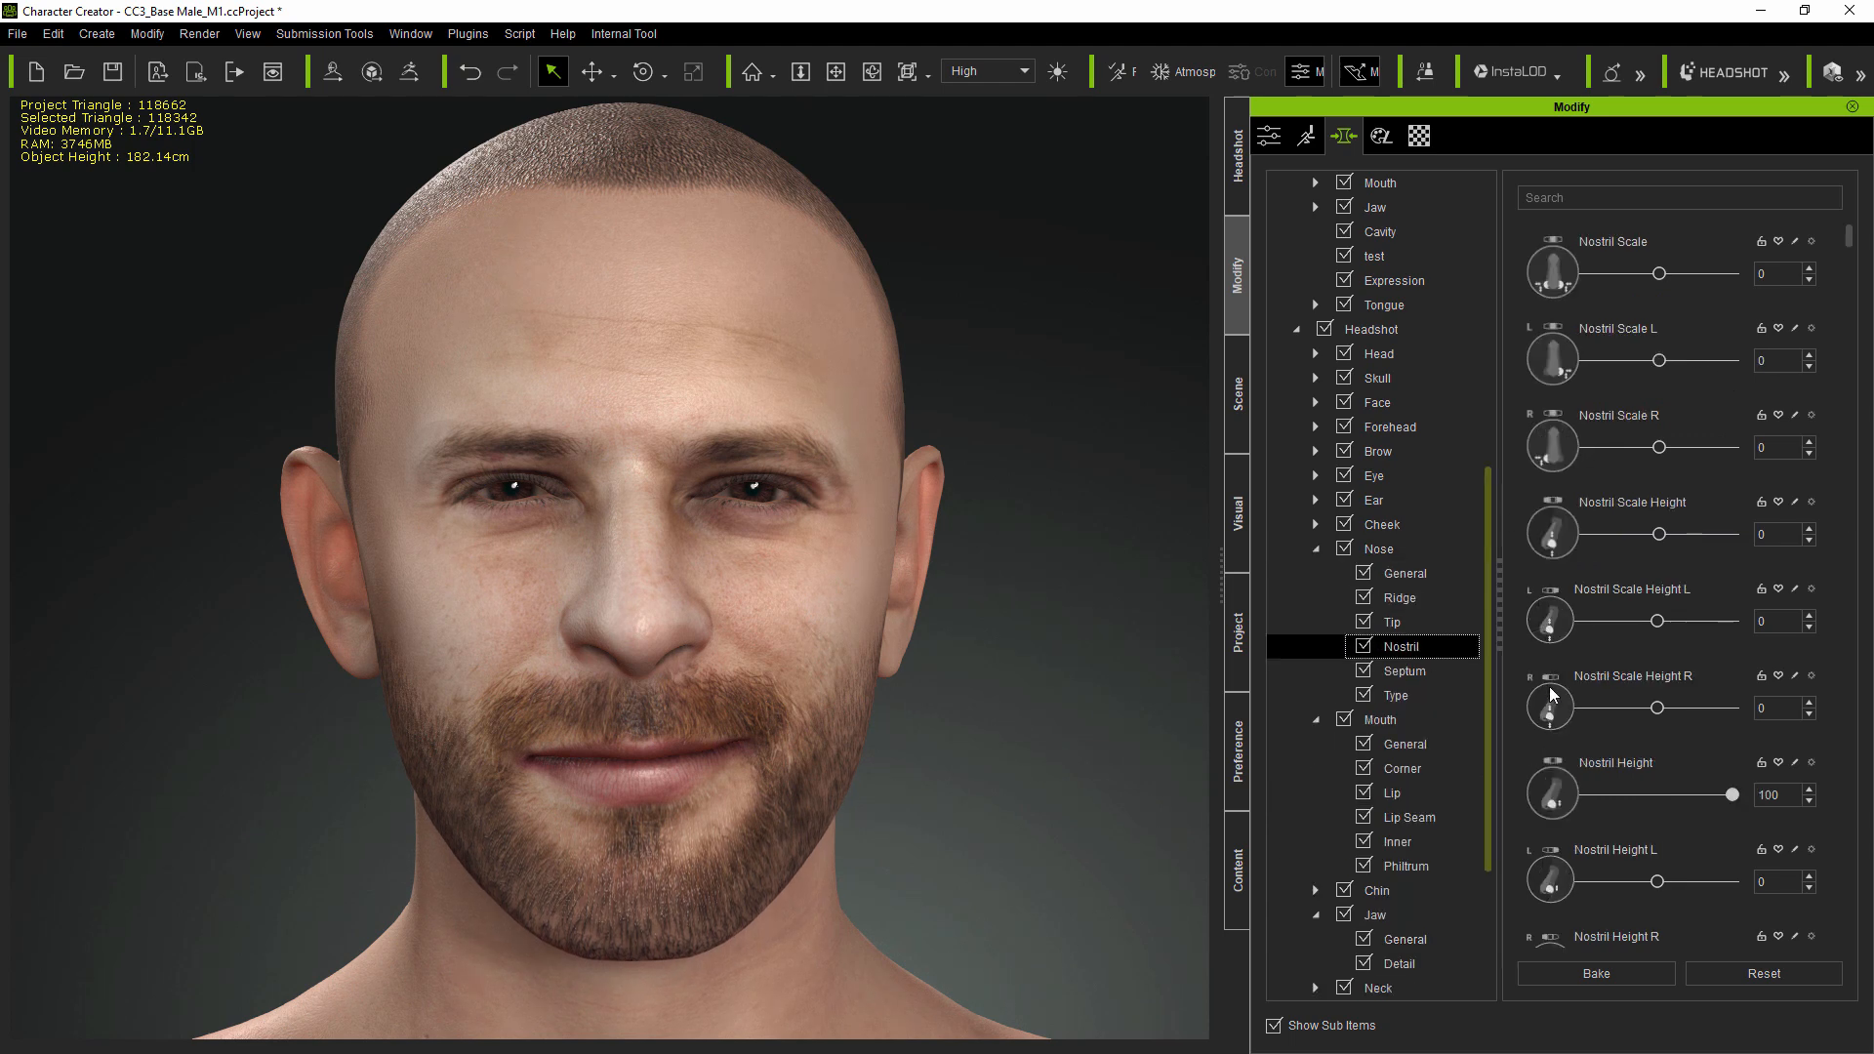
left_click_drag(1850, 238, 1850, 298)
left_click_drag(1732, 453, 1665, 468)
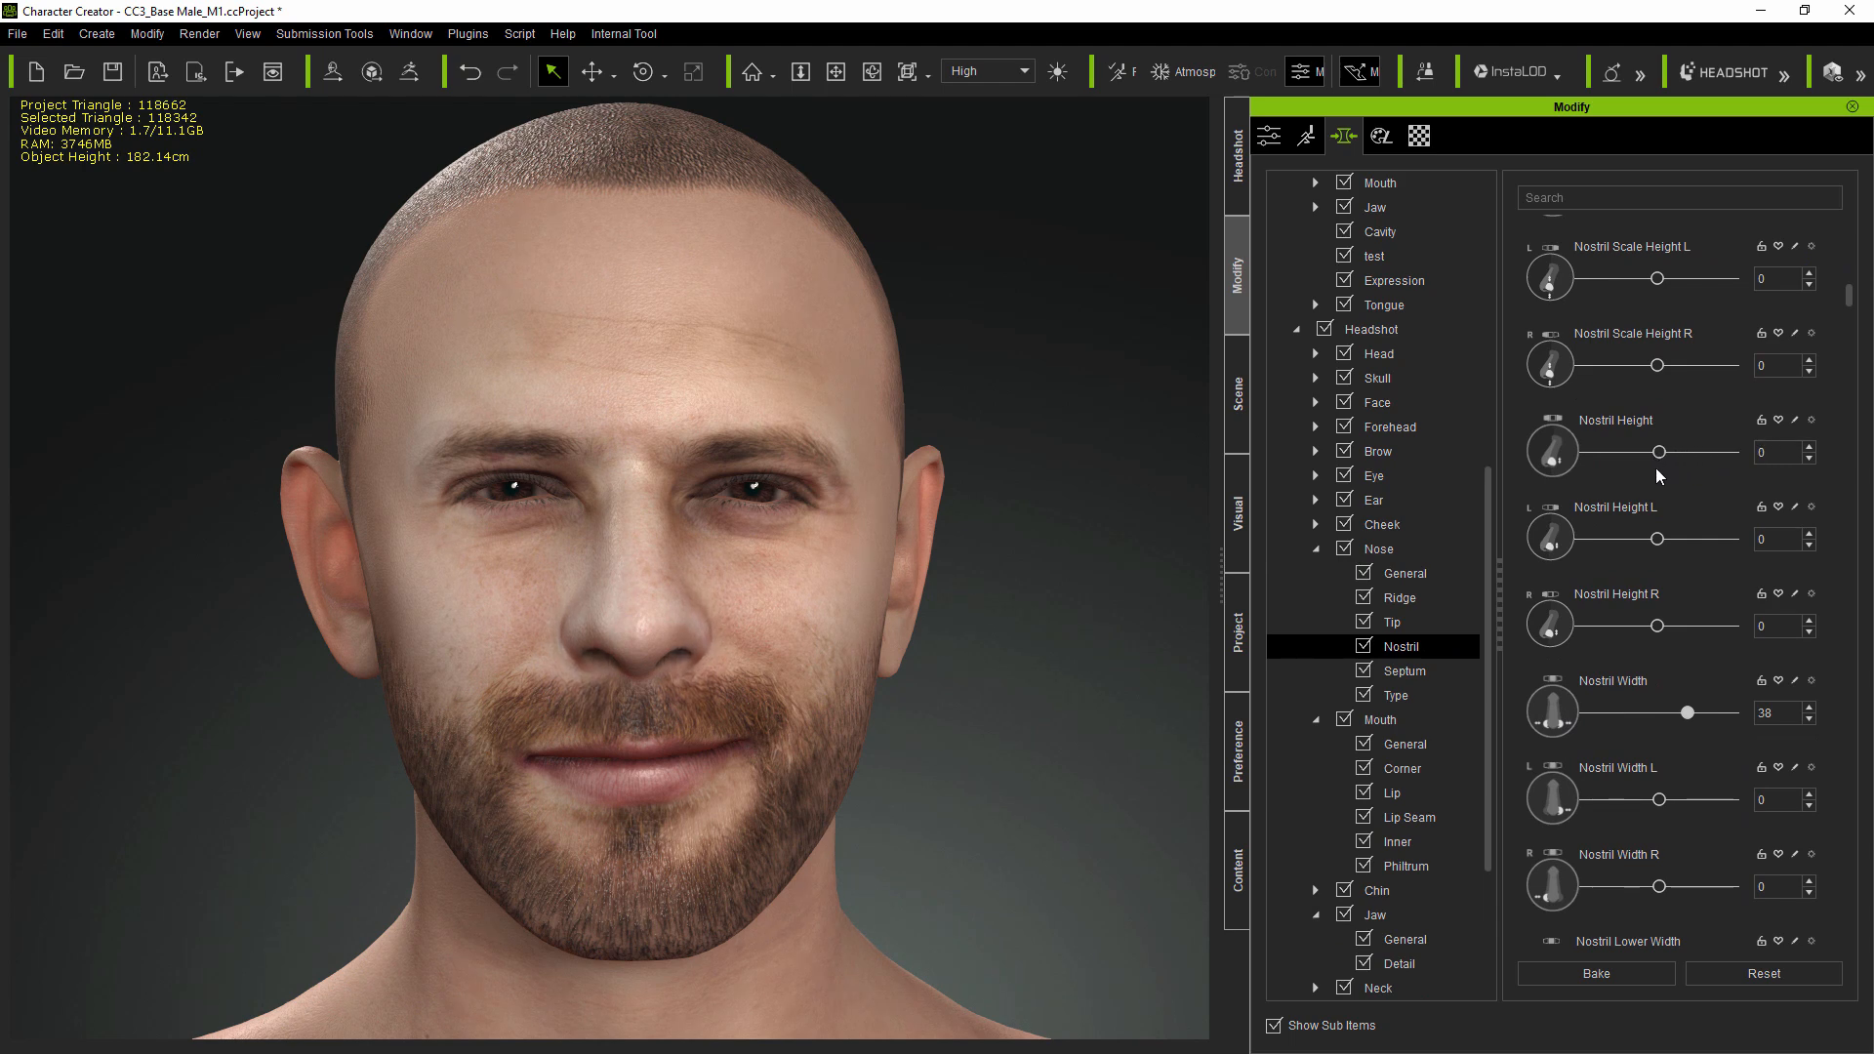
- Set the cheek crease's Nasal Crease Width to -86
double_click(1382, 524)
left_click(1415, 625)
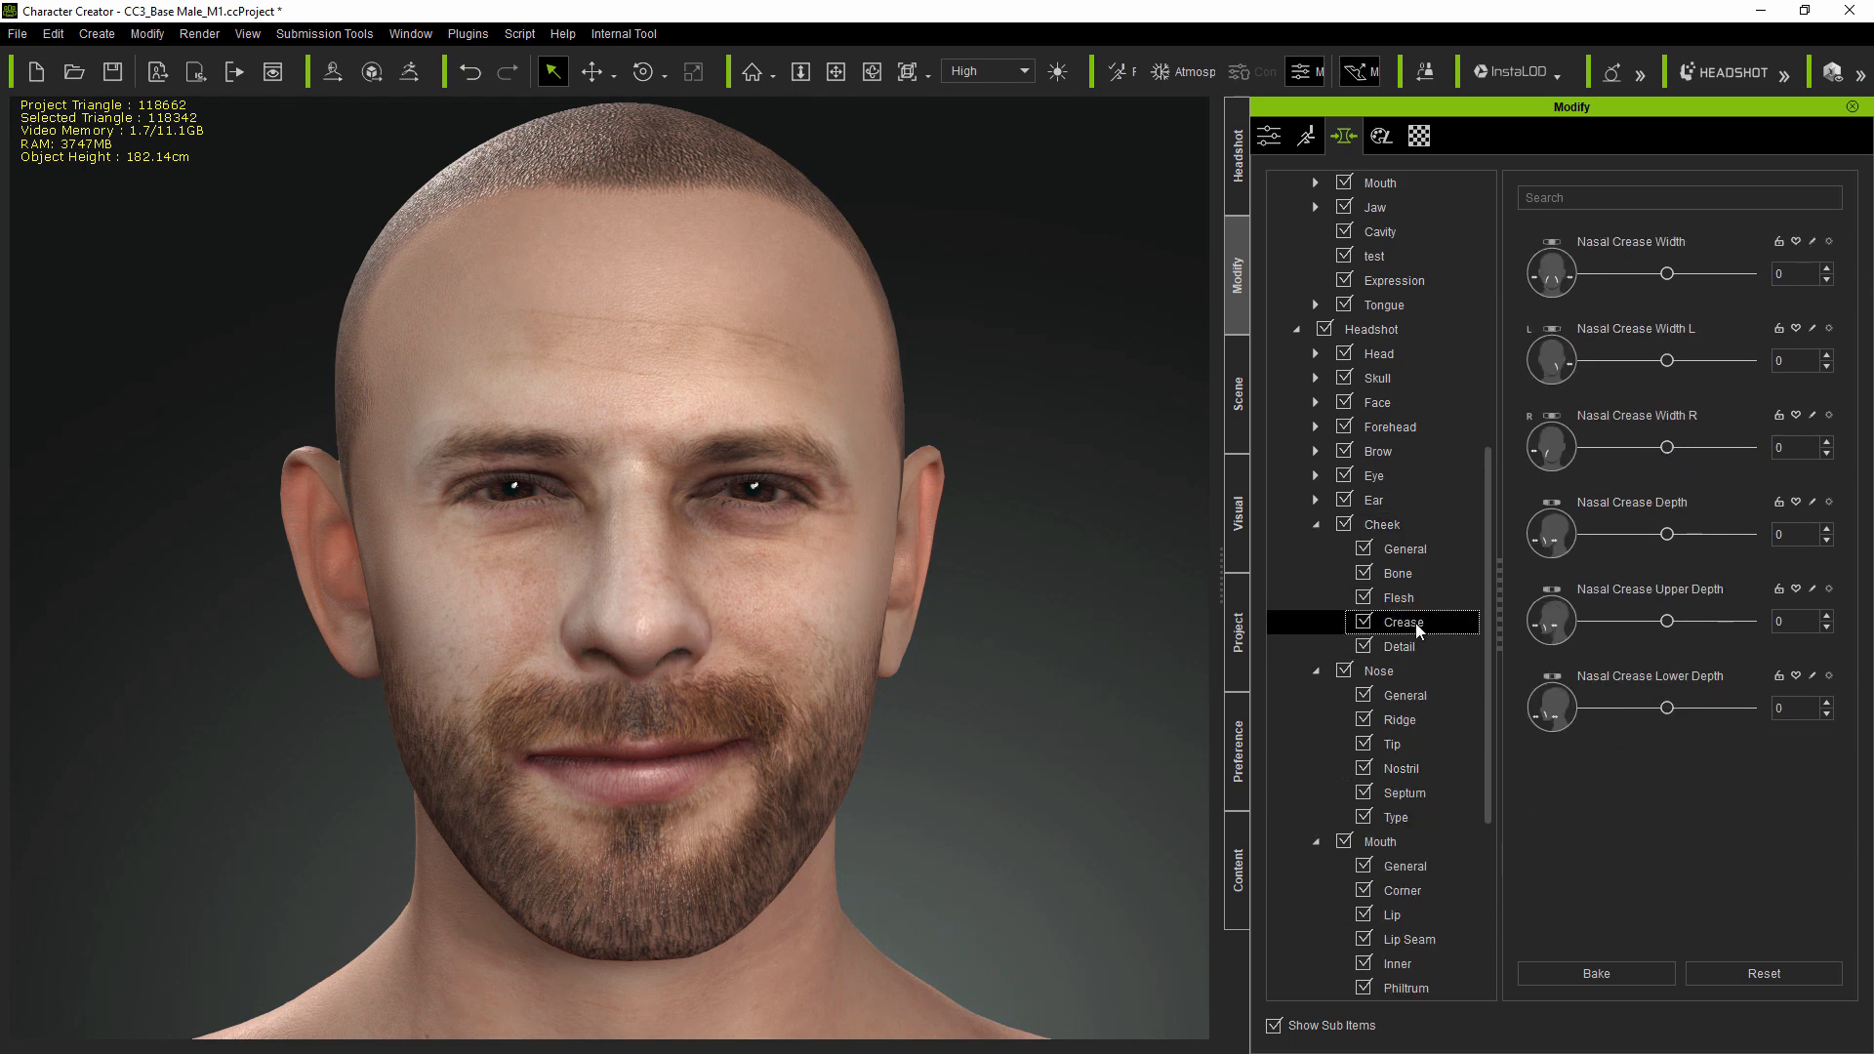
left_click_drag(1666, 277, 1596, 300)
- Enlarge the reference photo to compare it with the head
left_click(1237, 158)
mouse_move(1554, 421)
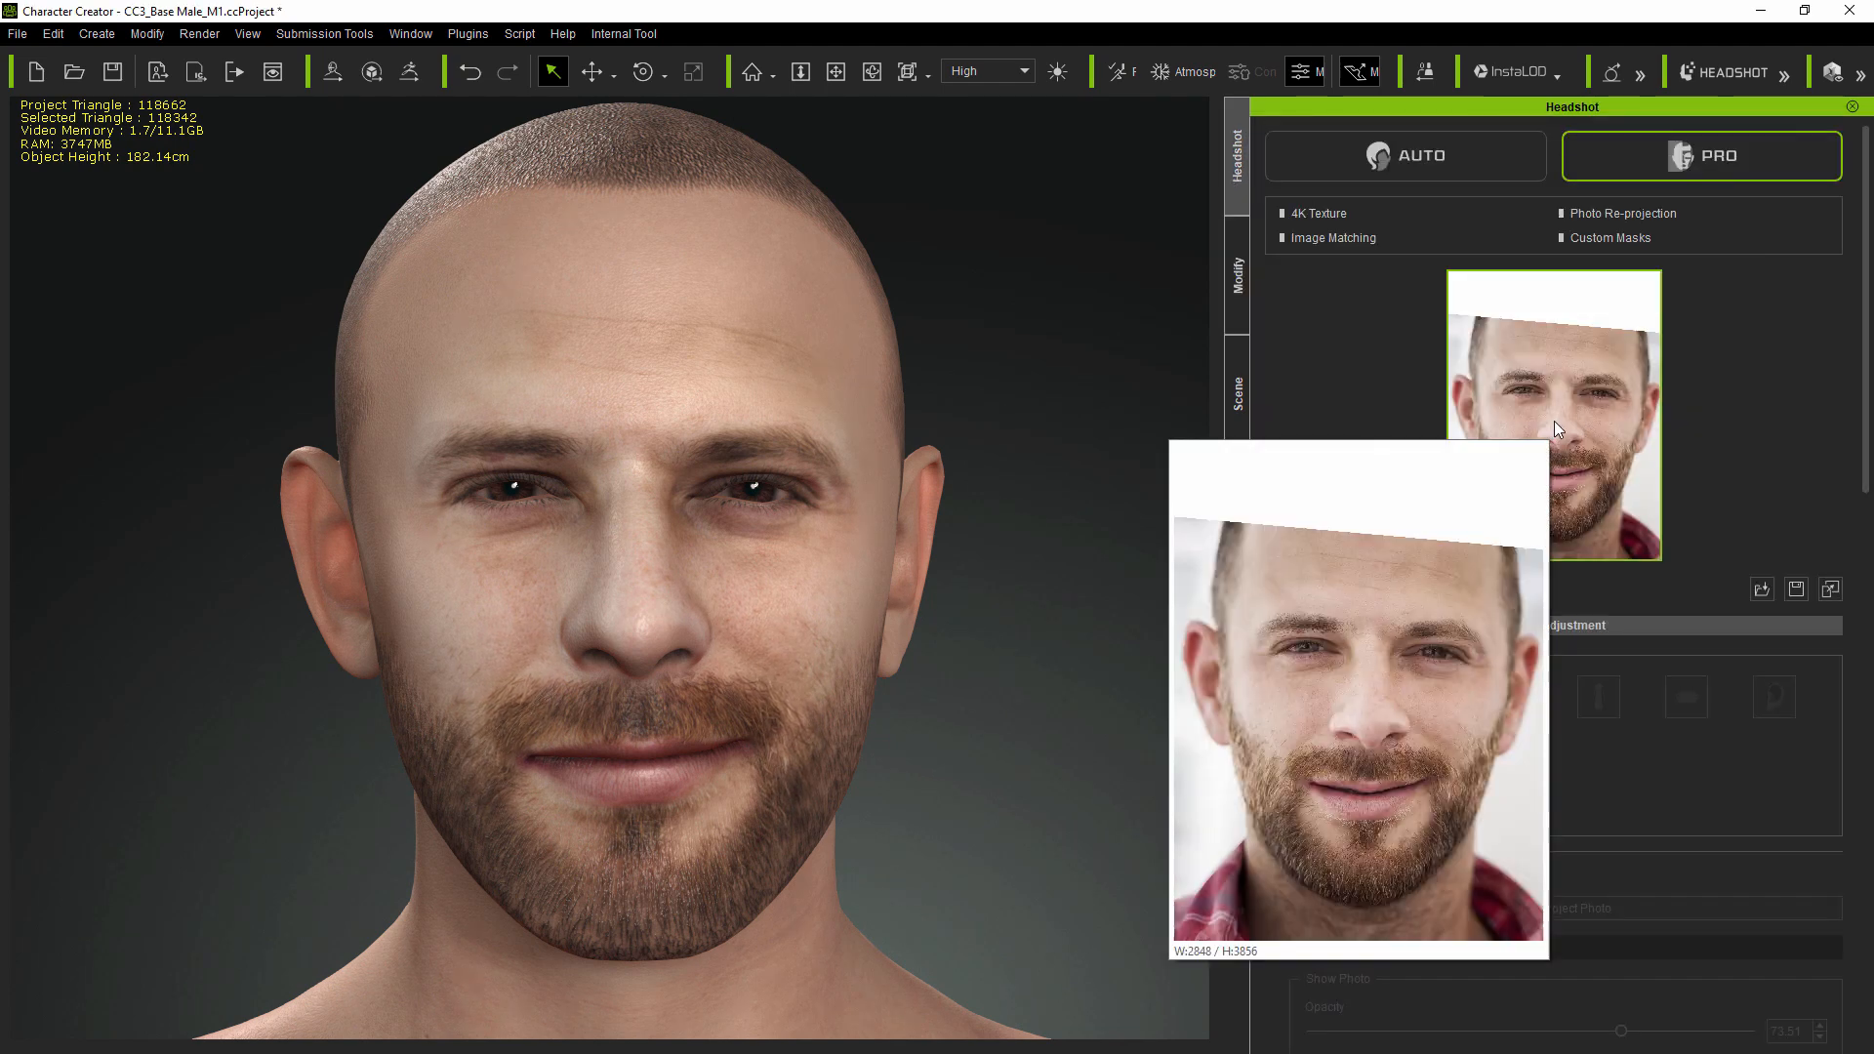
left_click(1237, 276)
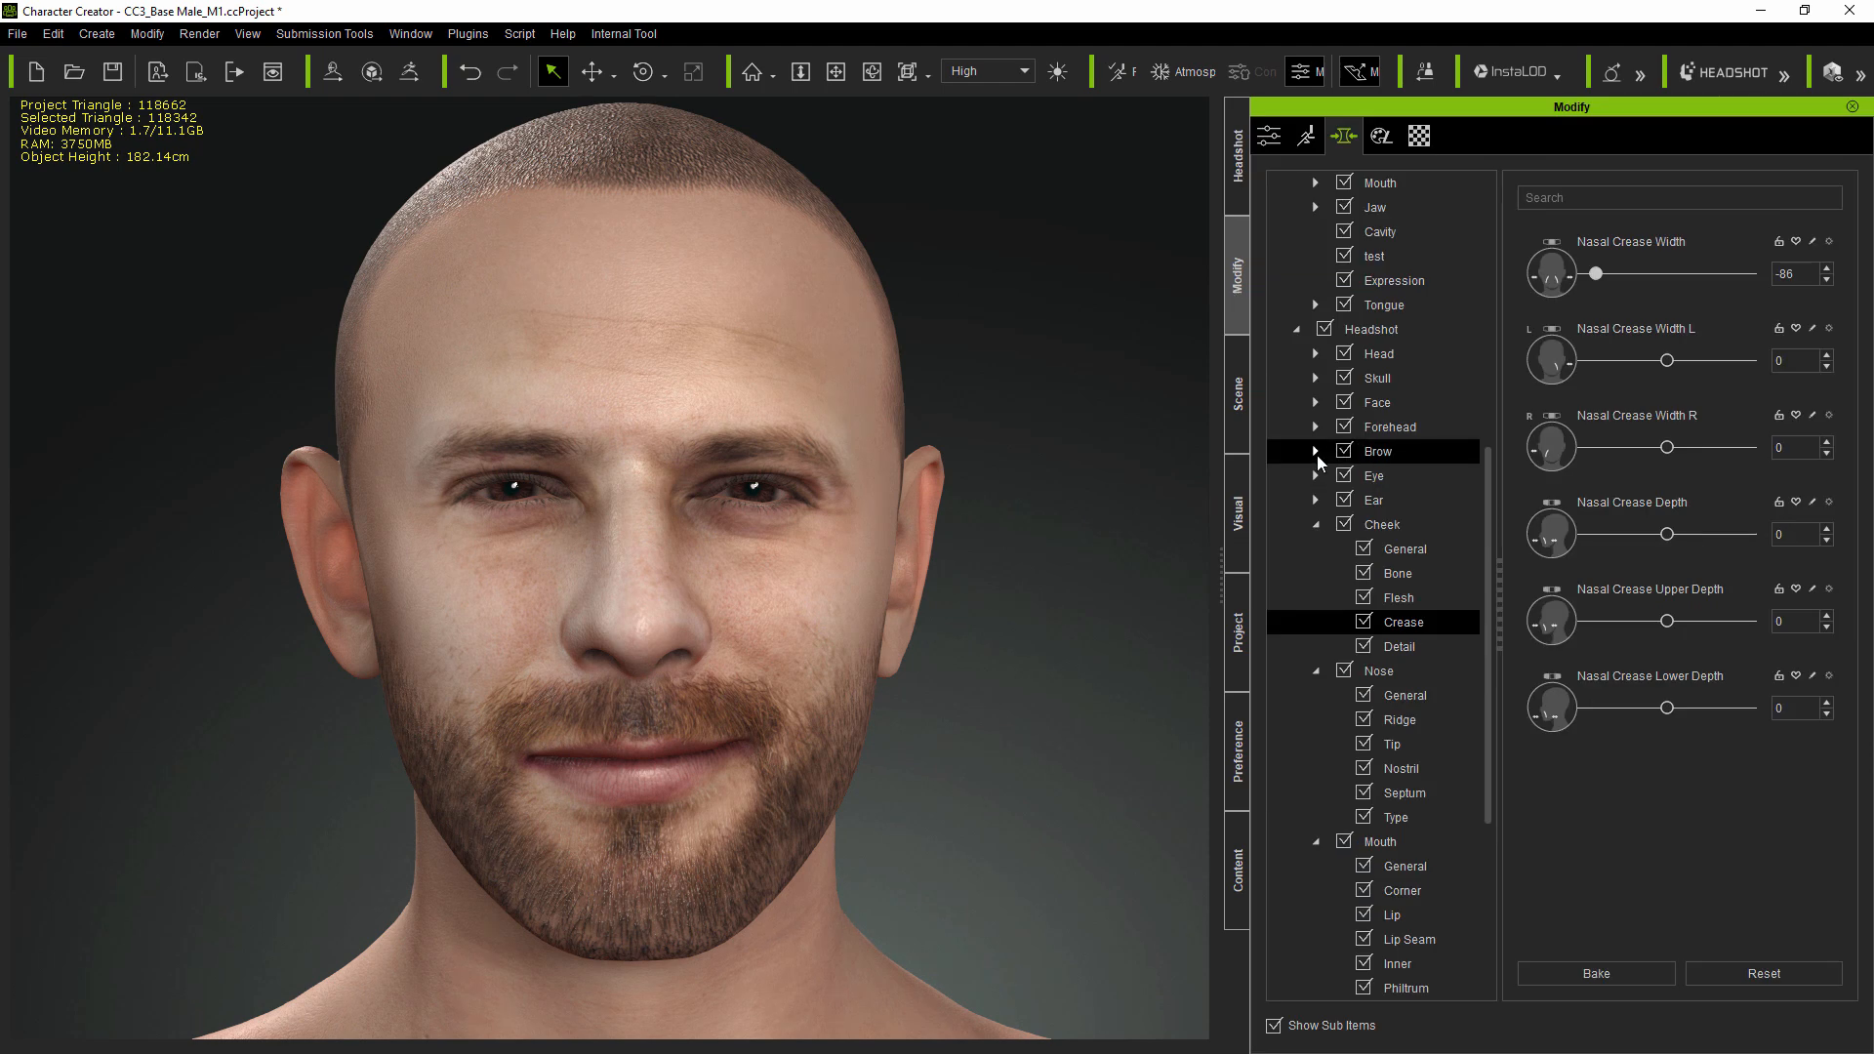
- Set the headshot Brow Height to 72
double_click(1378, 451)
left_click(1406, 476)
left_click_drag(1659, 279, 1710, 263)
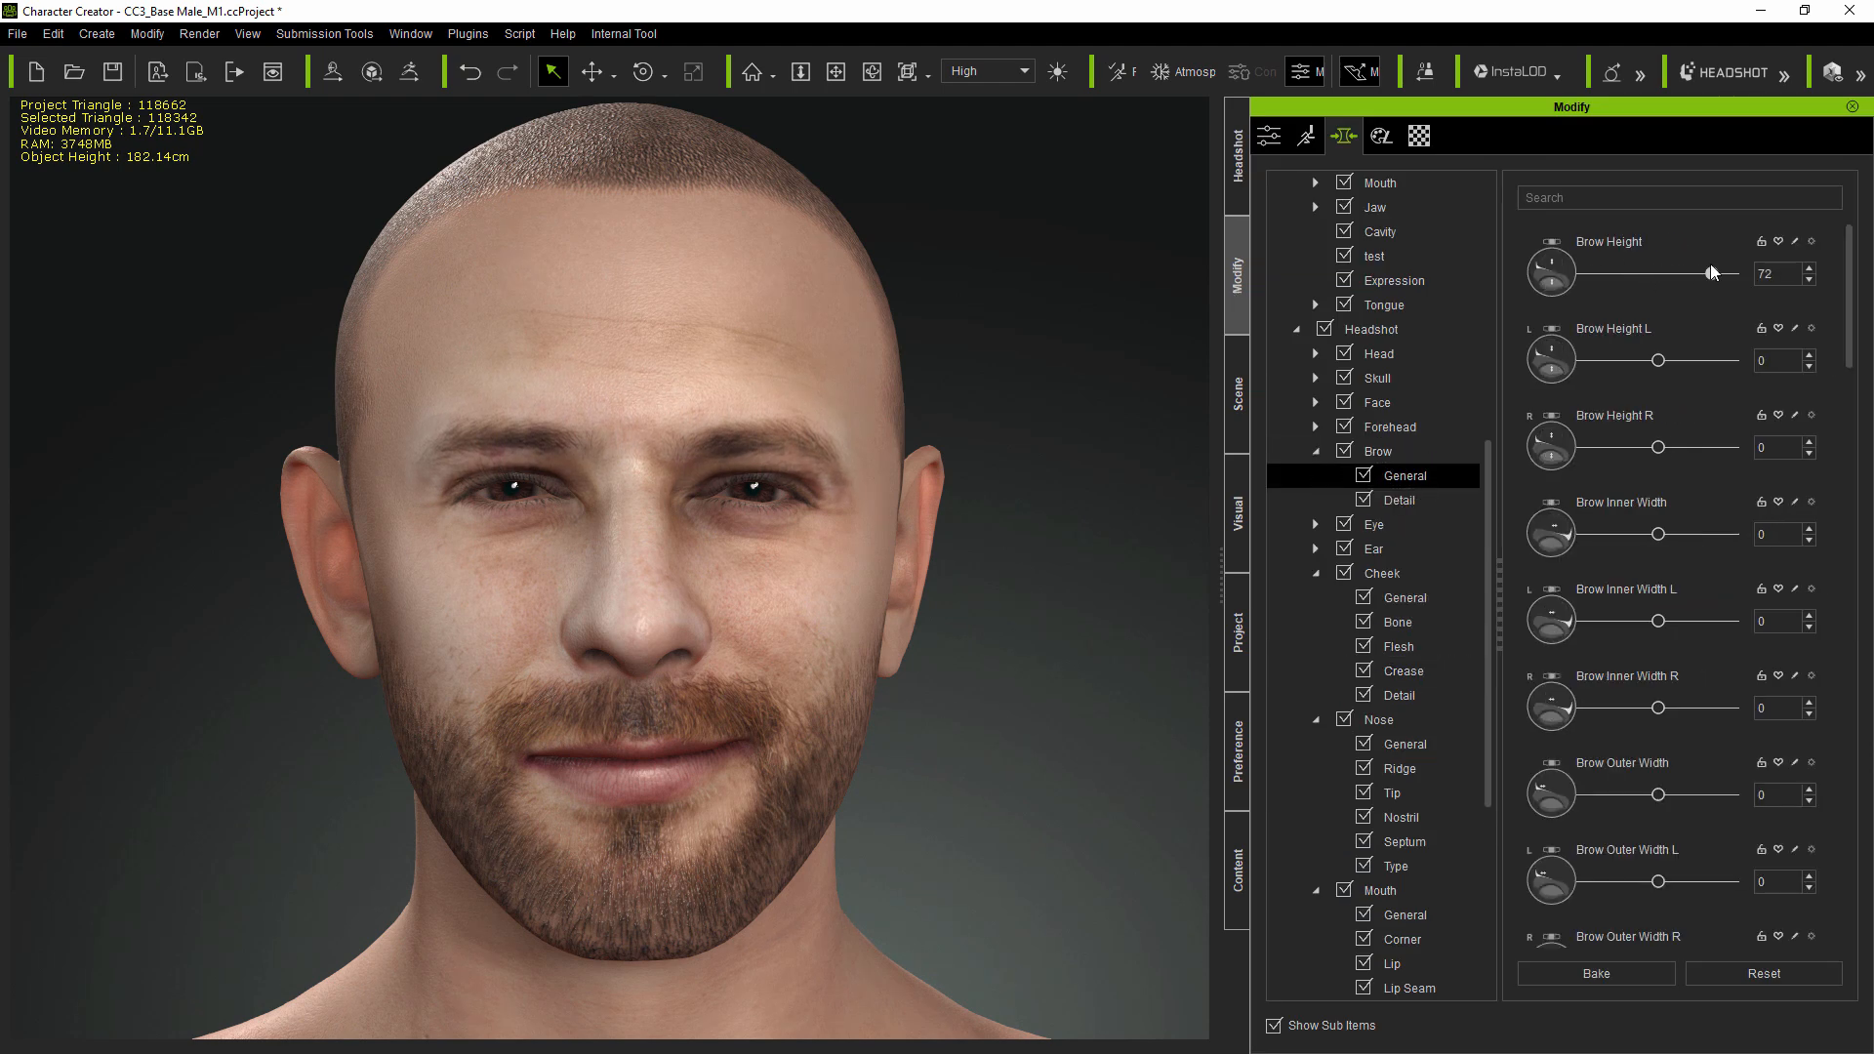
- Set Eye Opening to about 33 and adjust an eyelid height morph below it
left_click(1316, 524)
left_click(1464, 622)
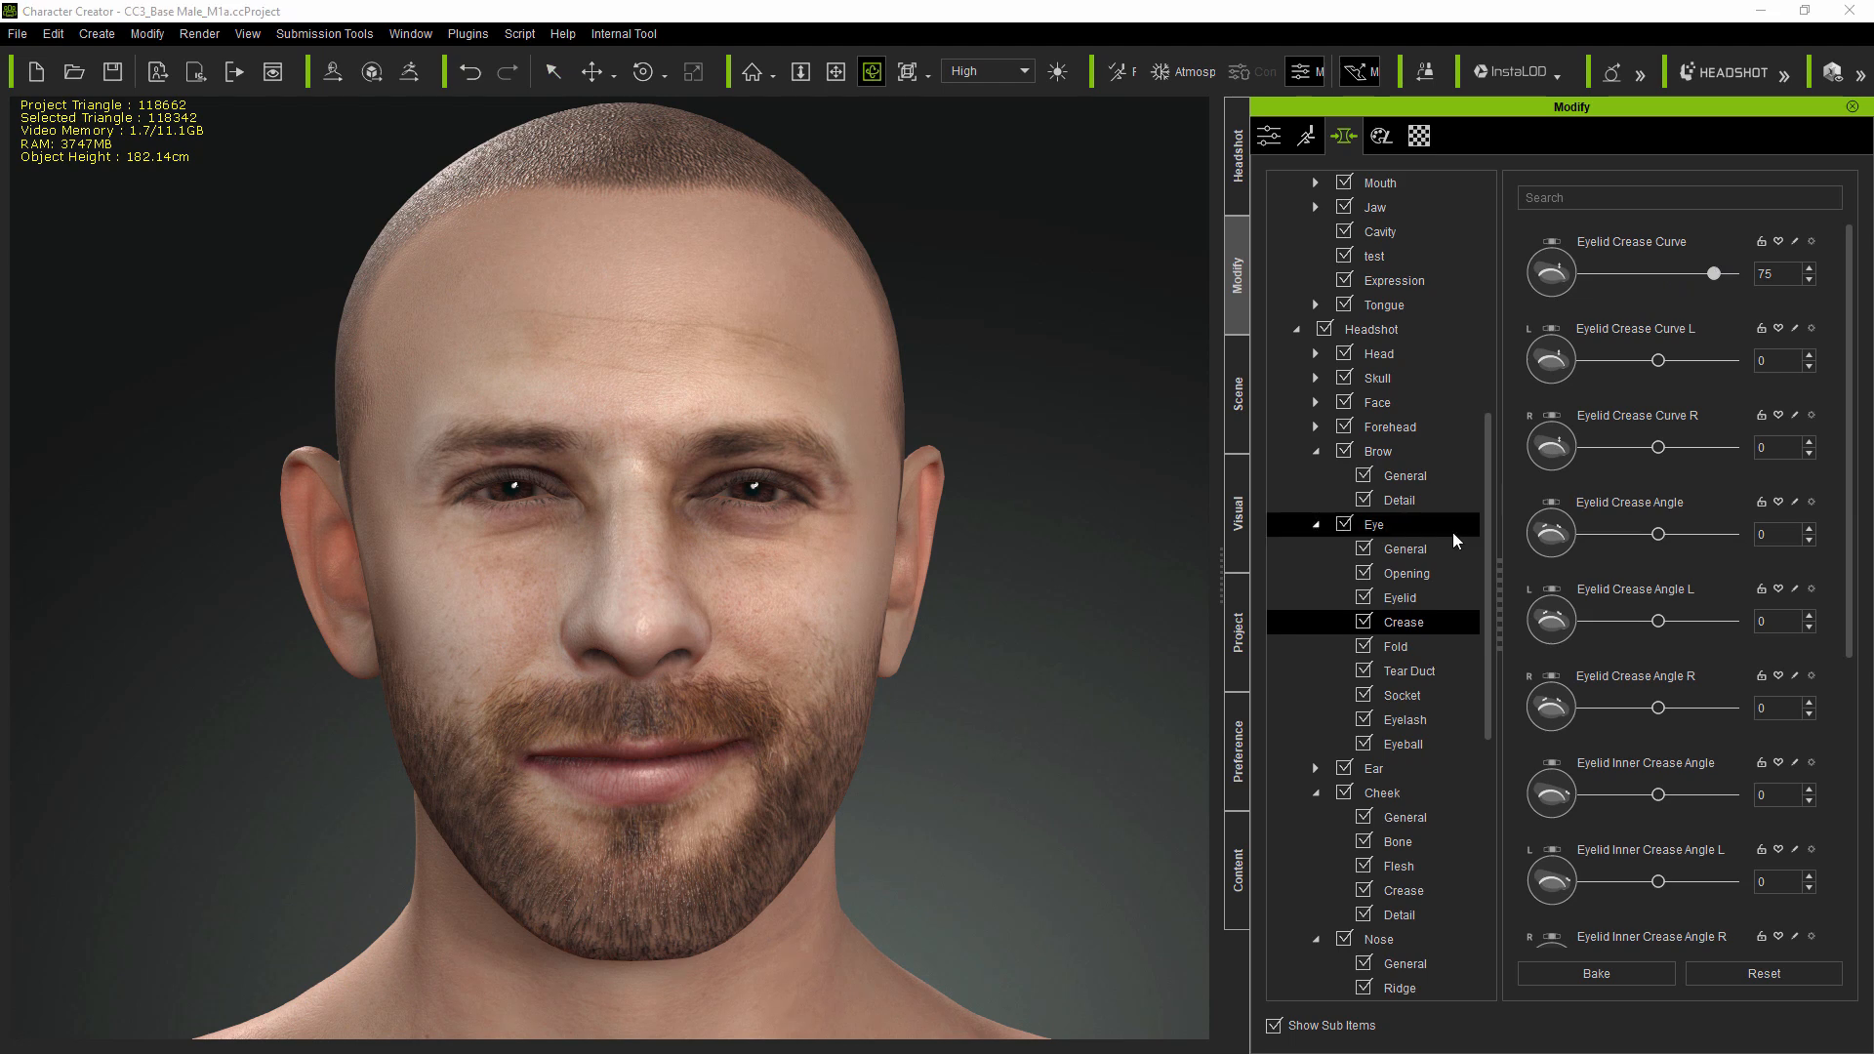
left_click(1406, 573)
left_click_drag(1657, 535, 1674, 538)
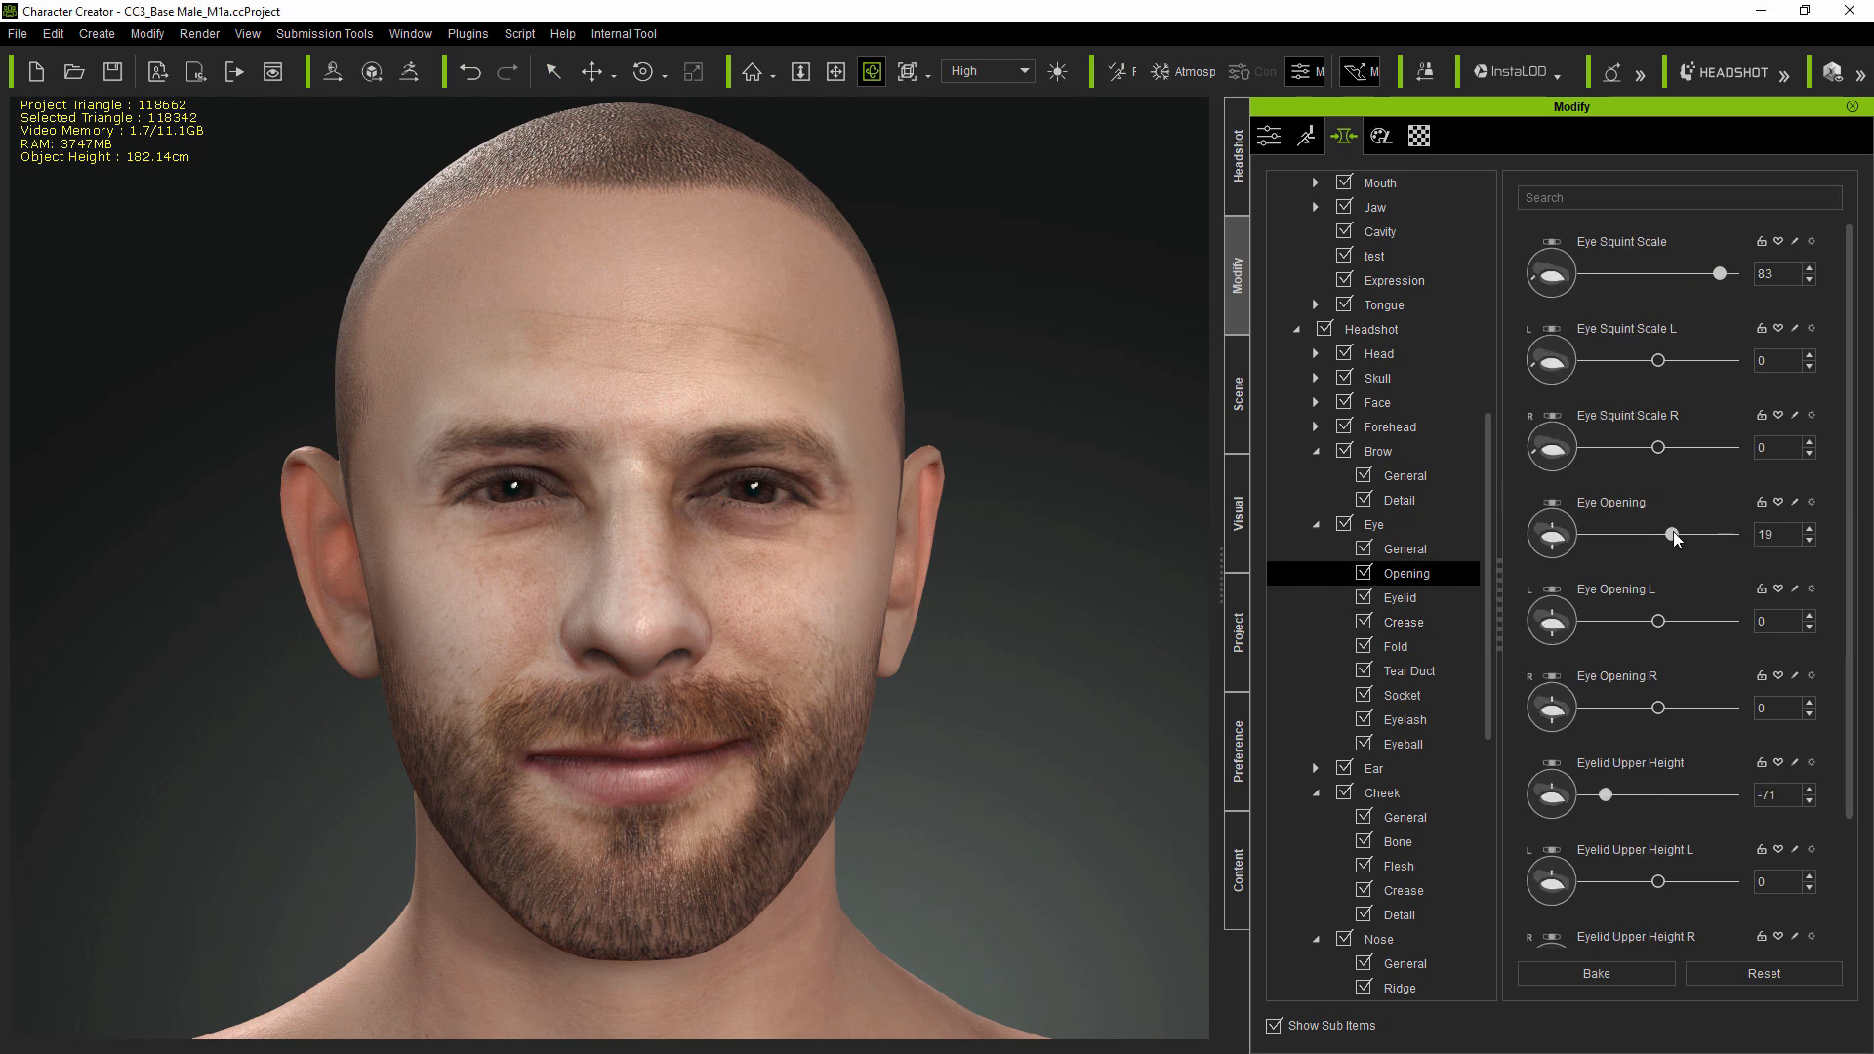
left_click_drag(1849, 626, 1837, 745)
left_click_drag(1658, 728, 1639, 730)
- Set Eyelid Upper Inner Curve to 34 and adjust the next upper eyelid curve morph
left_click(1416, 599)
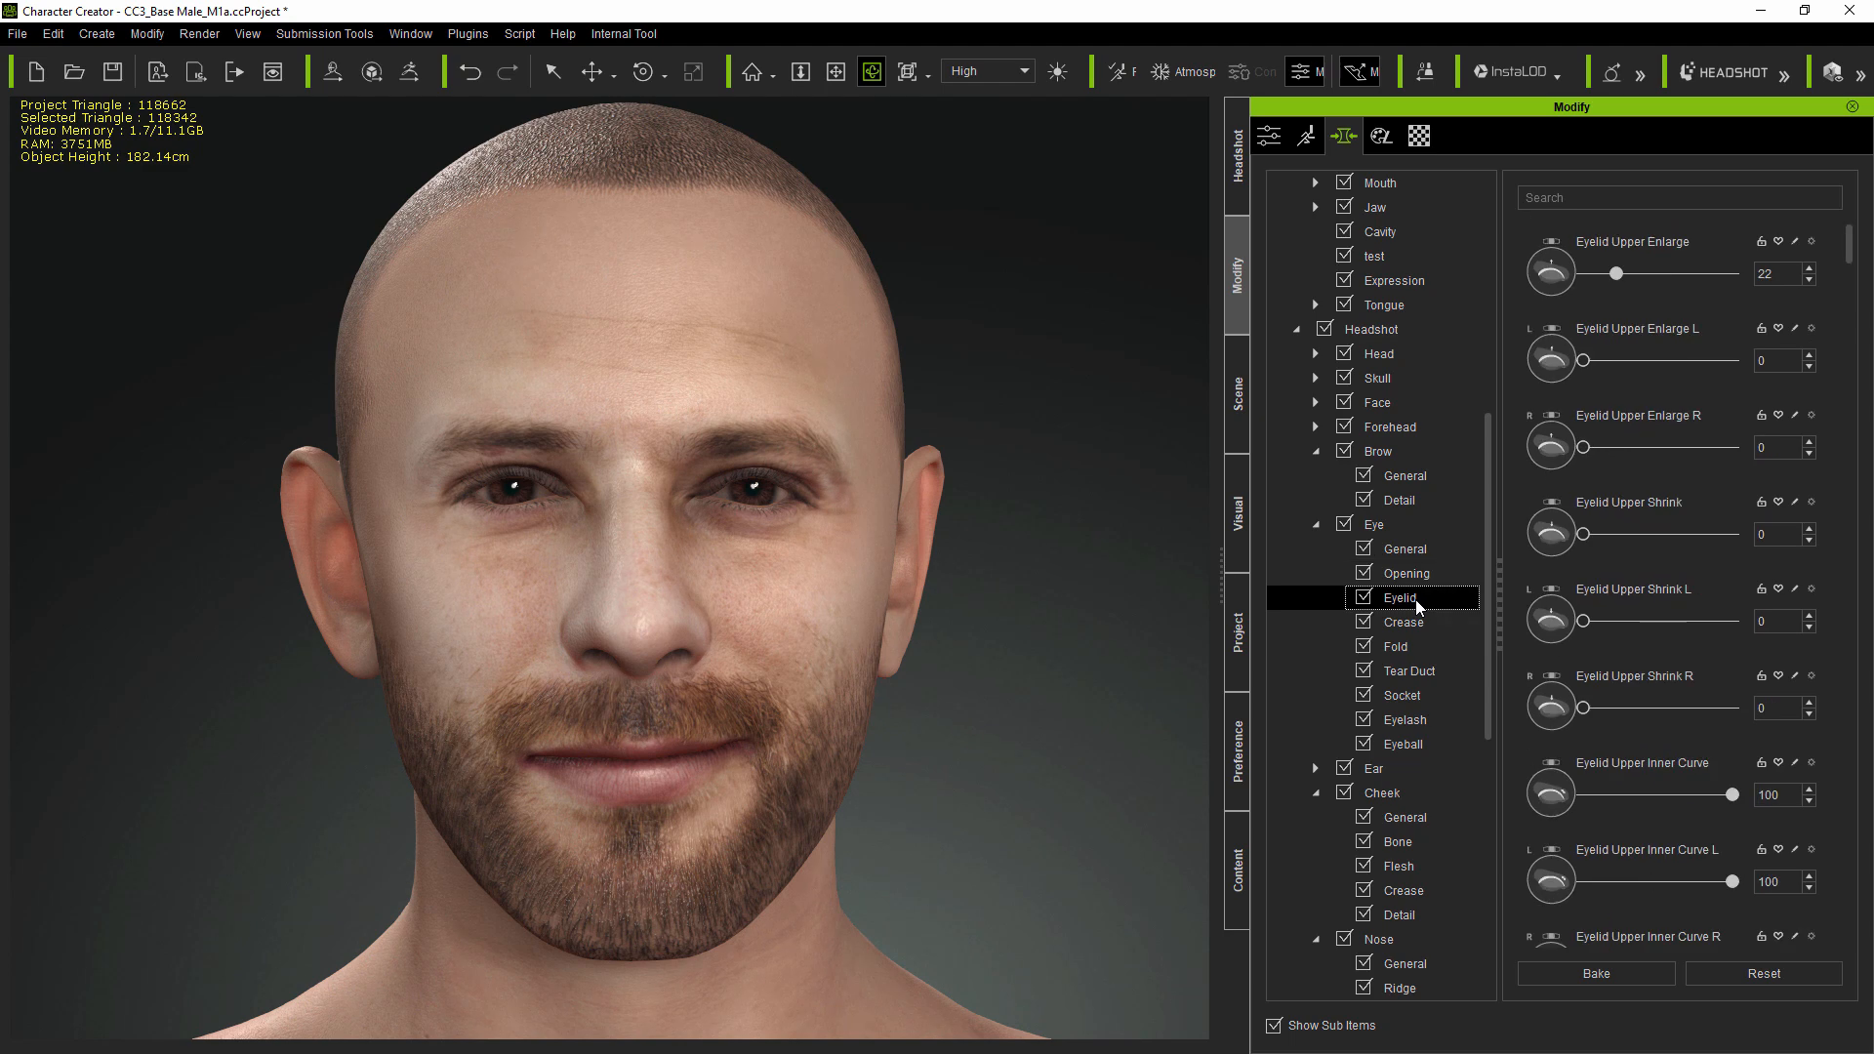
left_click_drag(1850, 254, 1847, 341)
left_click_drag(1738, 398, 1693, 412)
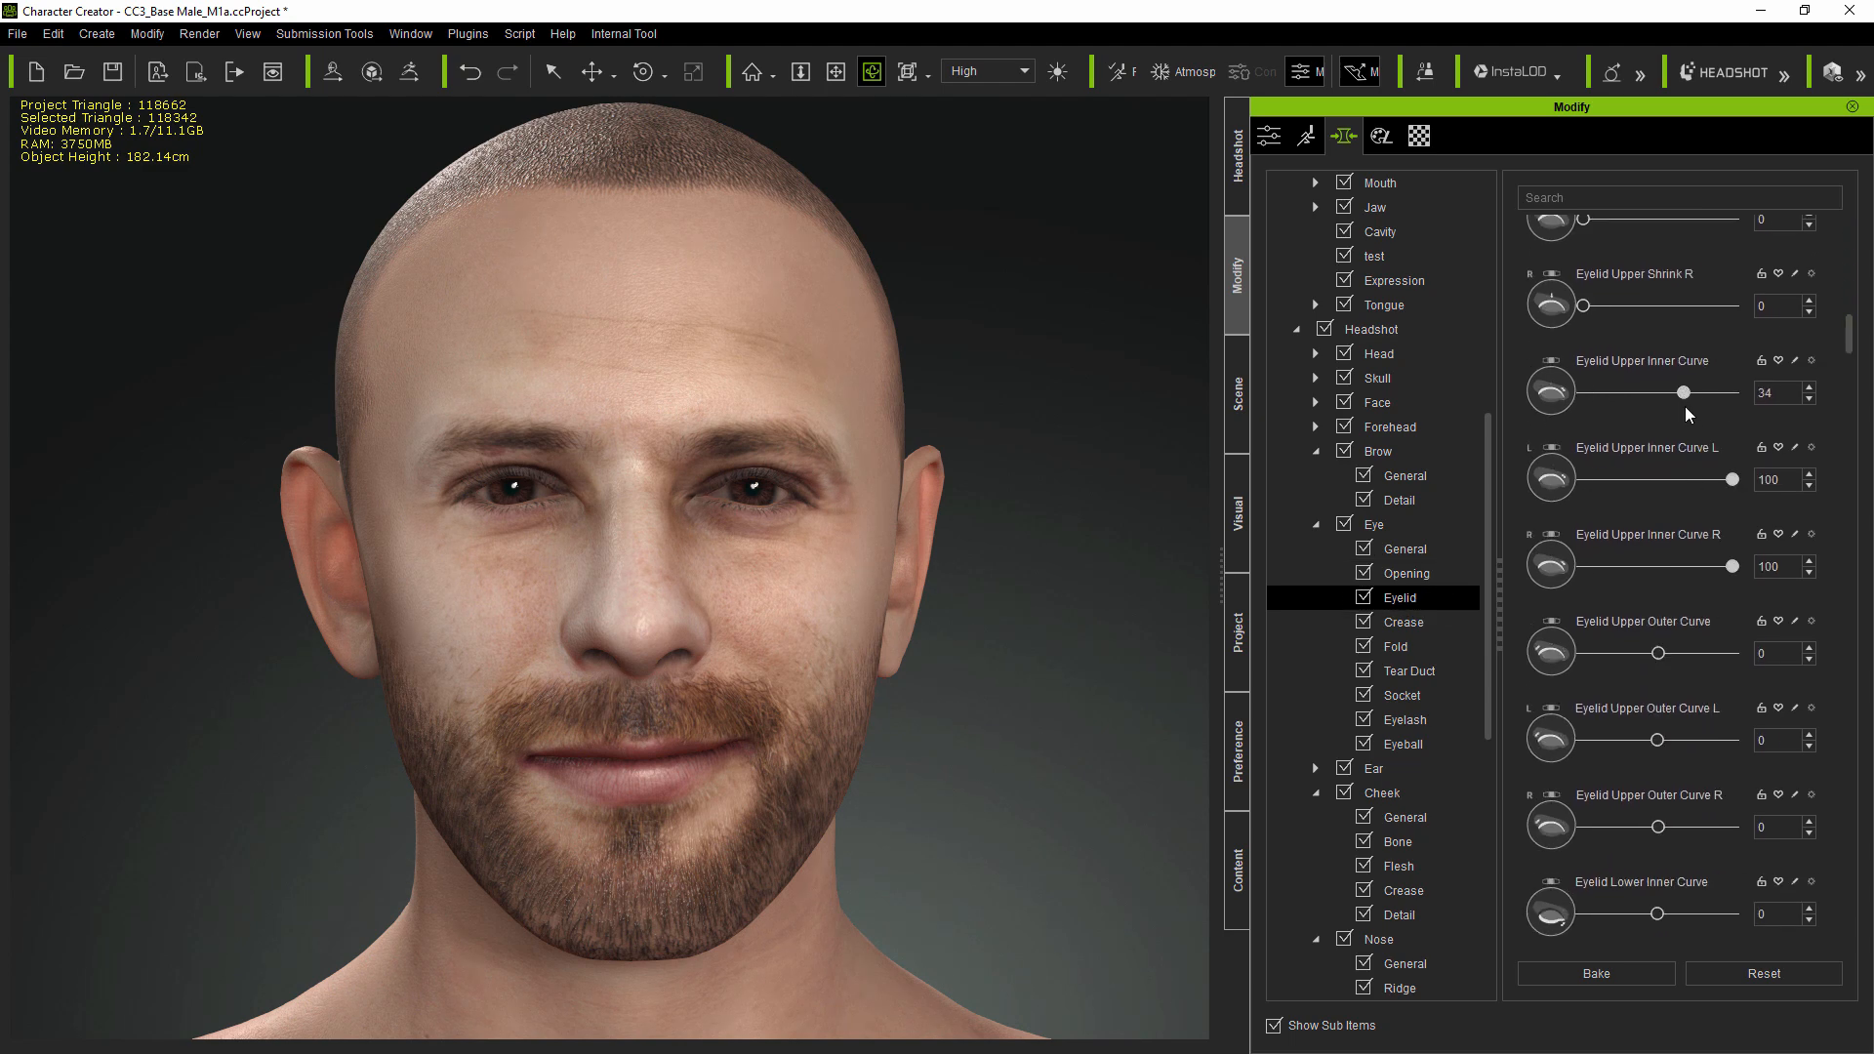
left_click_drag(1851, 336, 1850, 439)
left_click_drag(1657, 456, 1605, 458)
- Set Eyelid Lower Height to -37 in the eye's Opening morphs
left_click(1406, 574)
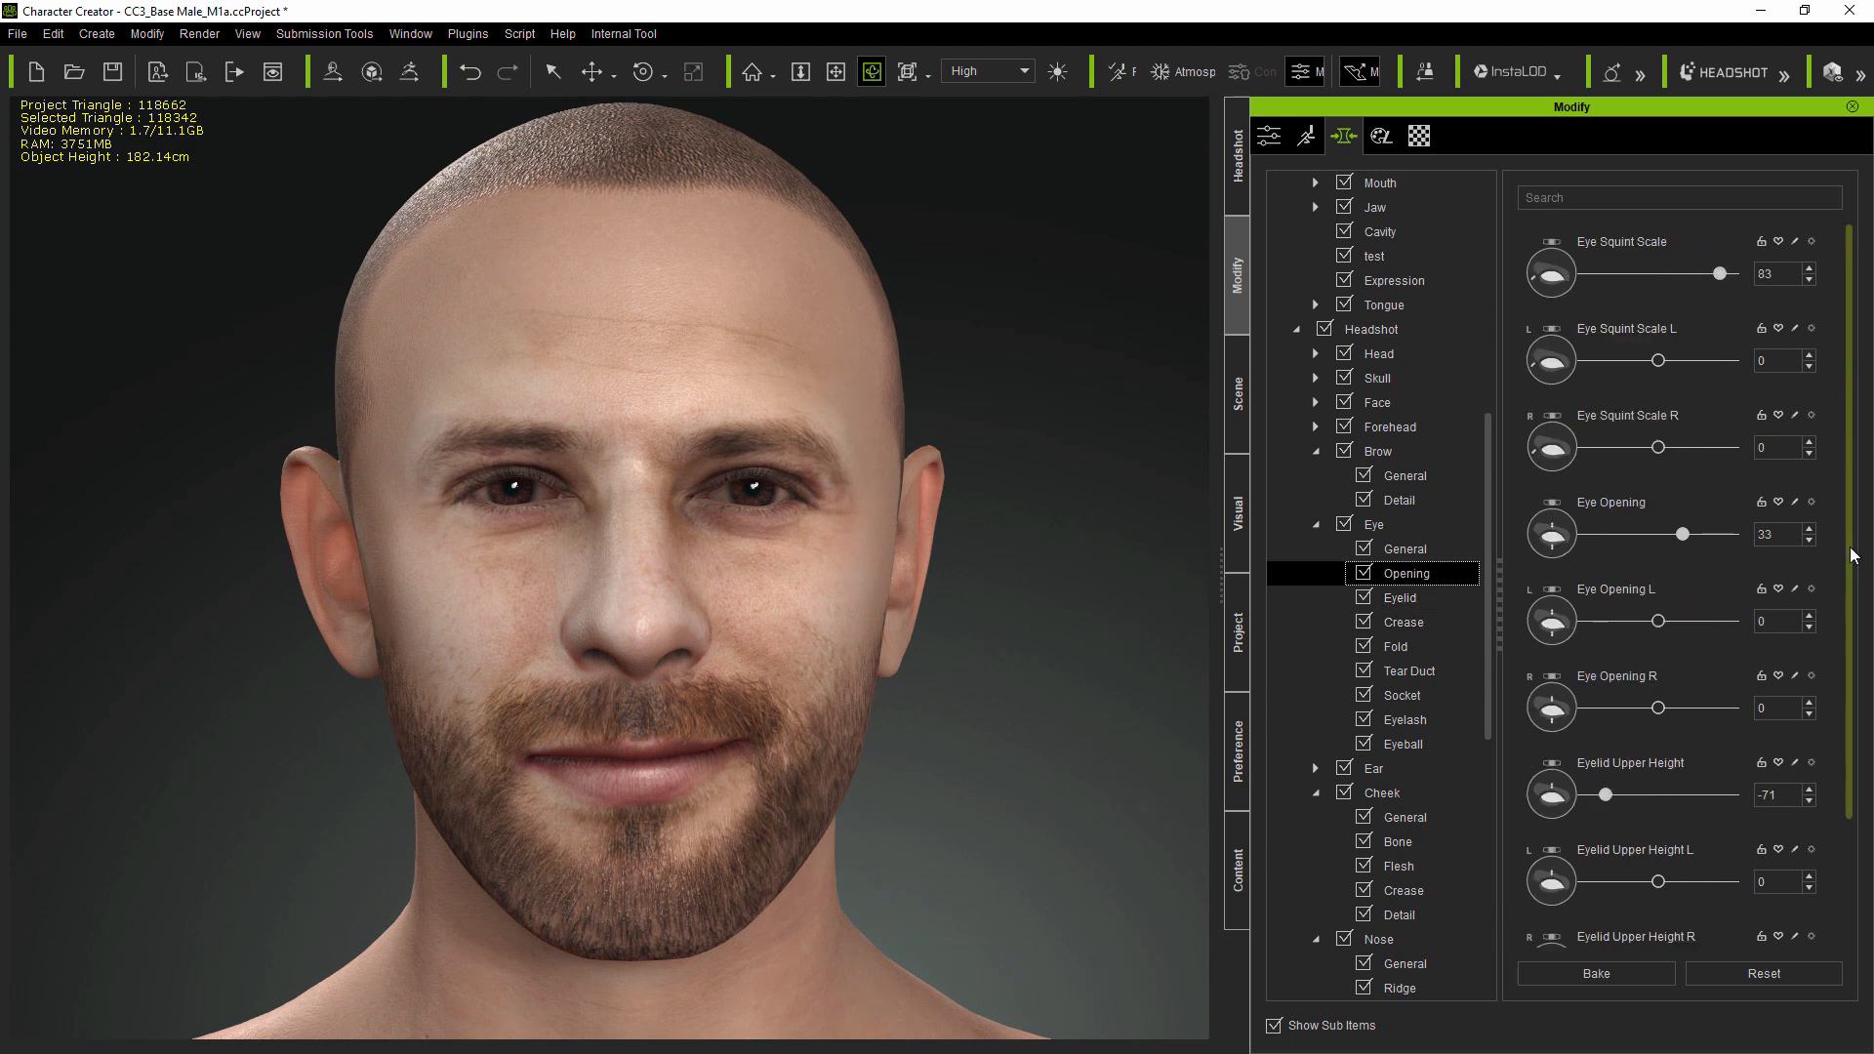
scroll(1650, 586, "down", 3)
left_click_drag(1657, 729, 1632, 737)
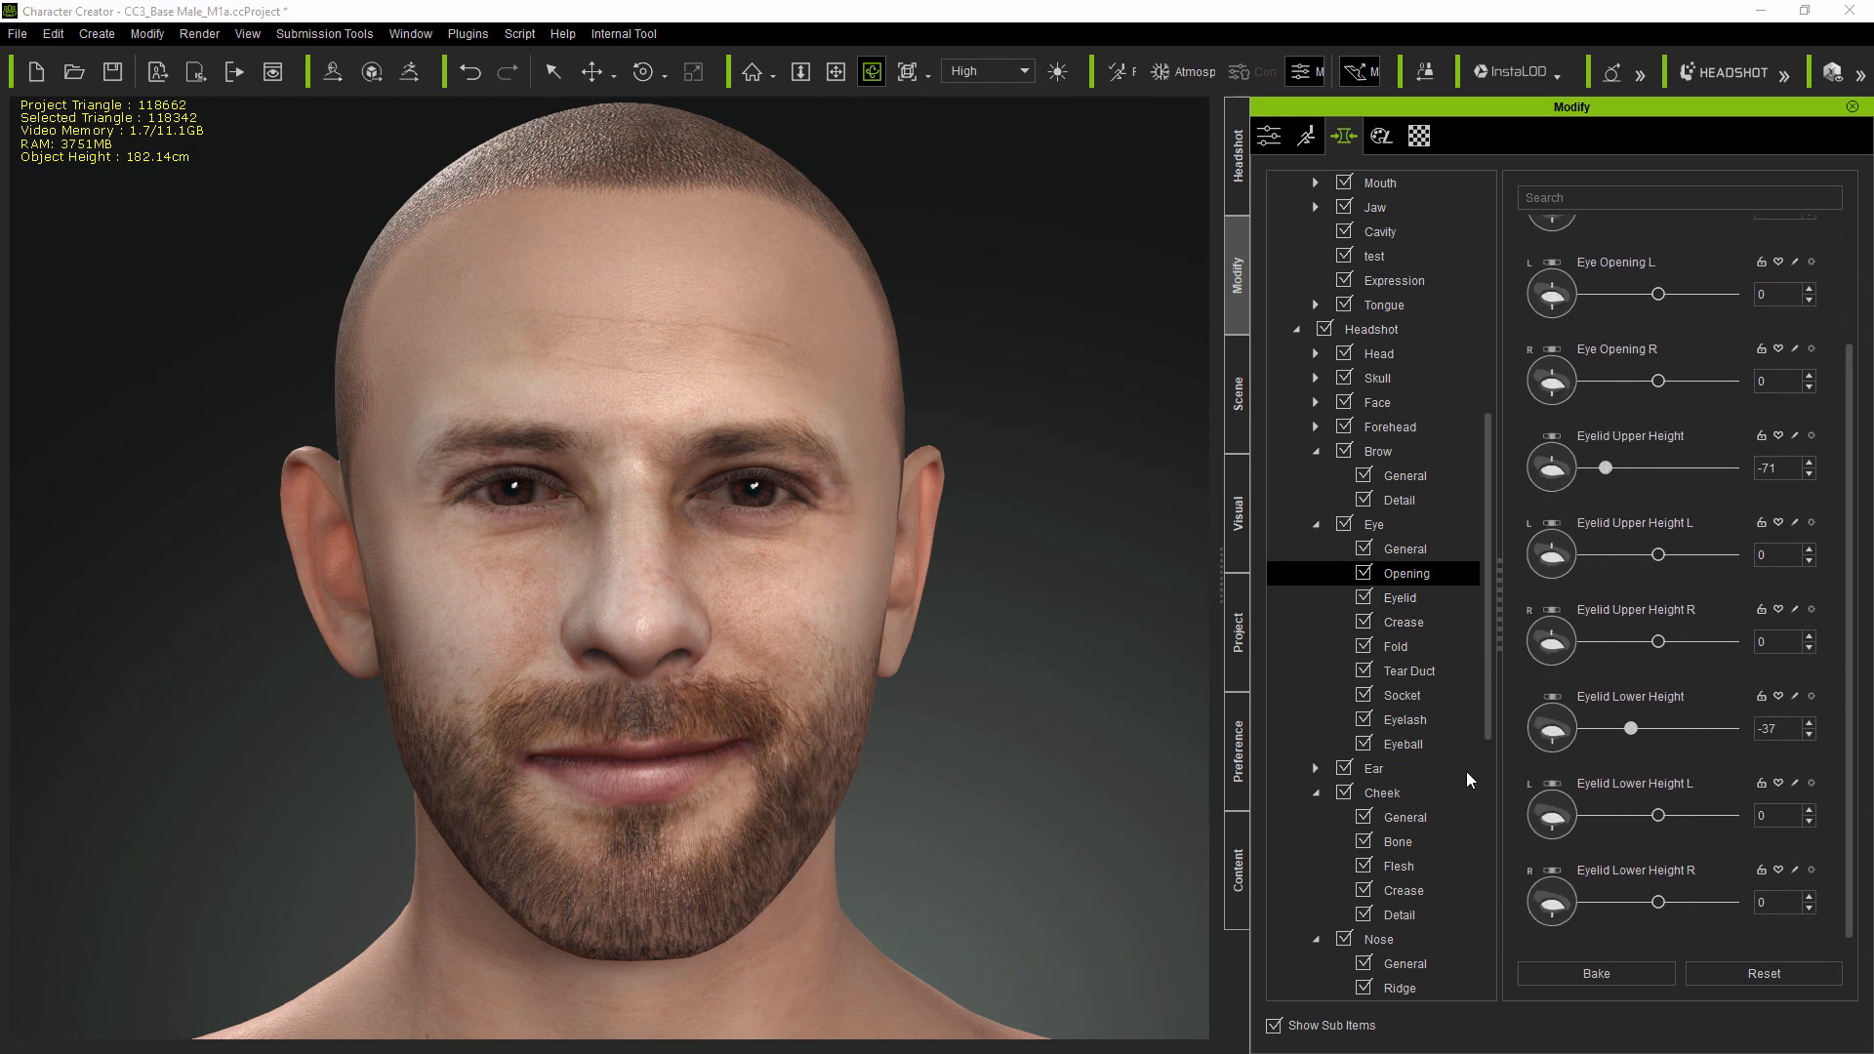
- Set Cheek Height to -45 and the mouth's Mouth Curve L to -50
left_click(1405, 817)
left_click_drag(1636, 534, 1587, 555)
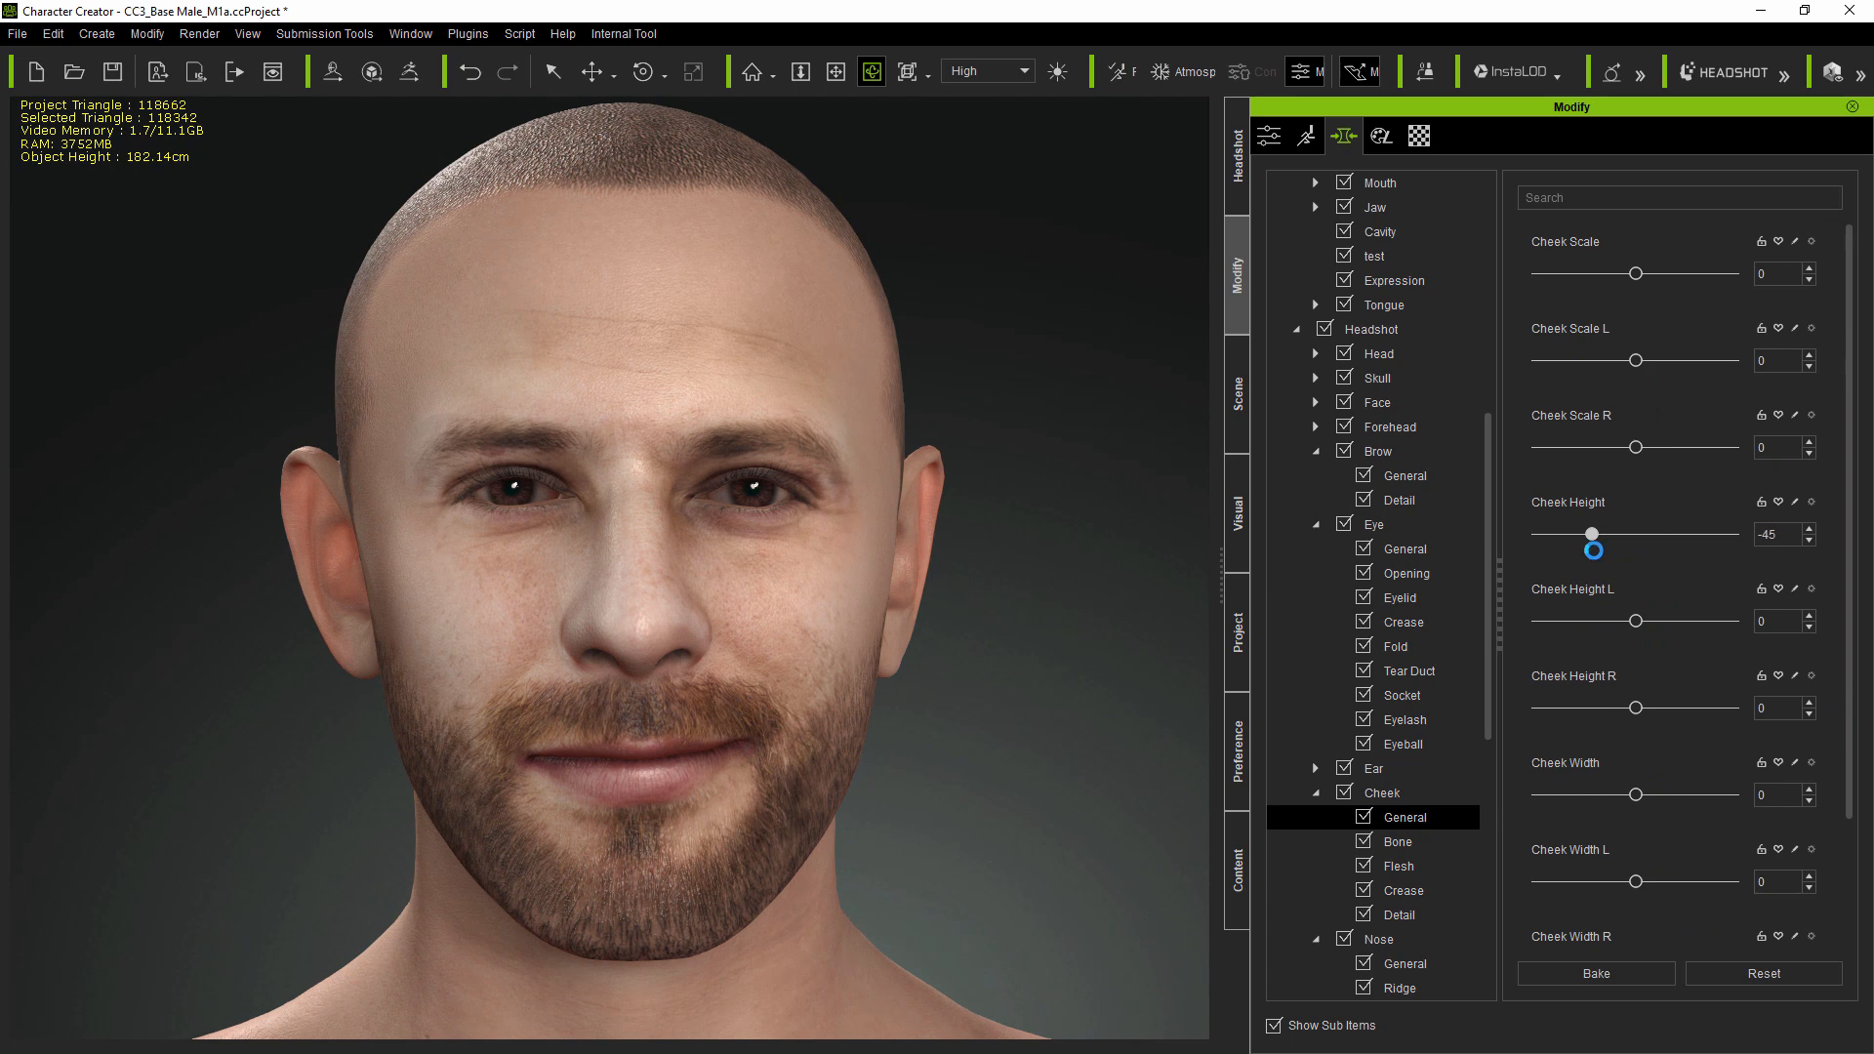
scroll(1496, 800, "down", 5)
left_click(1395, 765)
scroll(1841, 549, "down", 5)
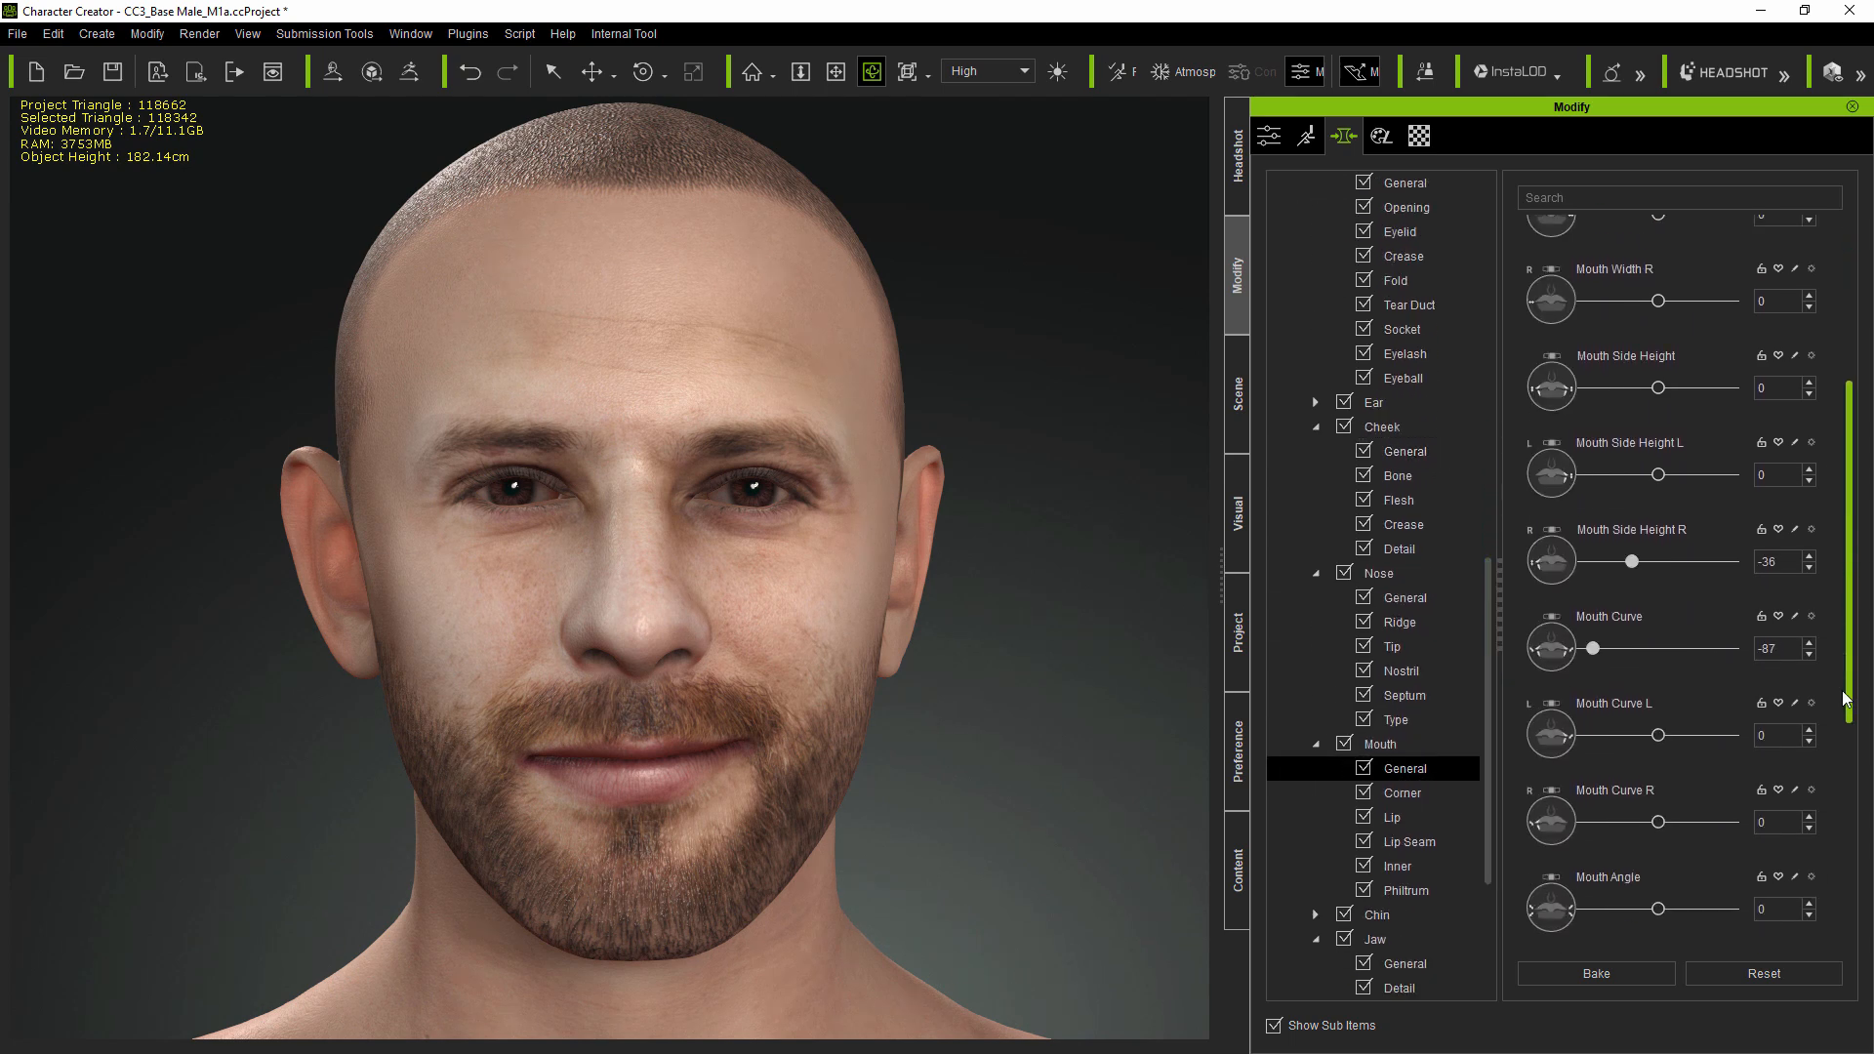
left_click_drag(1657, 584, 1634, 590)
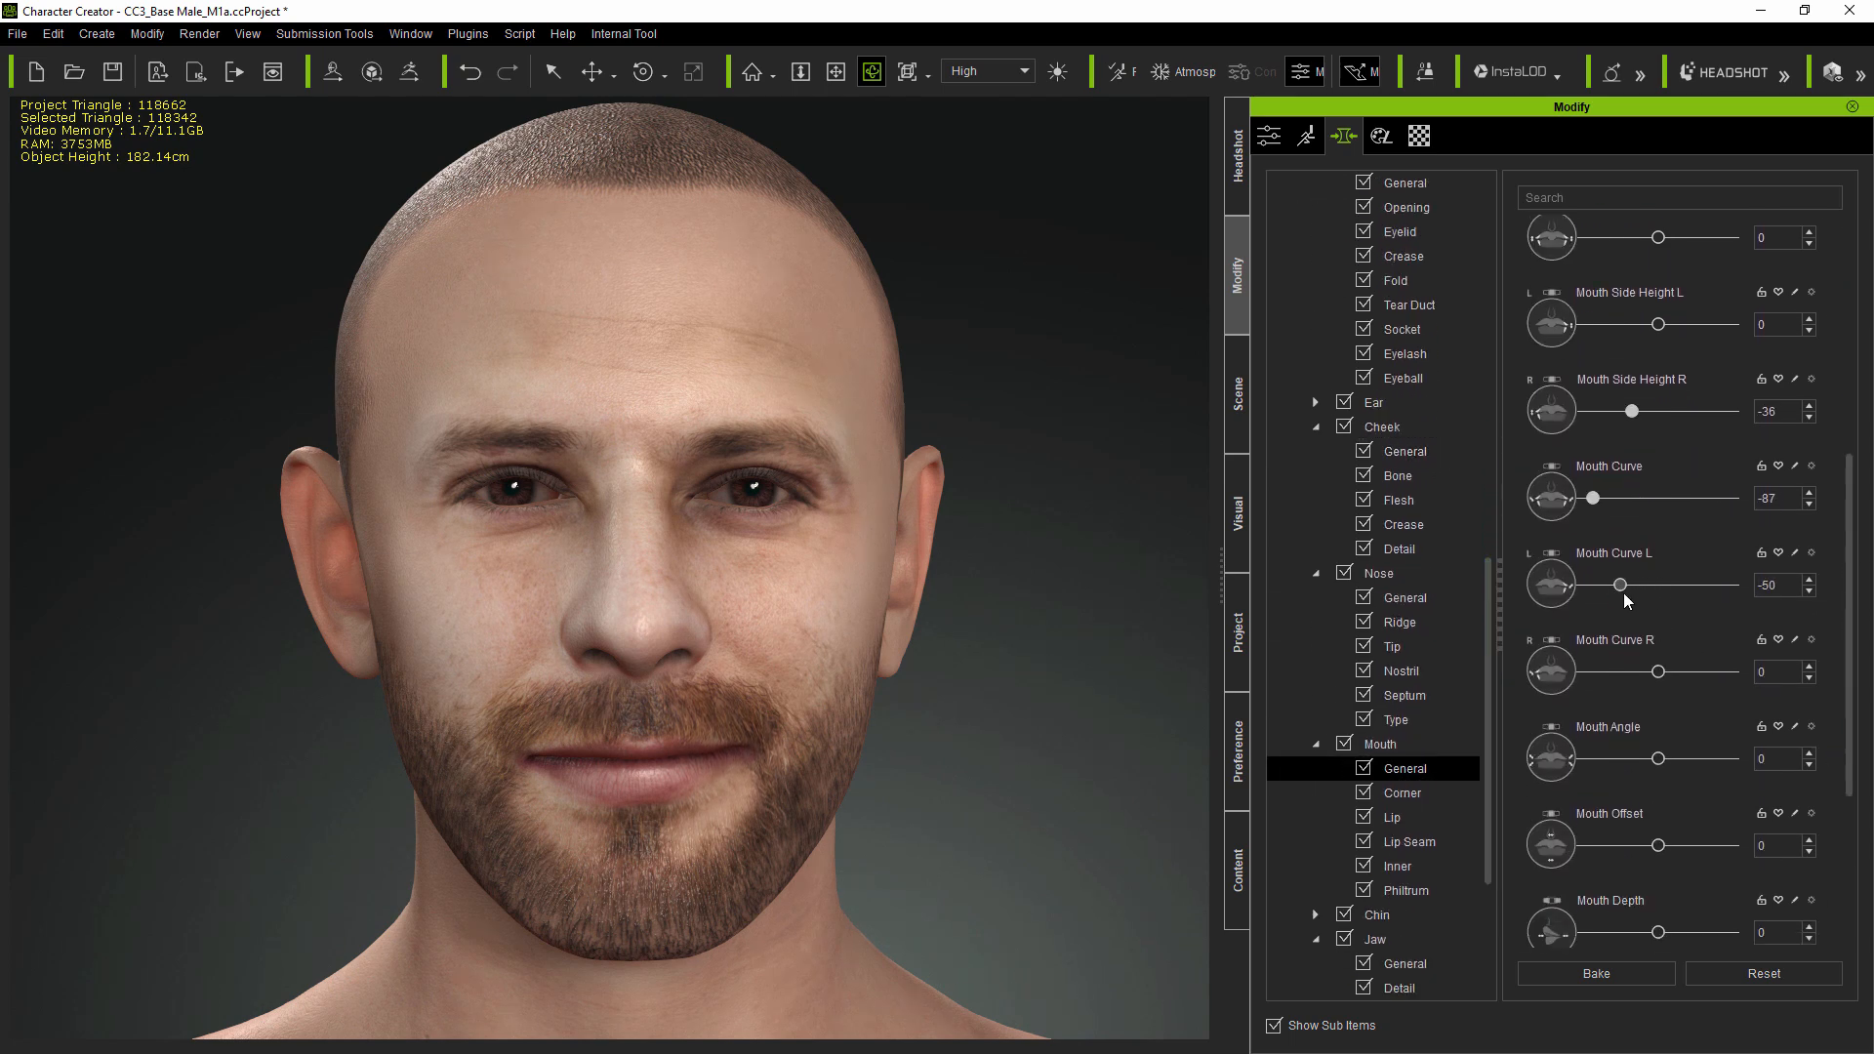
- Preview several Happy facial expressions in Edit Facial to check the smile, resetting the expression and closing the dialog
left_click(1306, 136)
left_click(1544, 303)
left_click(1421, 534)
left_click(1529, 536)
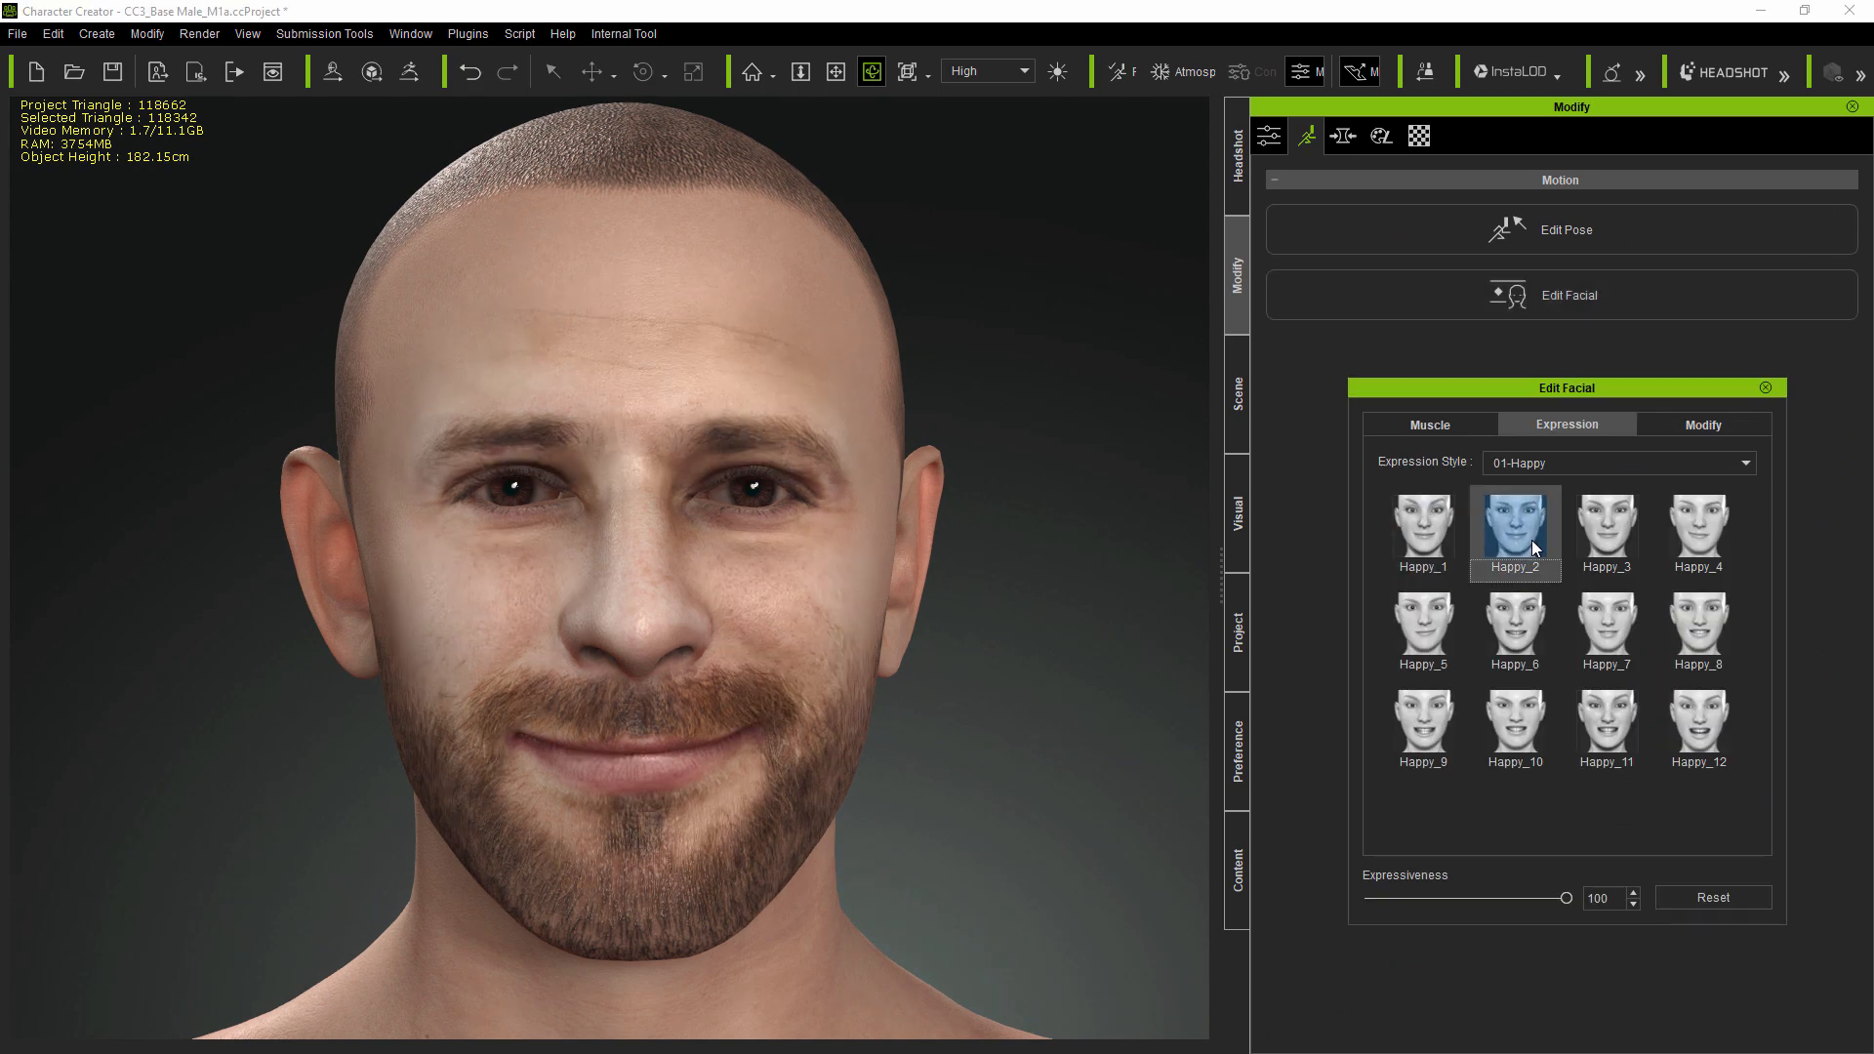
left_click(1517, 625)
left_click(1607, 724)
left_click(1710, 733)
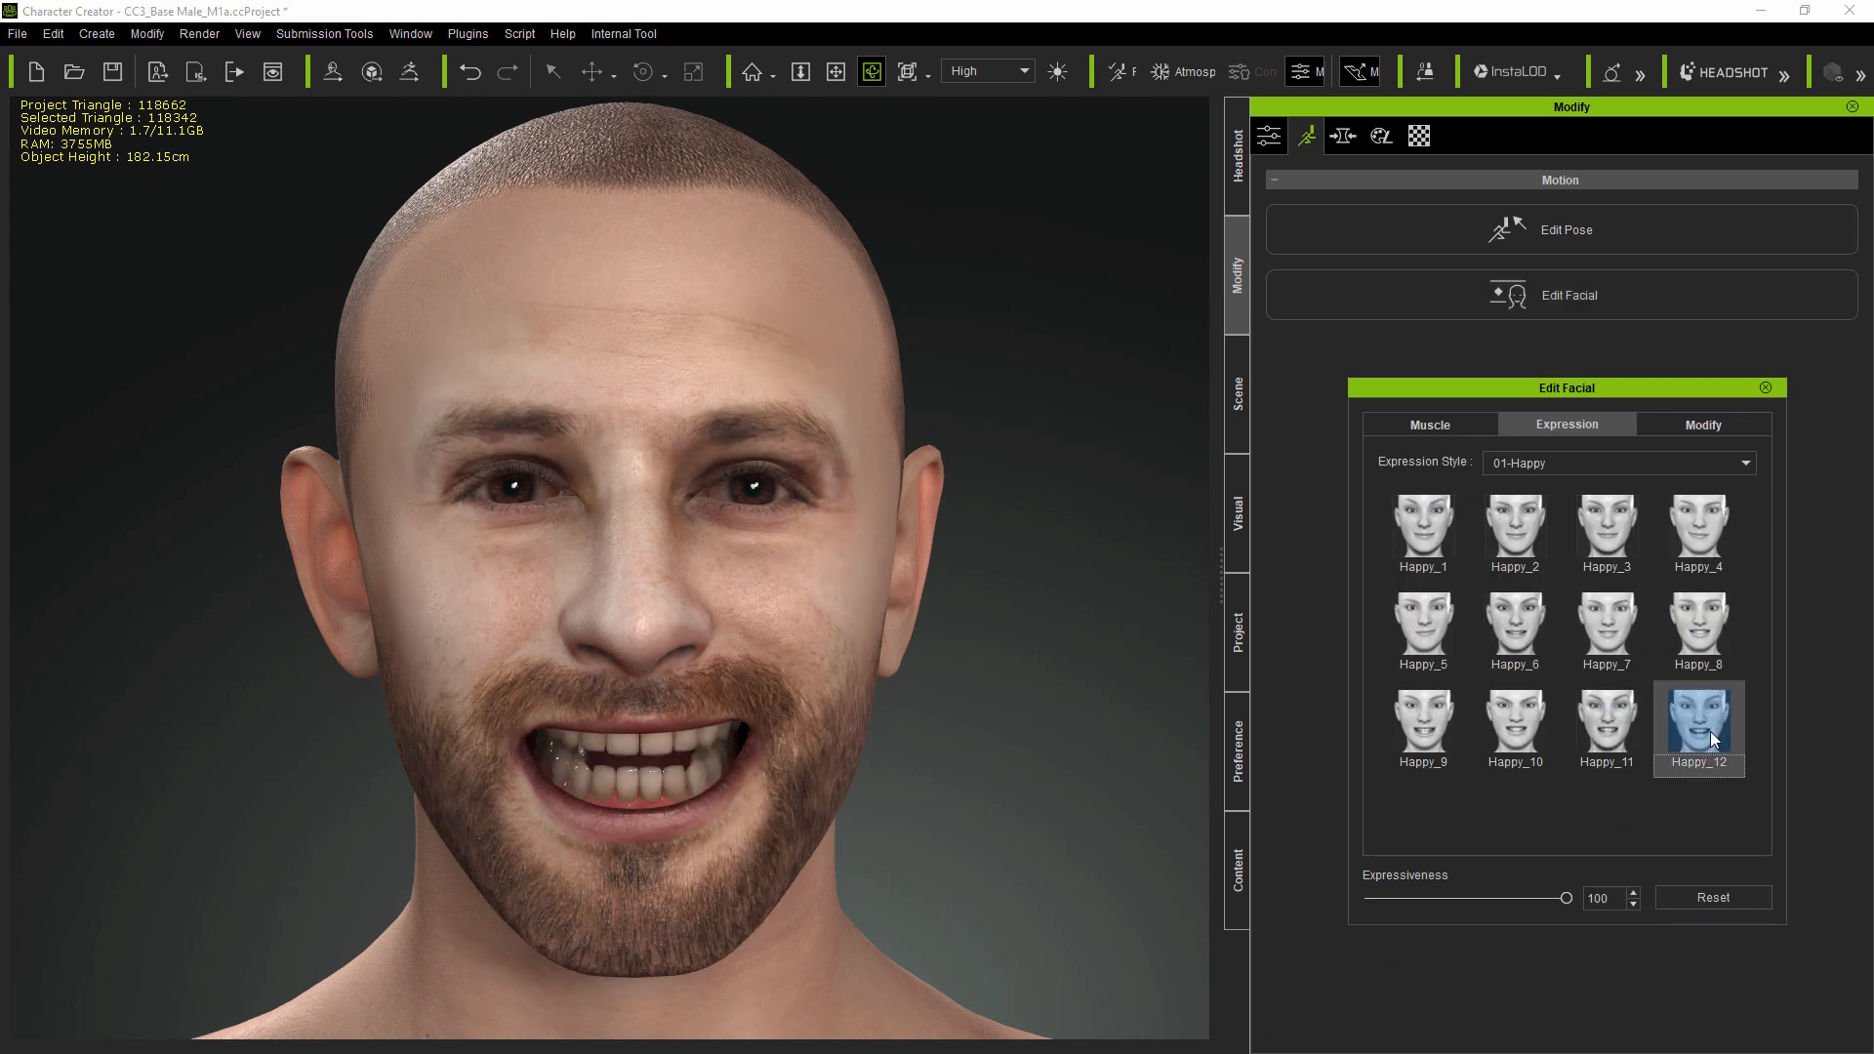
left_click(1714, 899)
left_click(1765, 387)
- Set the Headshot mouth's Mouth Height to -44 and Mouth Width to -39
left_click_drag(1484, 427, 1485, 701)
left_click(1315, 671)
left_click(1414, 718)
left_click_drag(1714, 359, 1657, 377)
left_click_drag(1660, 448, 1629, 448)
left_click(1406, 699)
left_click_drag(1656, 368, 1625, 366)
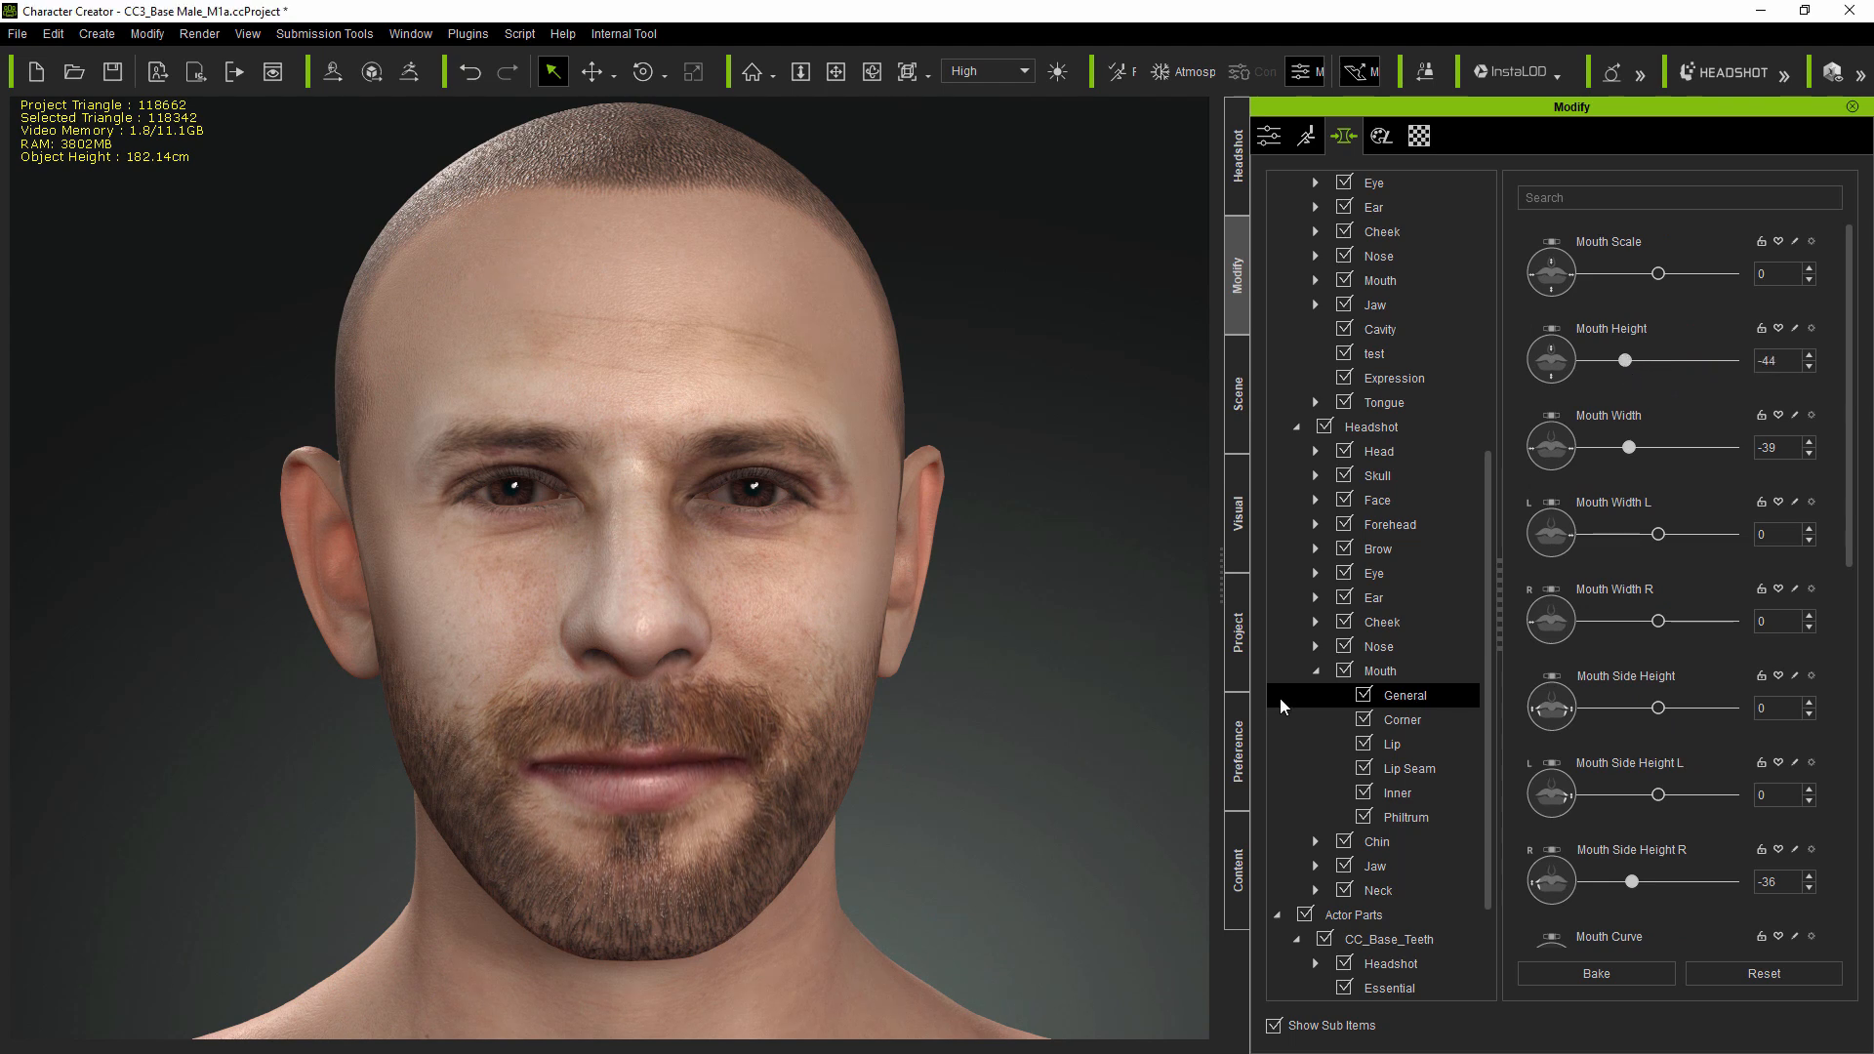
- Set the Headshot nose's Nose Height to -25
left_click(1315, 646)
left_click(1410, 672)
left_click_drag(1667, 447, 1655, 447)
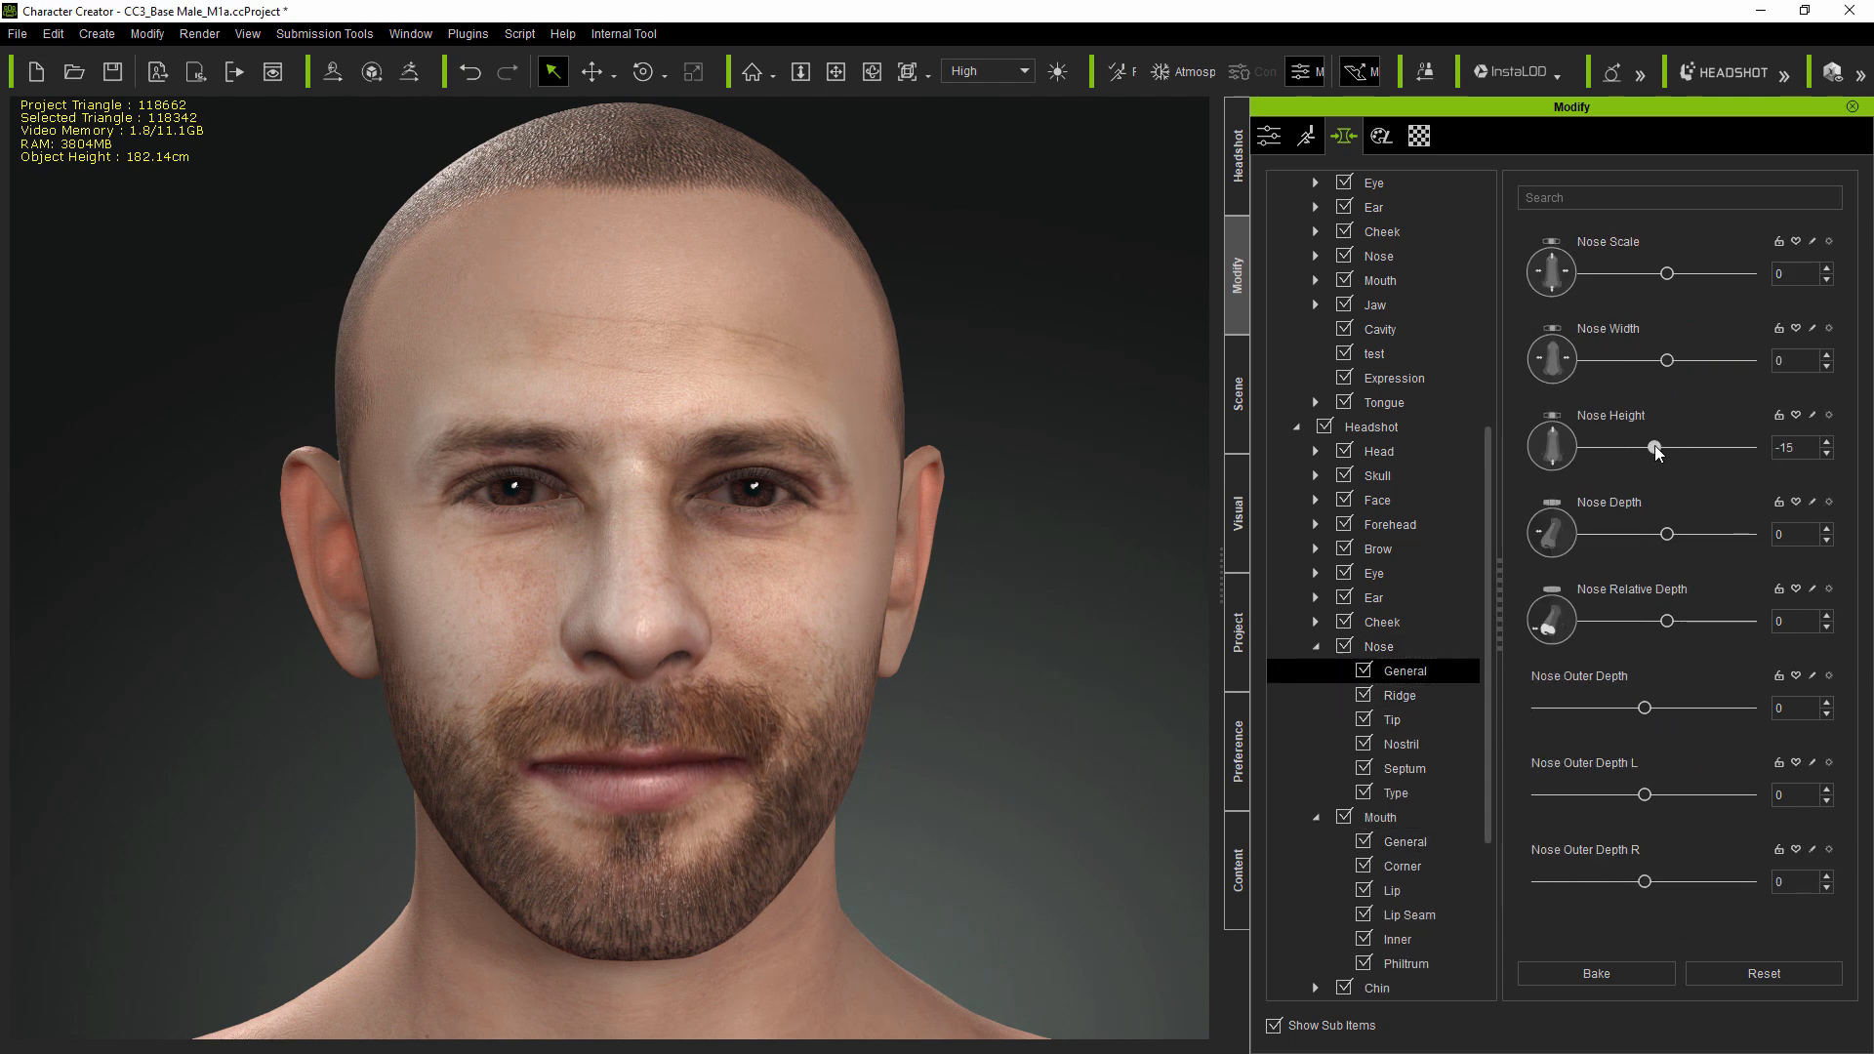
right_click_drag(1130, 737, 823, 656)
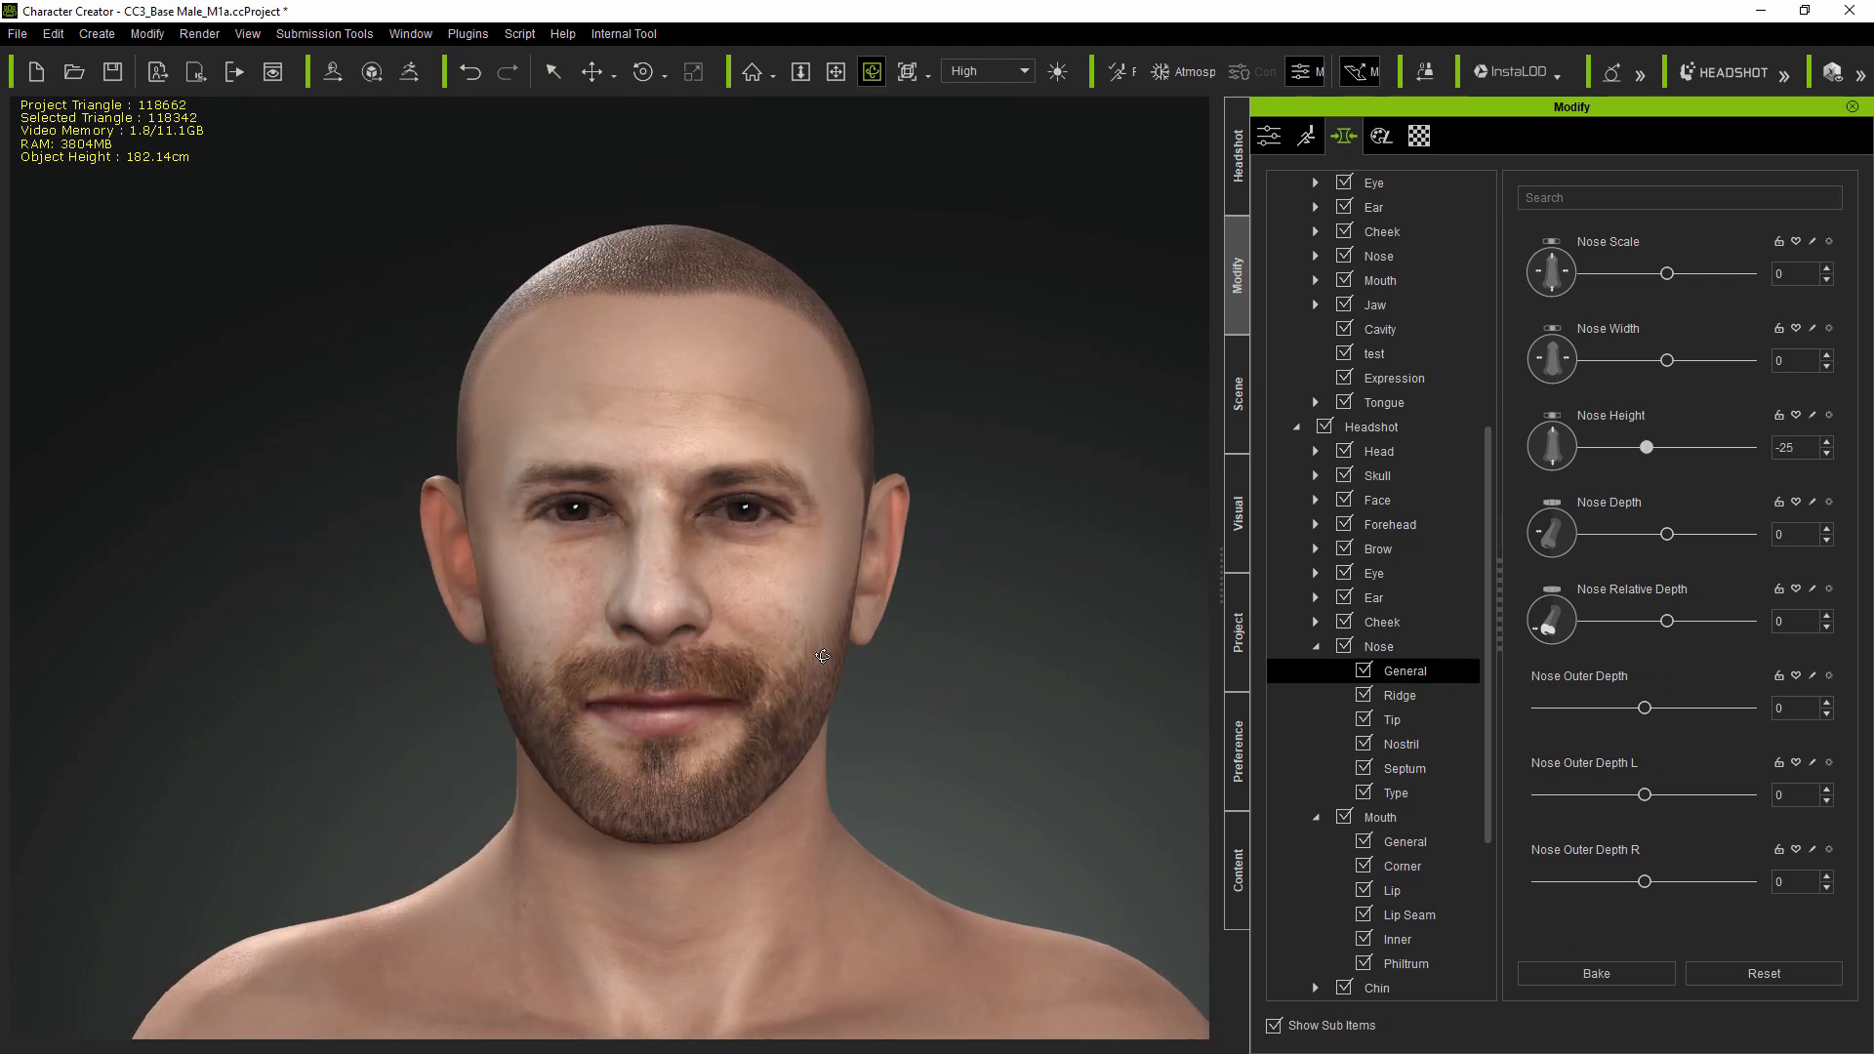
- Preview Happy expressions again in Edit Facial to check the adjusted smile, resetting the expression and closing the dialog
left_click(1306, 135)
left_click(1522, 295)
left_click(1517, 525)
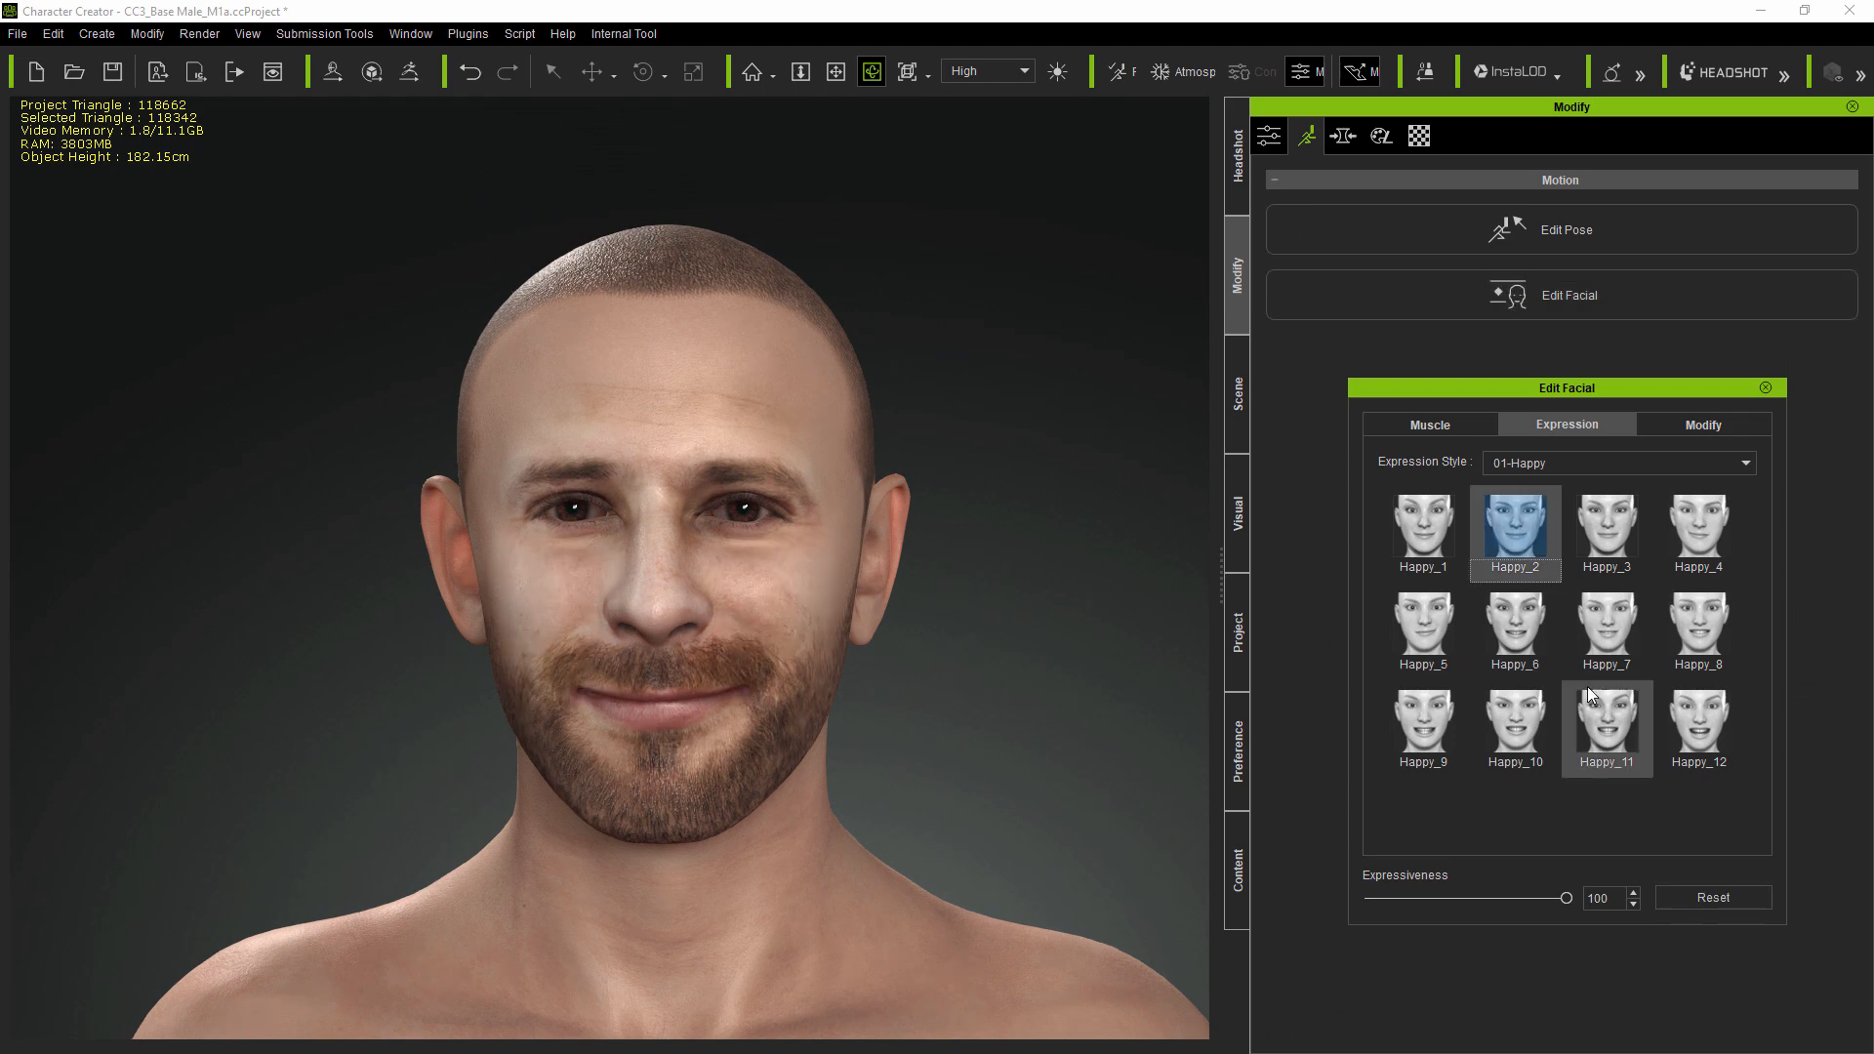
left_click(1605, 634)
left_click(1609, 727)
left_click(1699, 734)
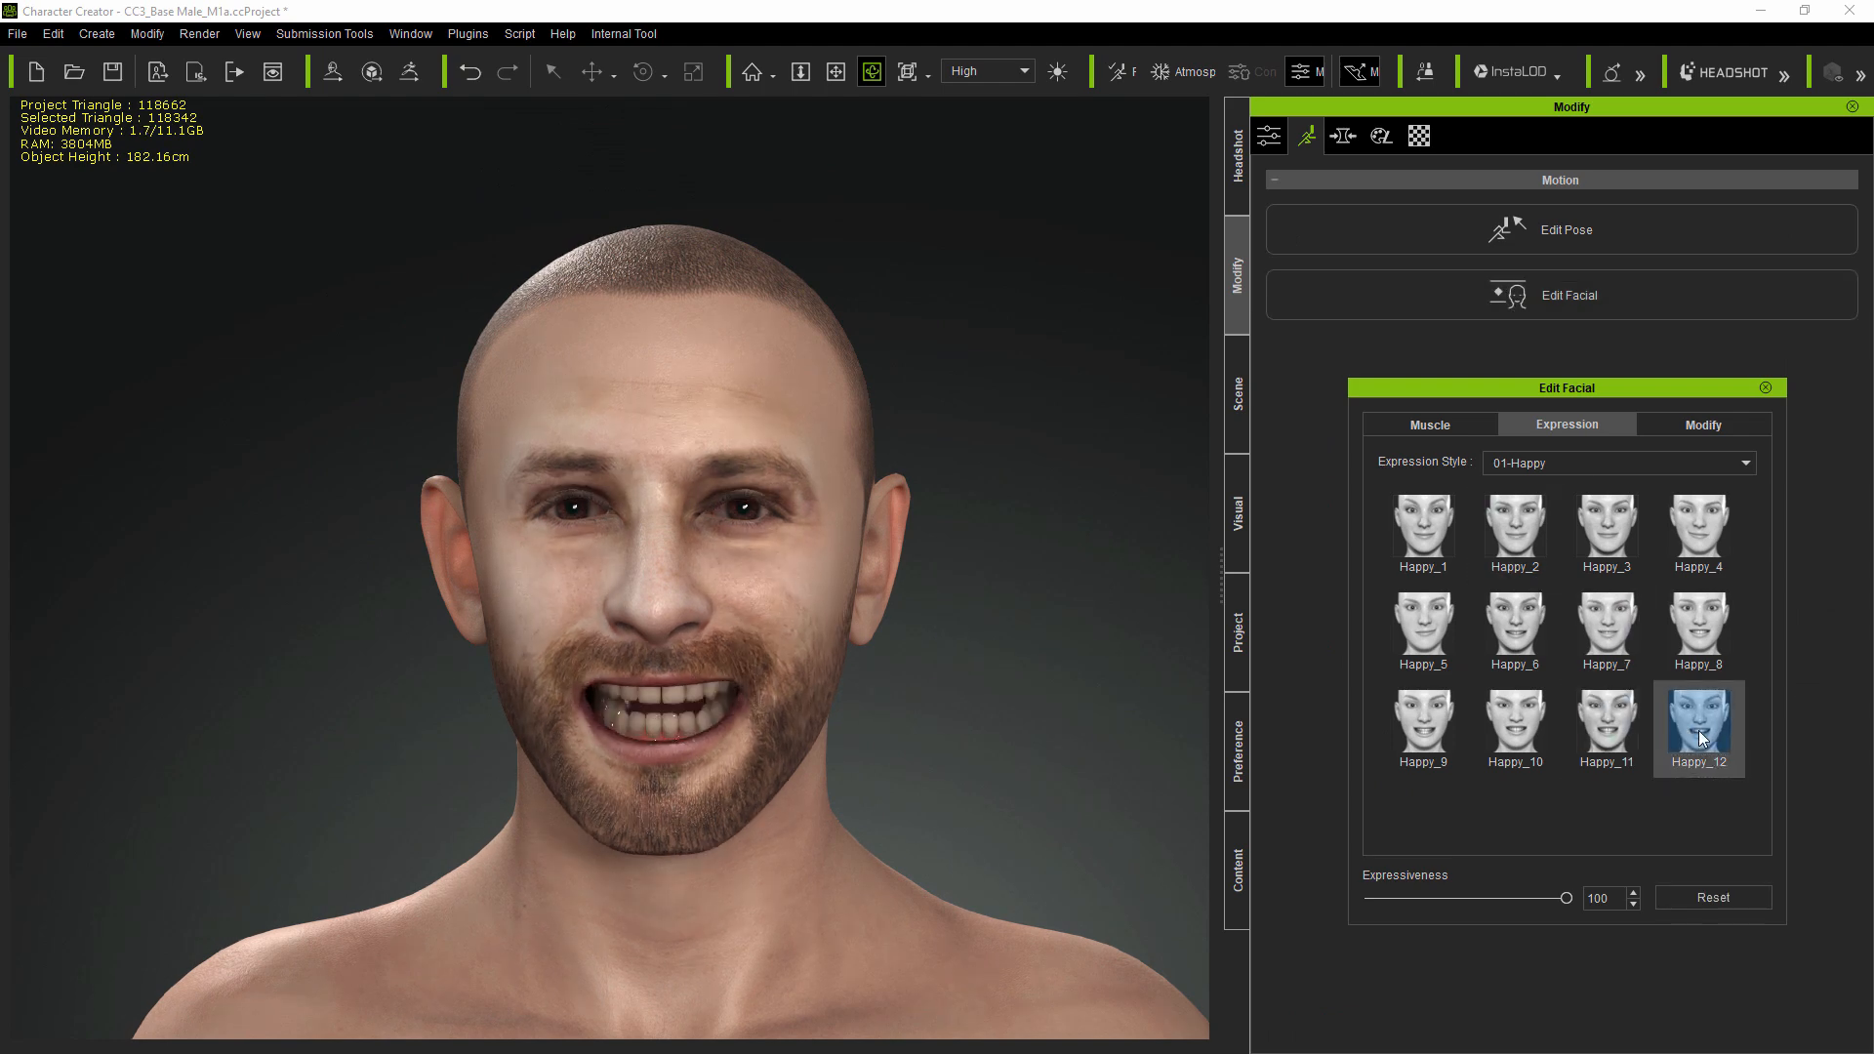
left_click(1712, 902)
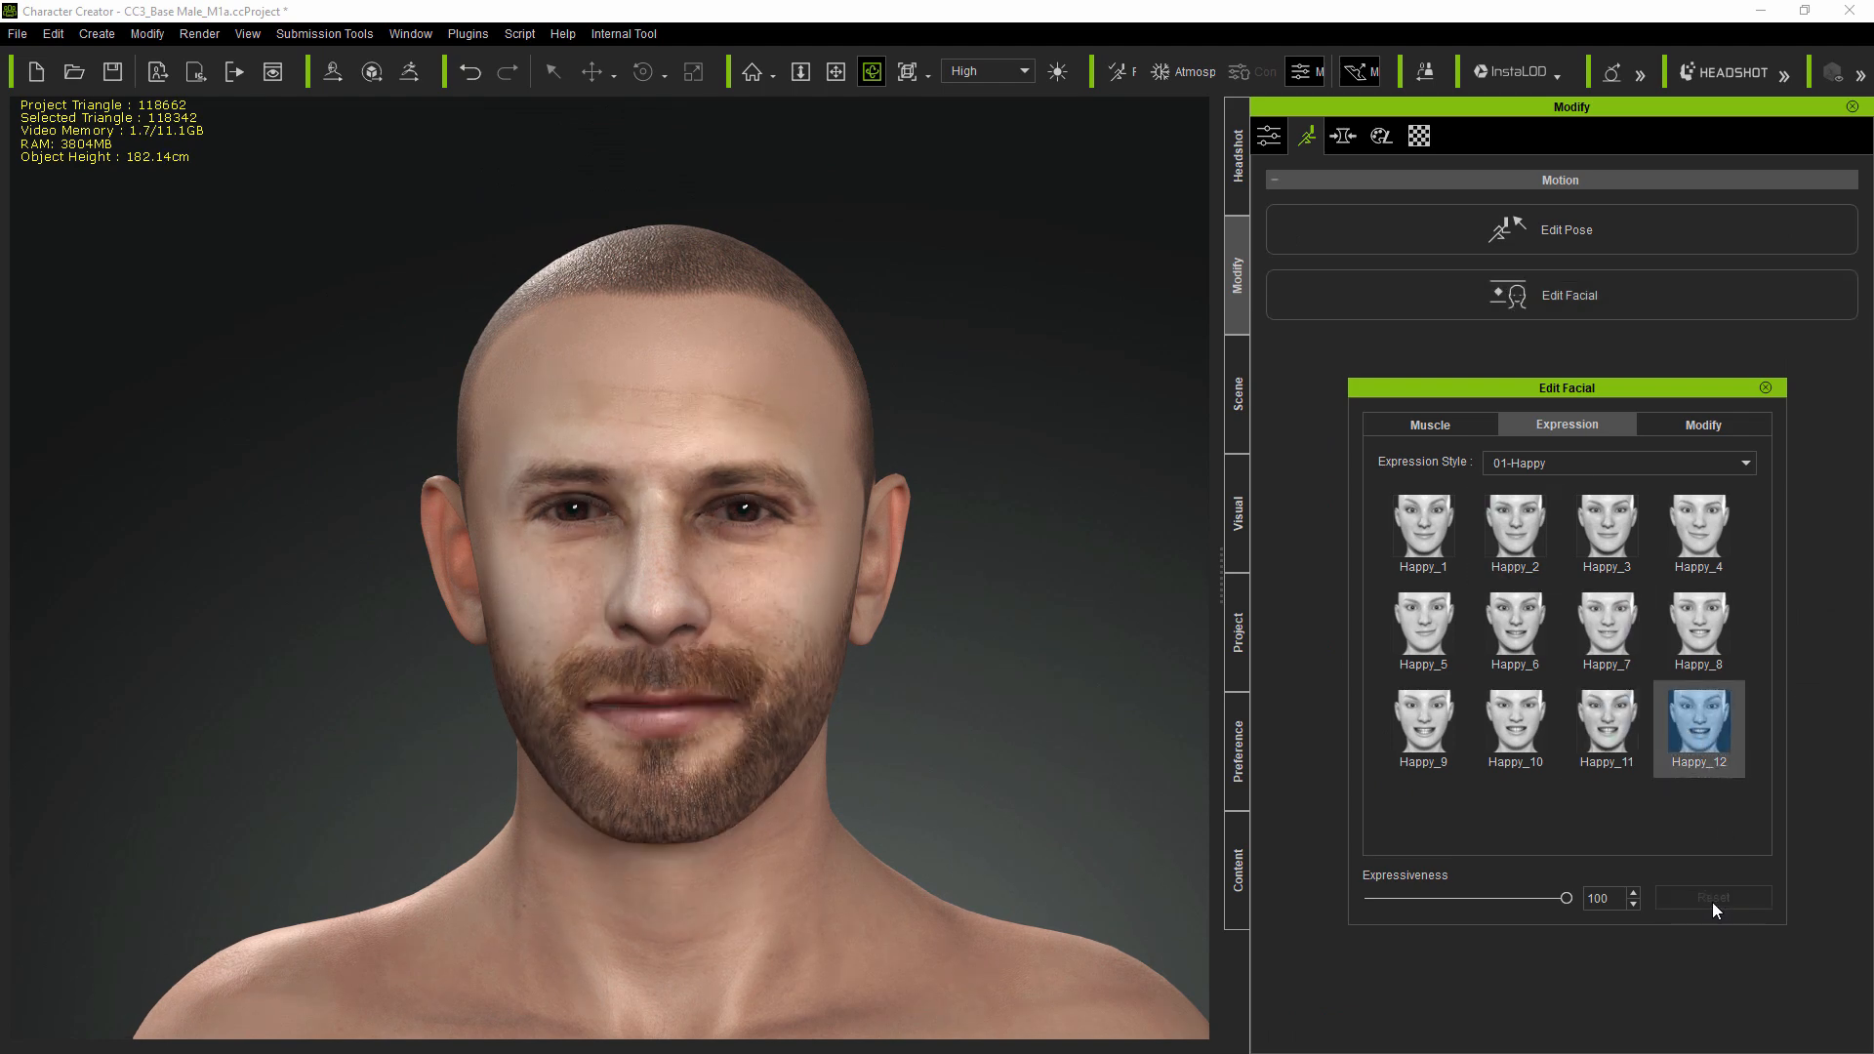
left_click(1766, 389)
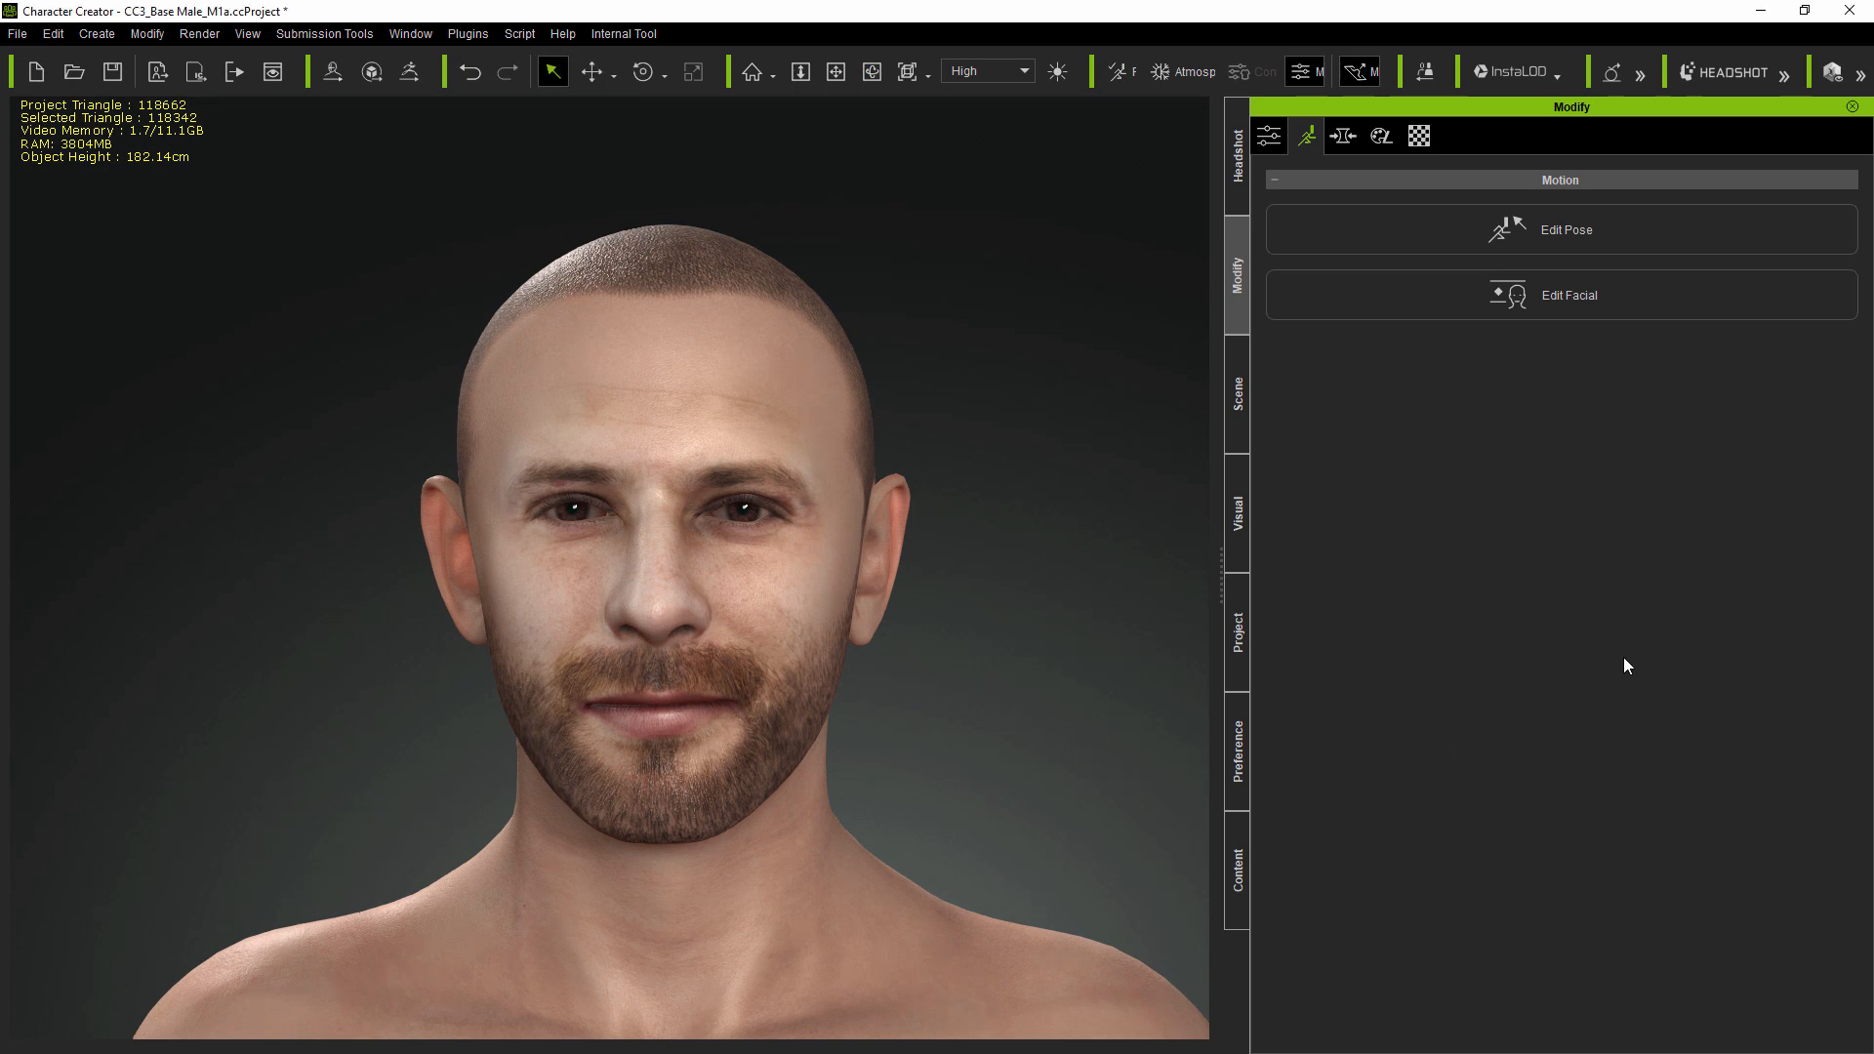
- Open the Headshot panel and frame the face close up to compare it with the reference photo
left_click(1240, 193)
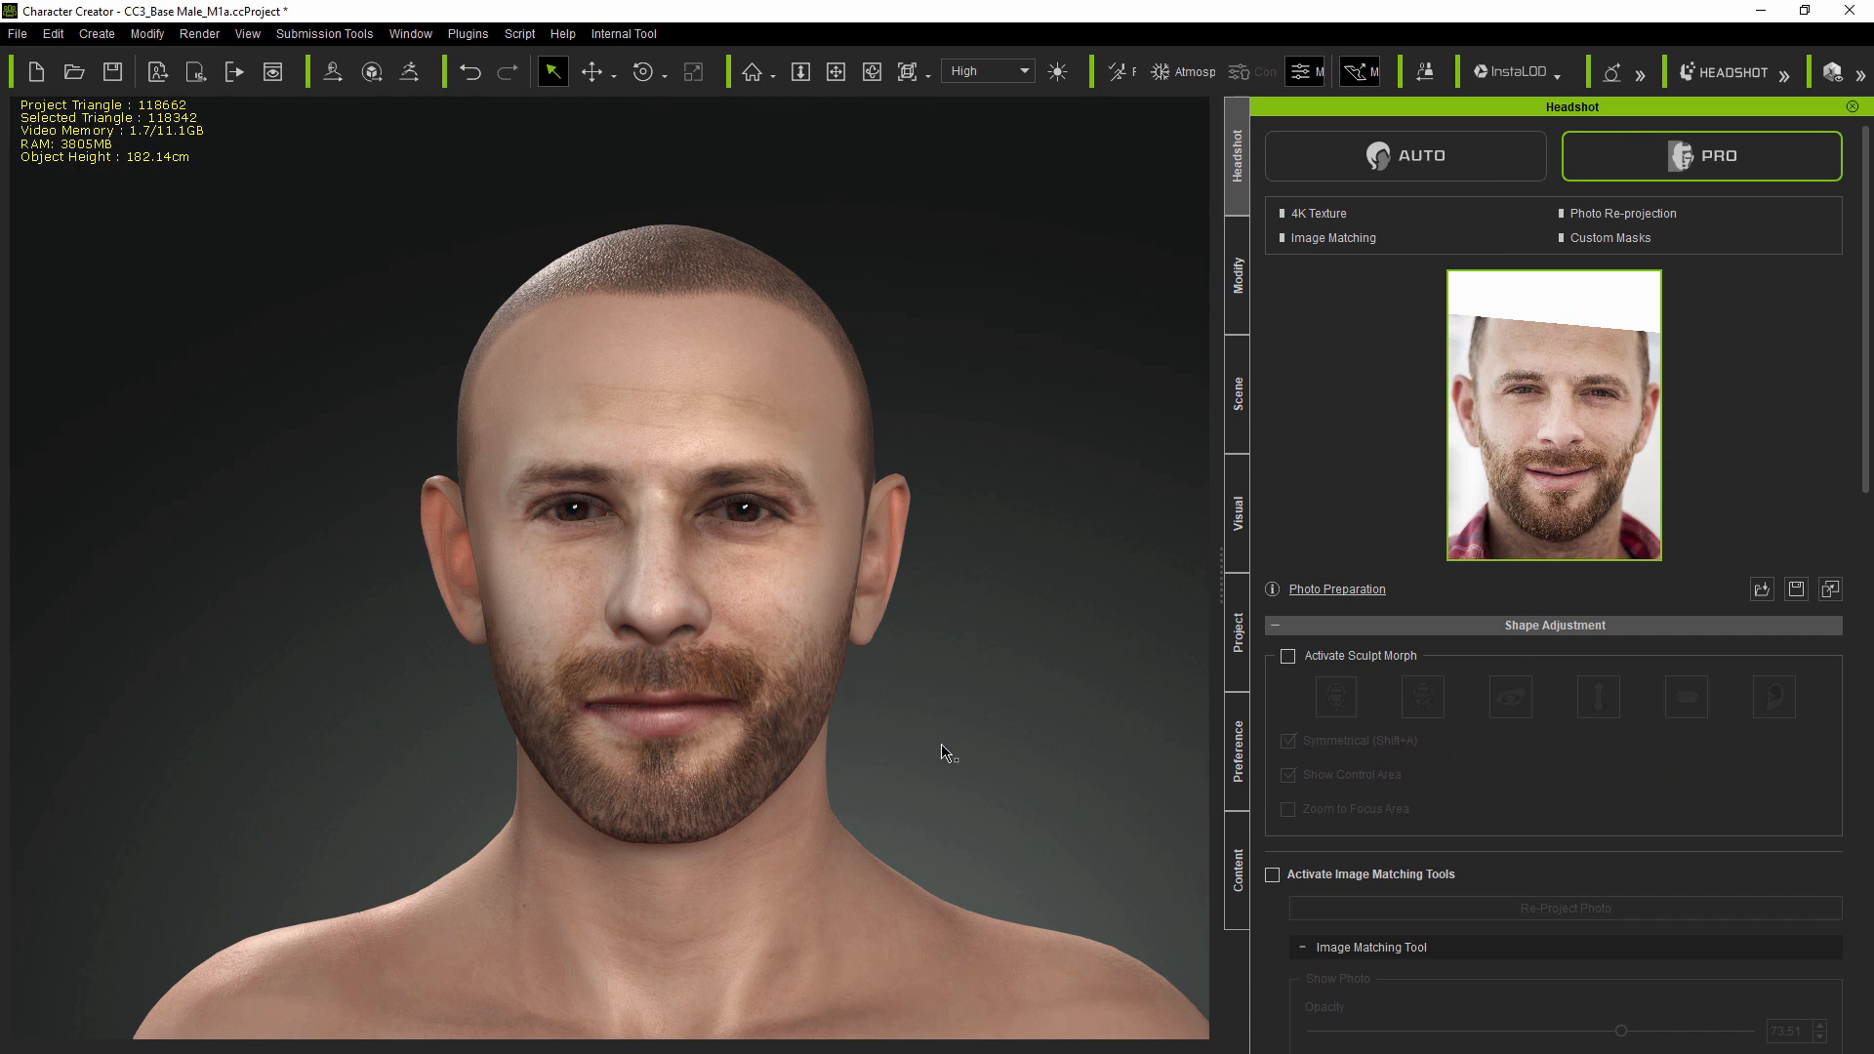
key("c")
mouse_move(912, 761)
left_mouse_down()
mouse_move(940, 761)
mouse_move(915, 758)
left_mouse_up()
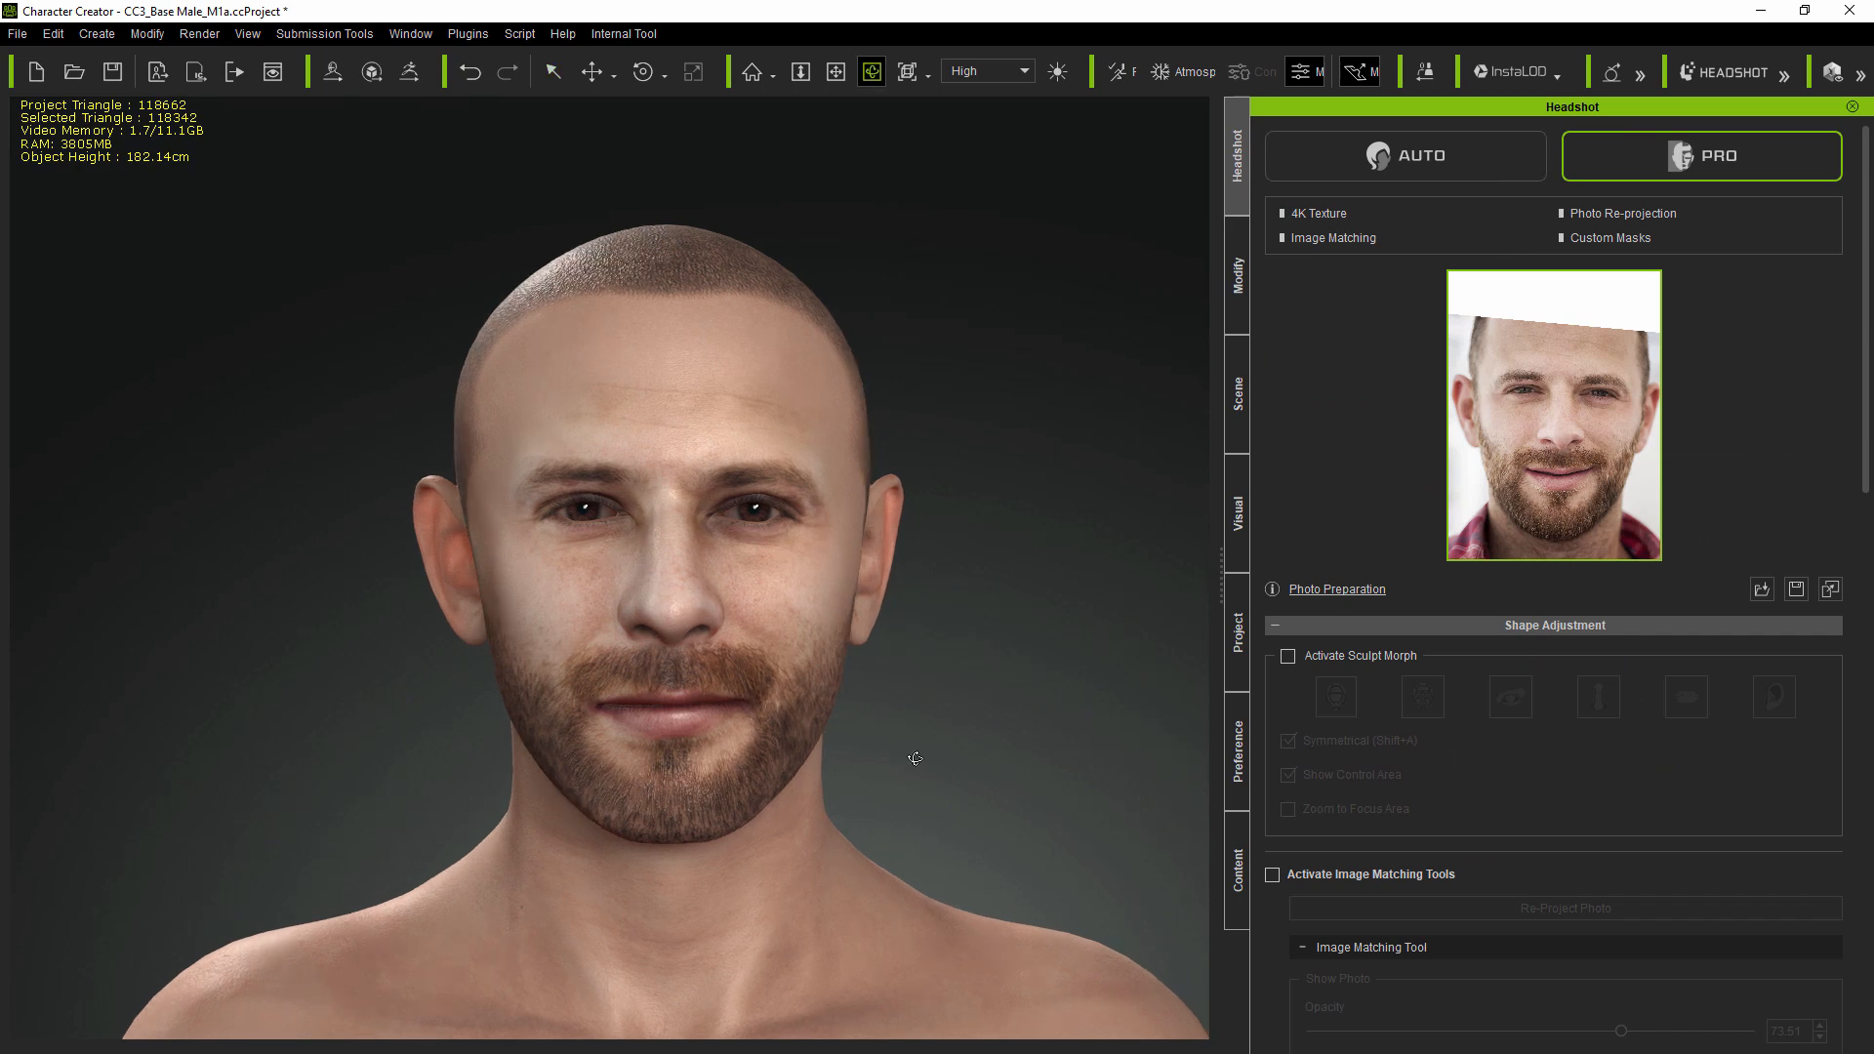
scroll(723, 713, "up", 4)
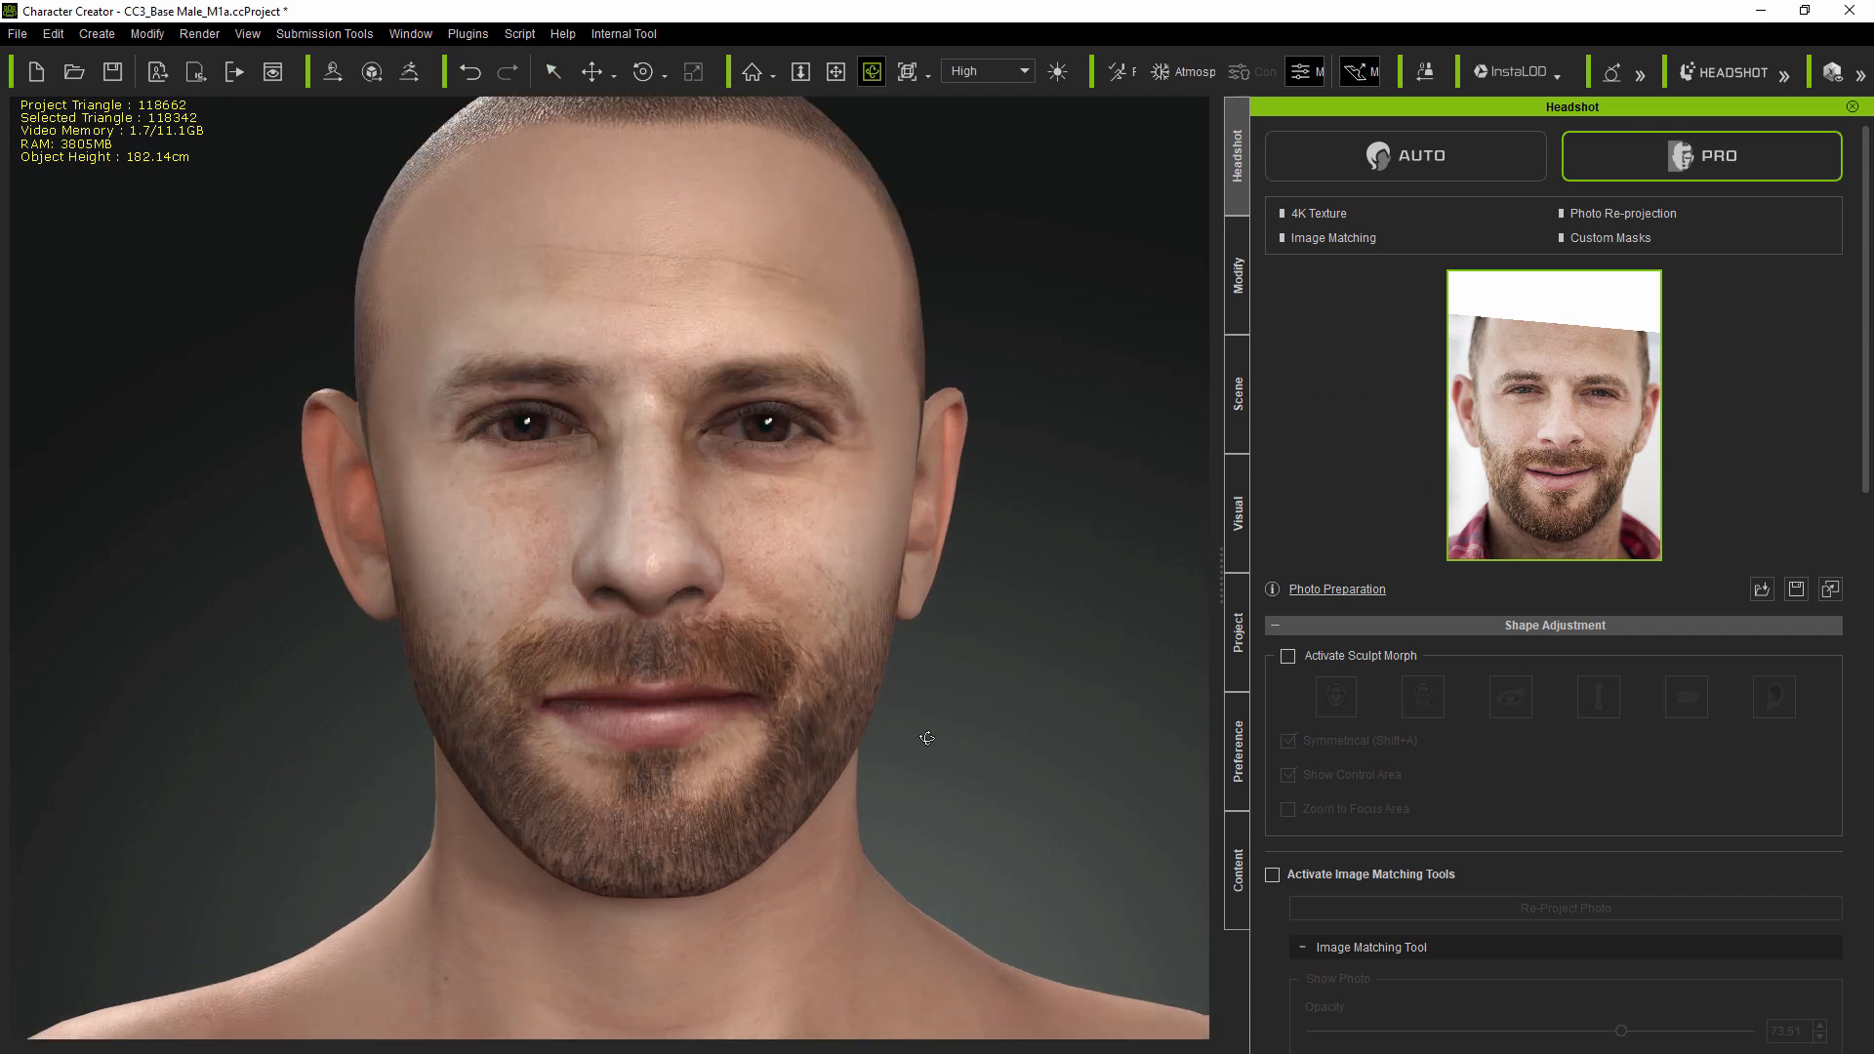
key("x")
left_click_drag(937, 740, 939, 798)
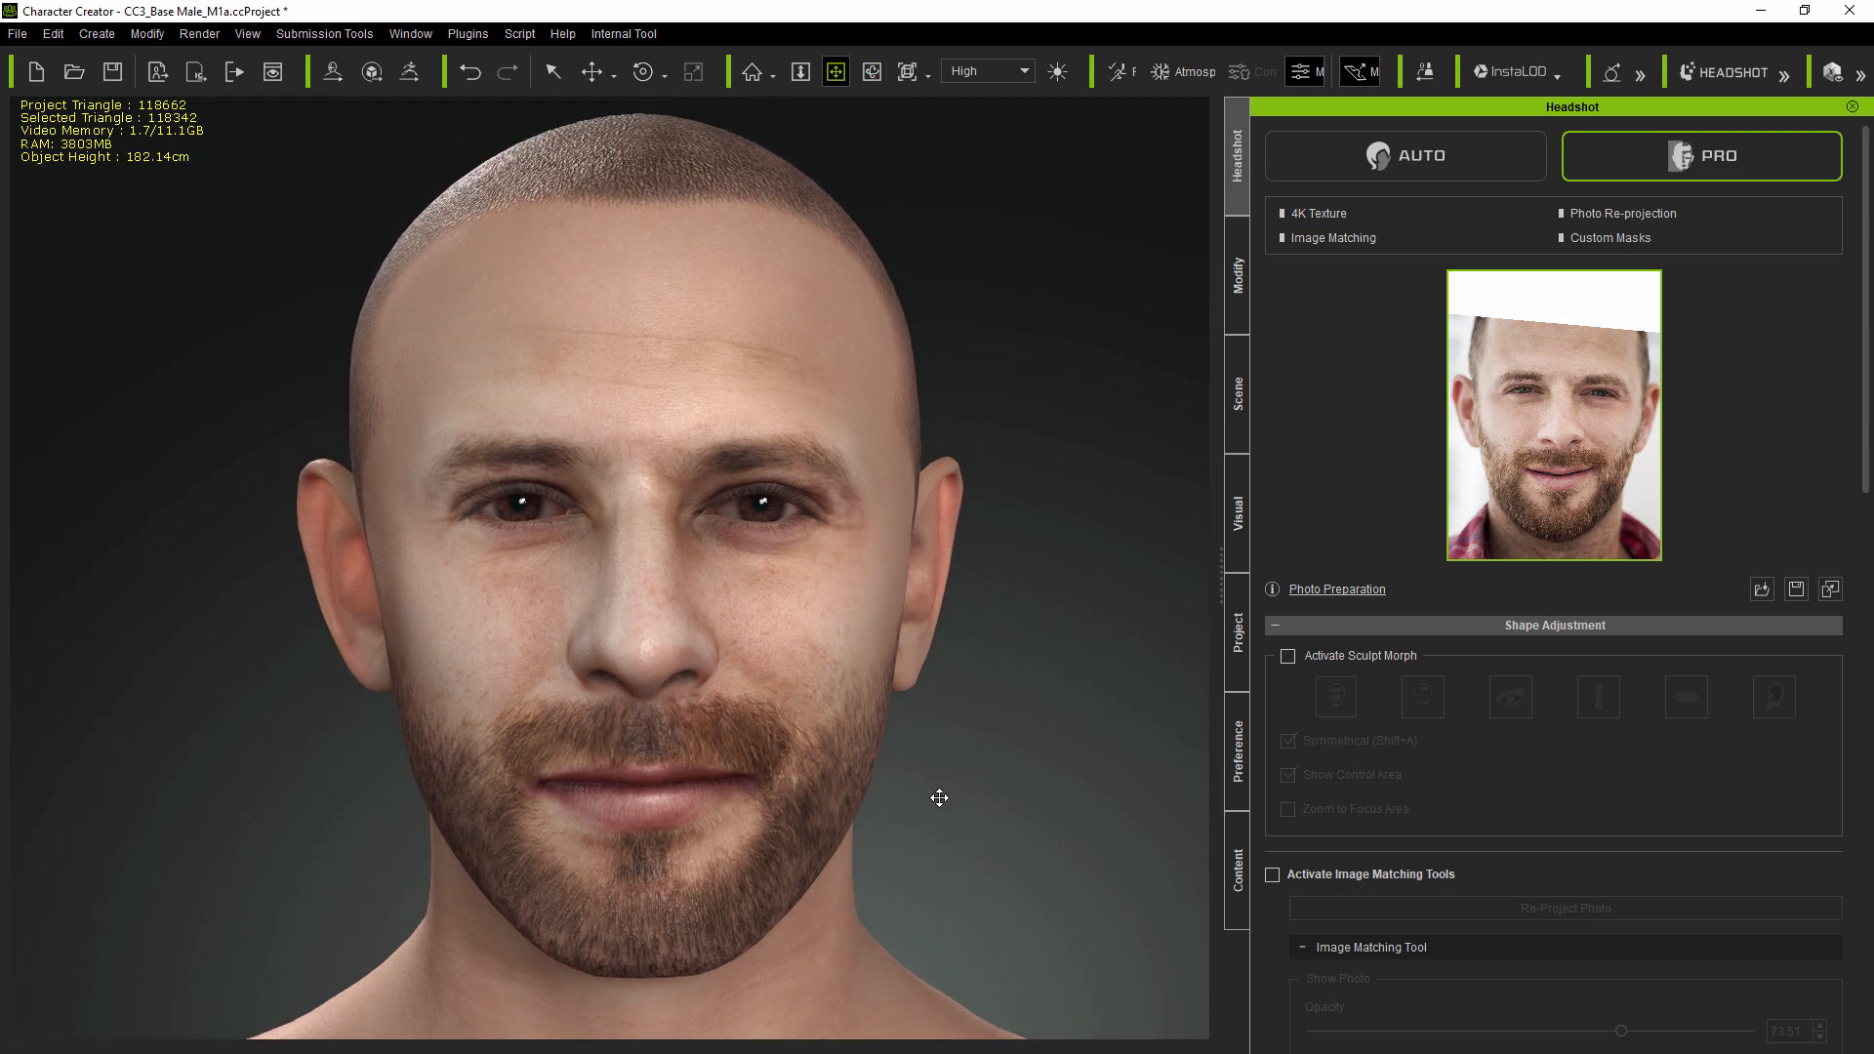